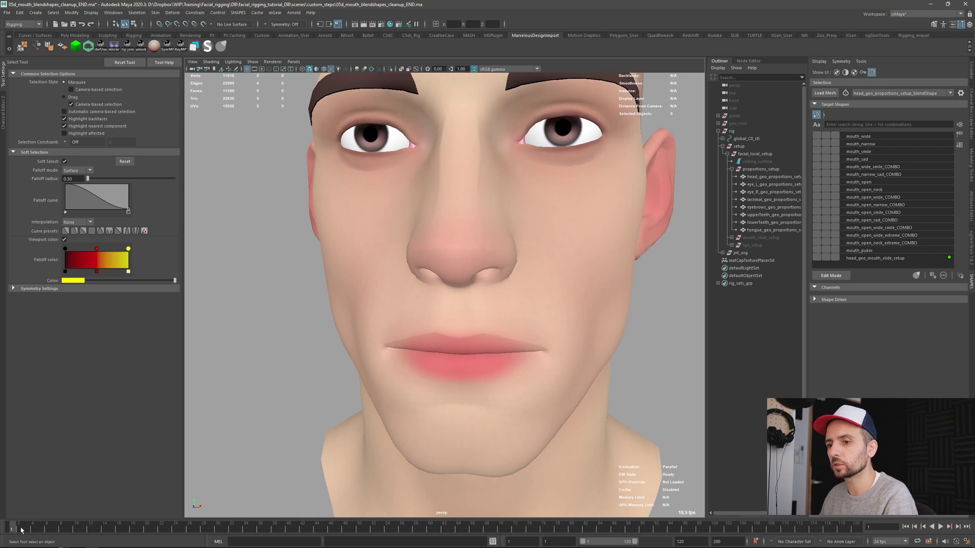
Step: Go to frame 2 and display the facial rig controls over the head in the viewport
key("alt+v")
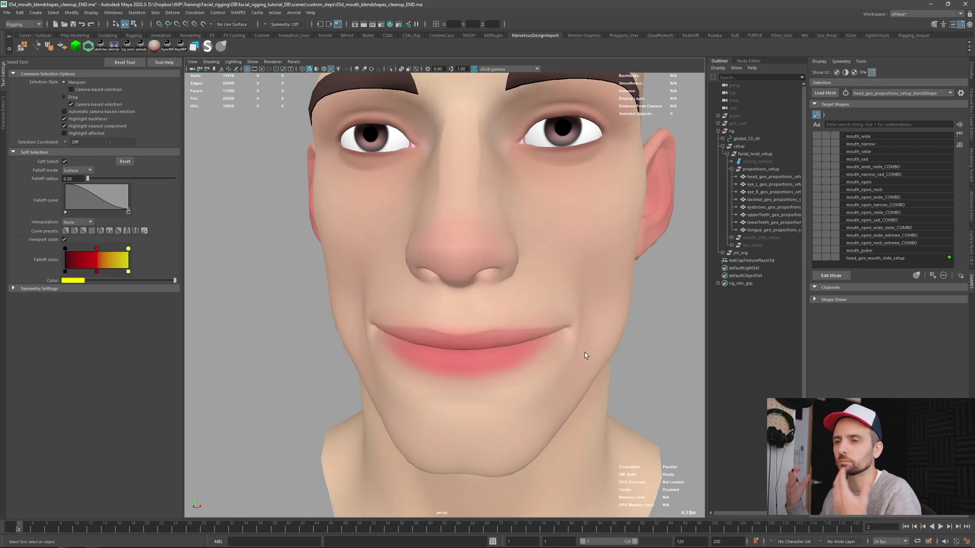
right_click_drag(556, 357, 538, 343, "alt")
left_click_drag(538, 342, 607, 325, "alt")
key("[")
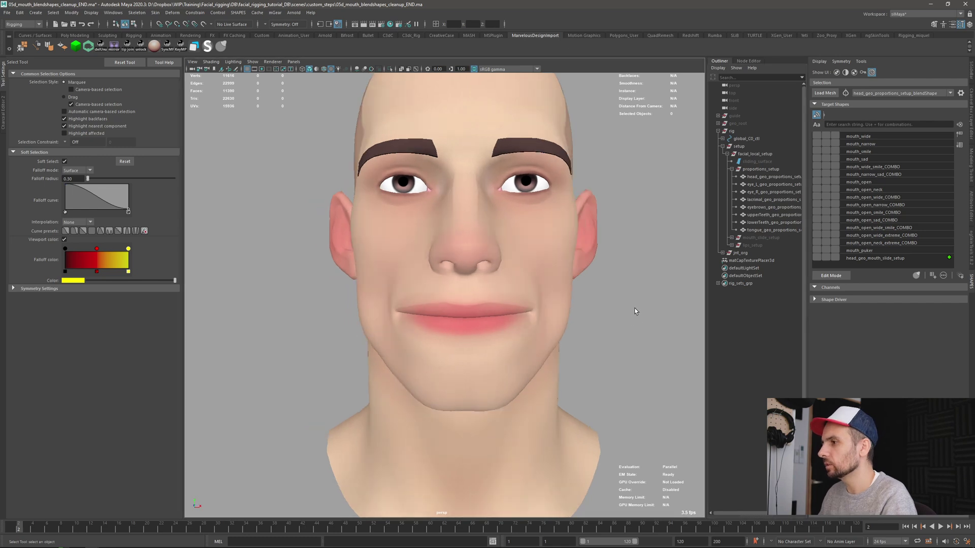
key("alt+1")
key("[")
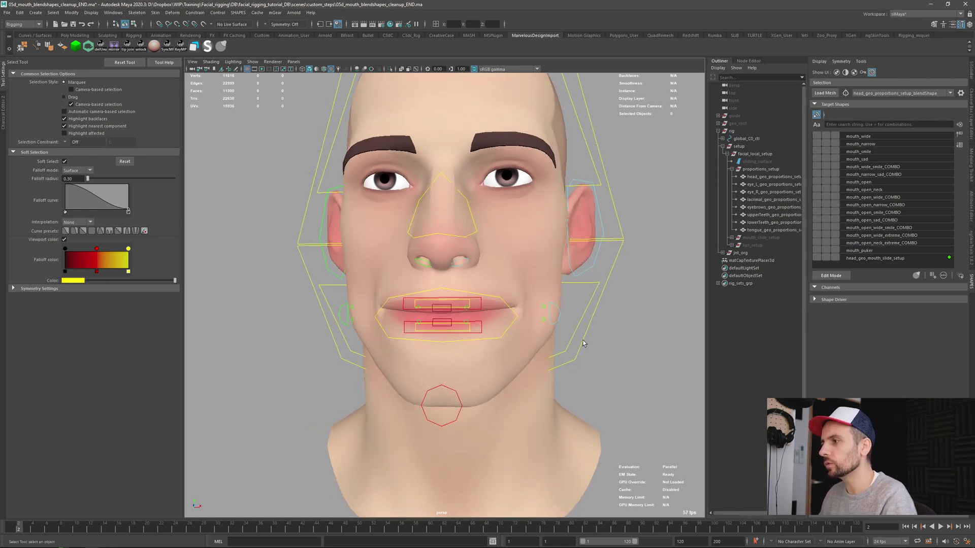
Step: Examine the mouth corner controls in the wide pose and the Shape Driver options, leaving nothing selected
scroll(584, 350, "up", 3)
left_click(613, 348)
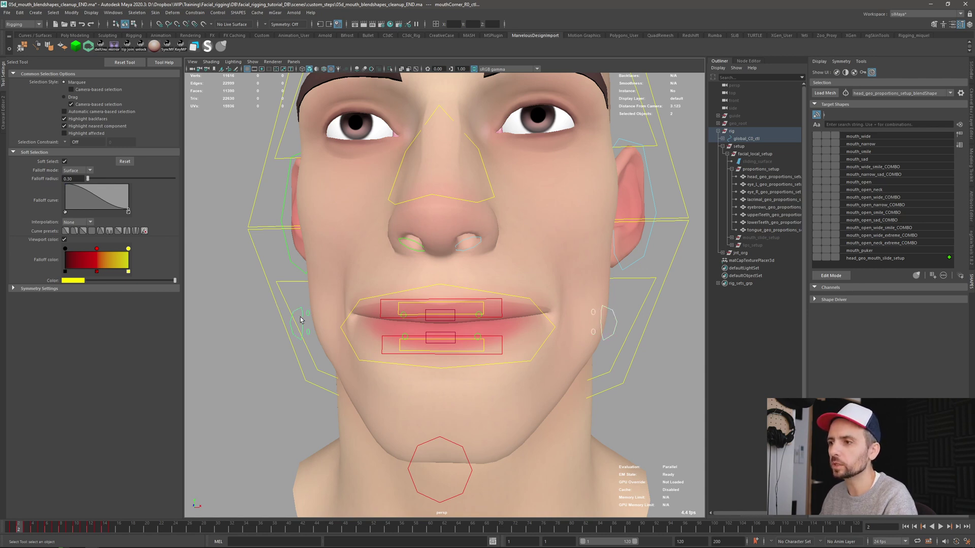
left_click(815, 299)
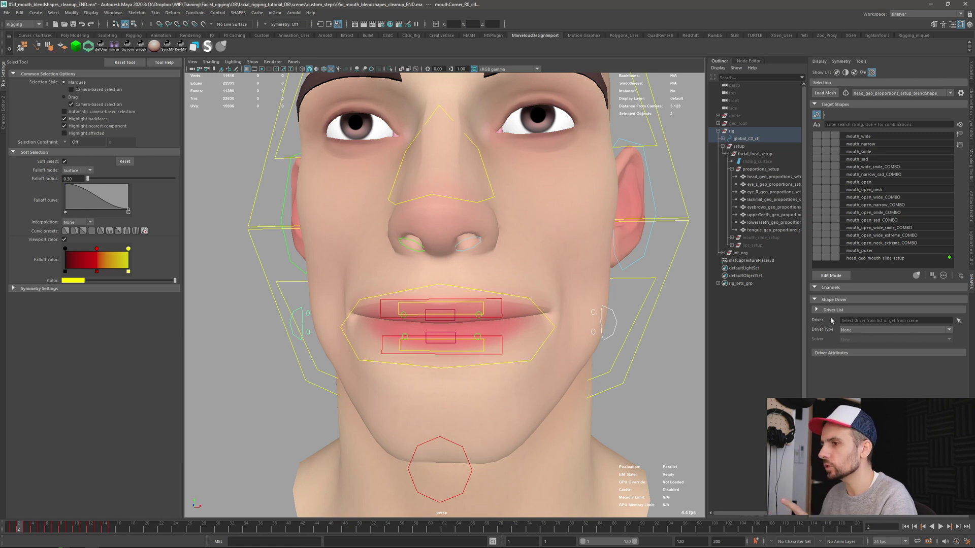
left_click(616, 366)
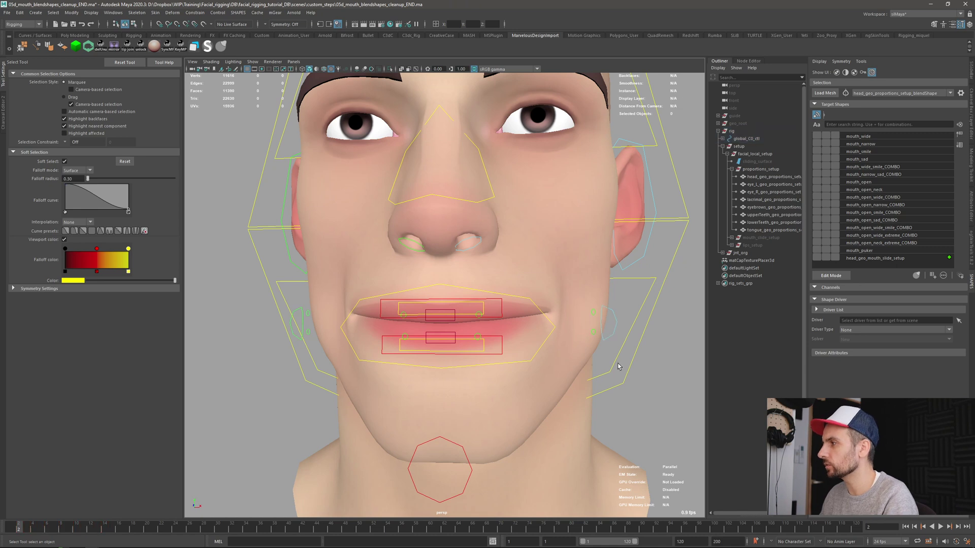
middle_click_drag(616, 284, 608, 323, "alt")
right_click_drag(608, 323, 599, 326, "alt")
left_click_drag(598, 326, 534, 326, "alt")
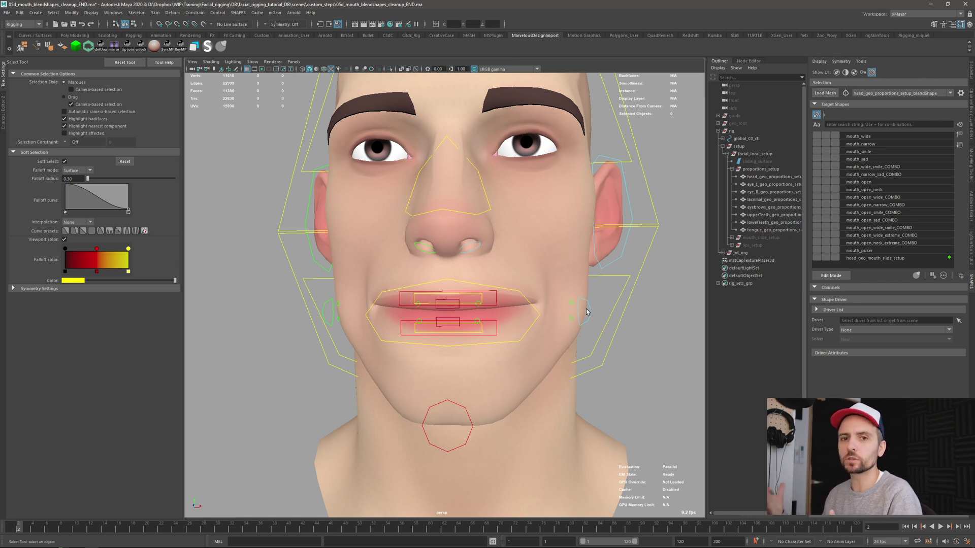
left_click_drag(504, 351, 538, 322, "alt")
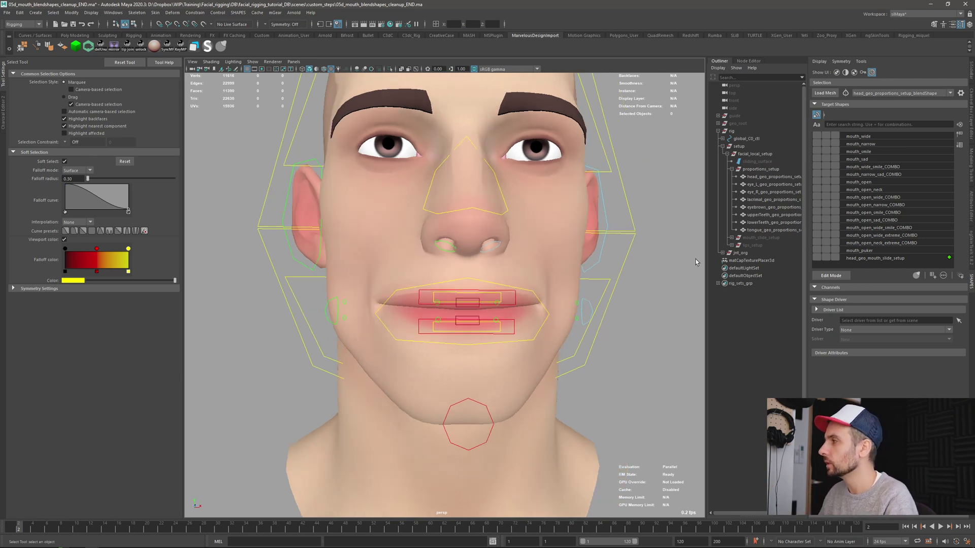
Step: Return to frame 1 and split the mouth_wide target into separate left and right shapes
left_click(13, 533)
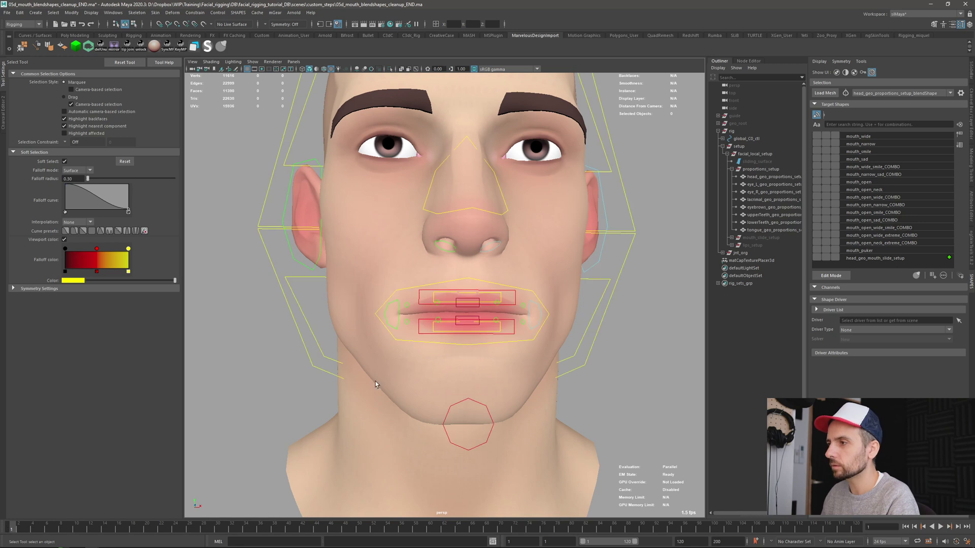
scroll(564, 161, "up", 2)
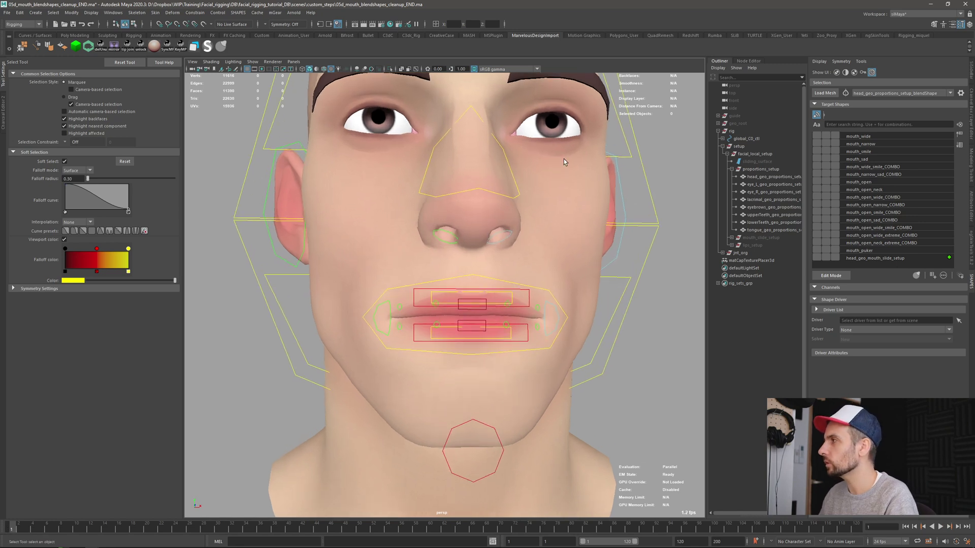
left_click(869, 136)
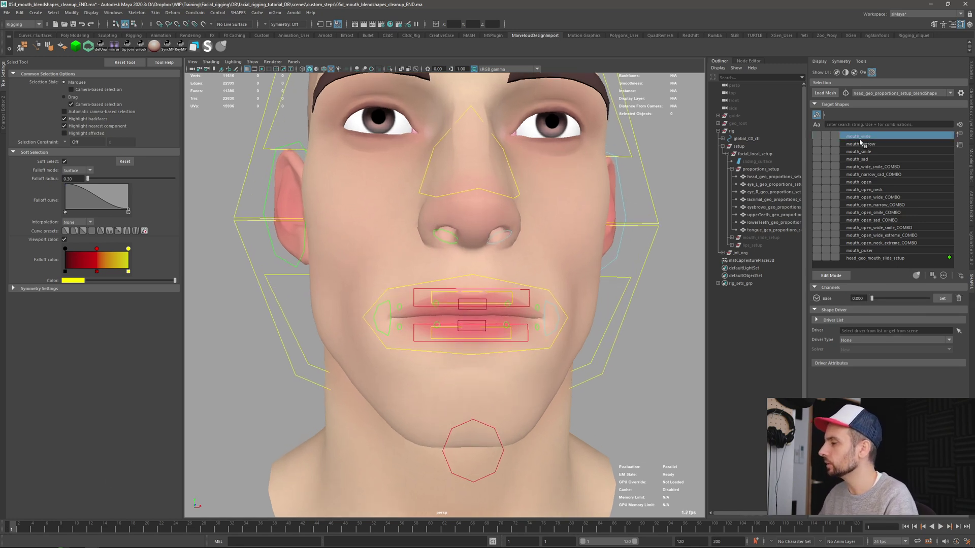
left_click(816, 299)
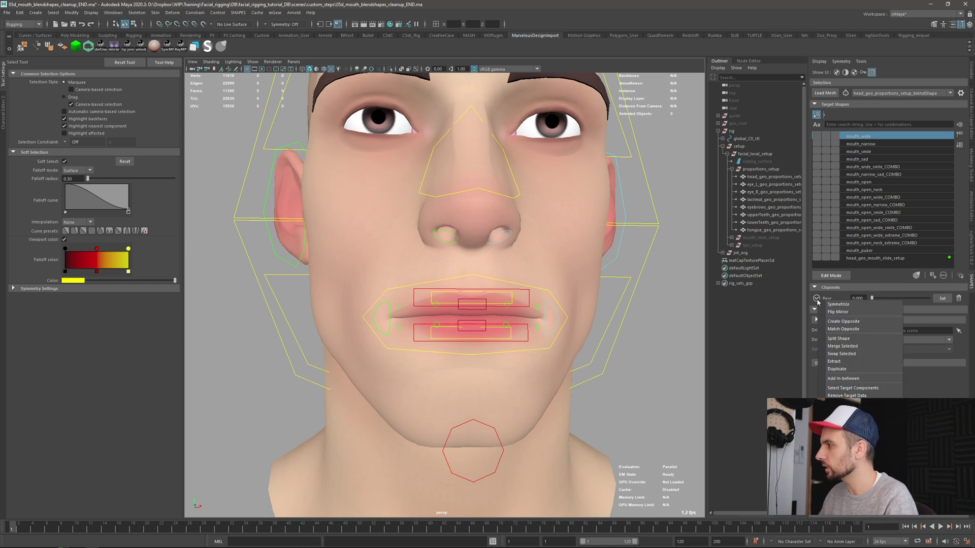
left_click(858, 339)
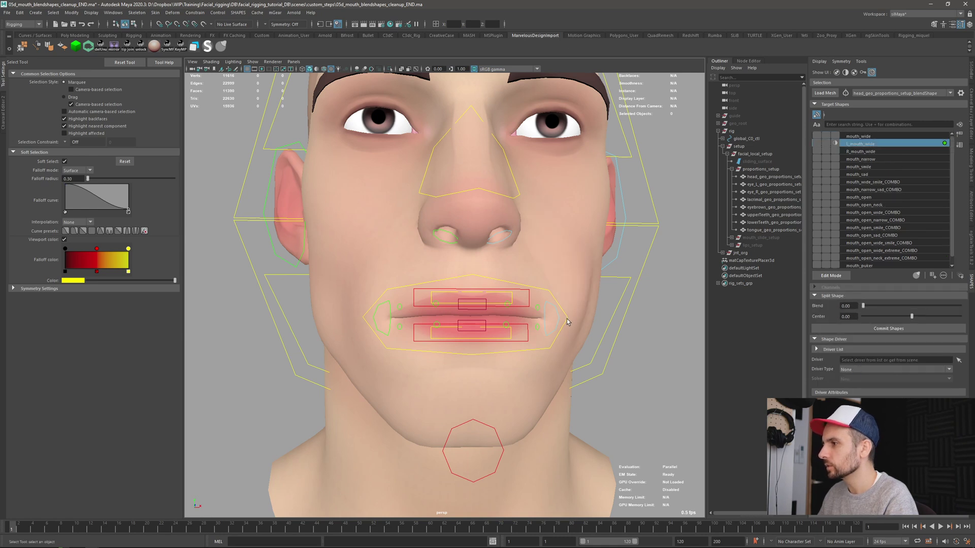
left_click_drag(619, 318, 618, 336, "alt")
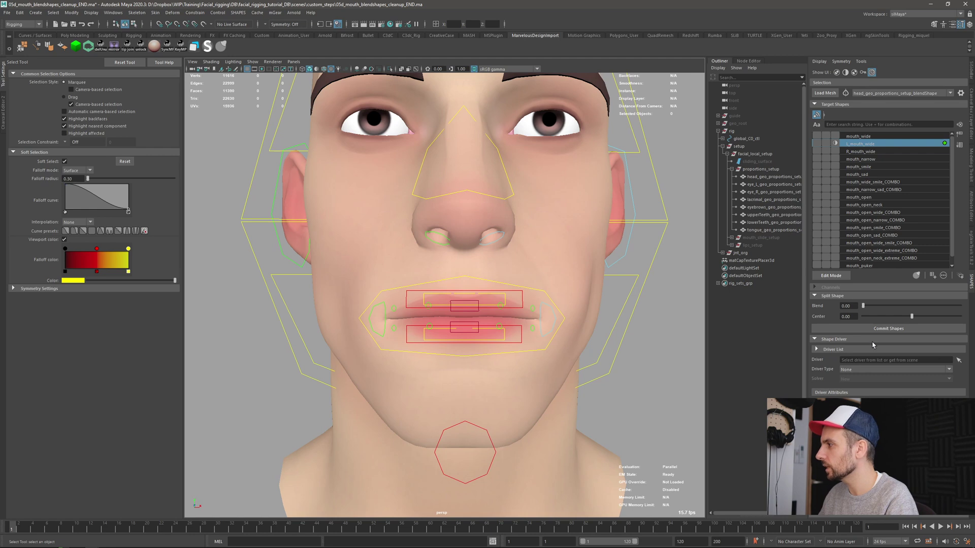
Step: Delete the L_mouth_wide and R_mouth_wide target shapes
left_click(858, 136)
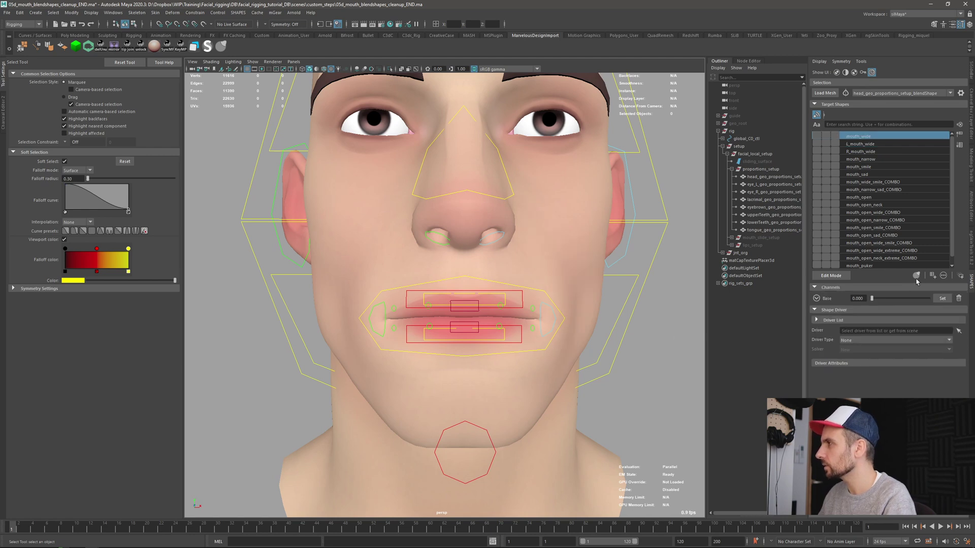
left_click(871, 144)
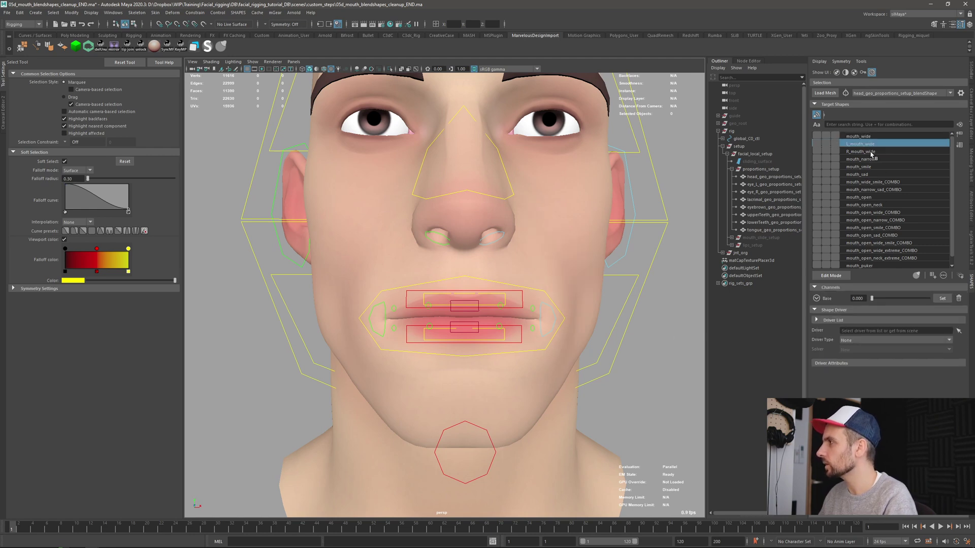
left_click(871, 151, "shift")
left_click(964, 301)
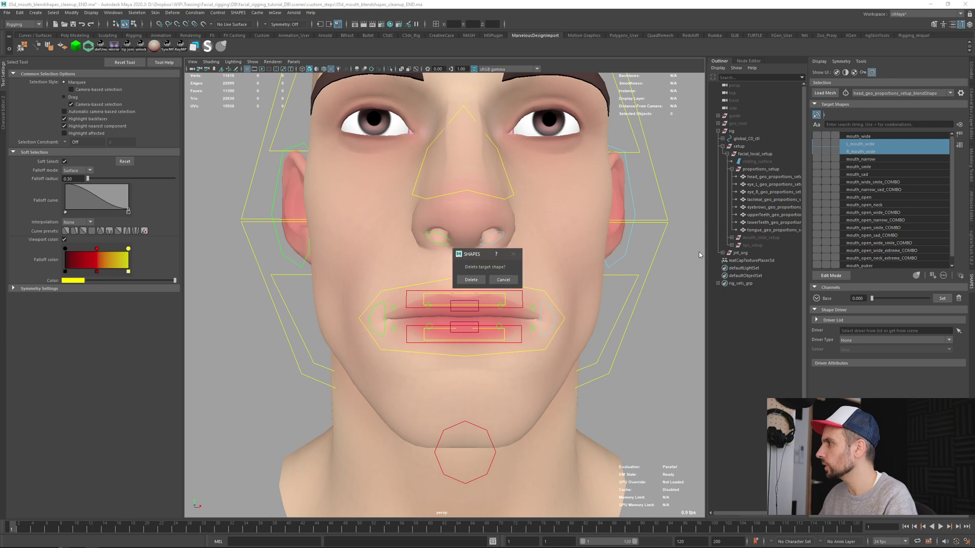
left_click(470, 281)
Step: Go to the smile pose at frame 4 and split the mouth_smile target into left and right shapes
left_click_drag(49, 529, 62, 530)
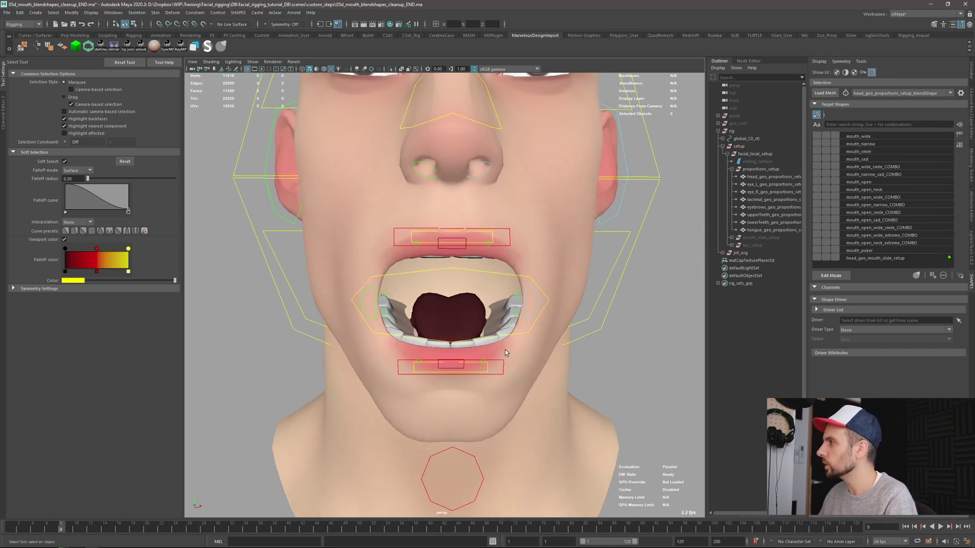
left_click_drag(59, 530, 47, 530)
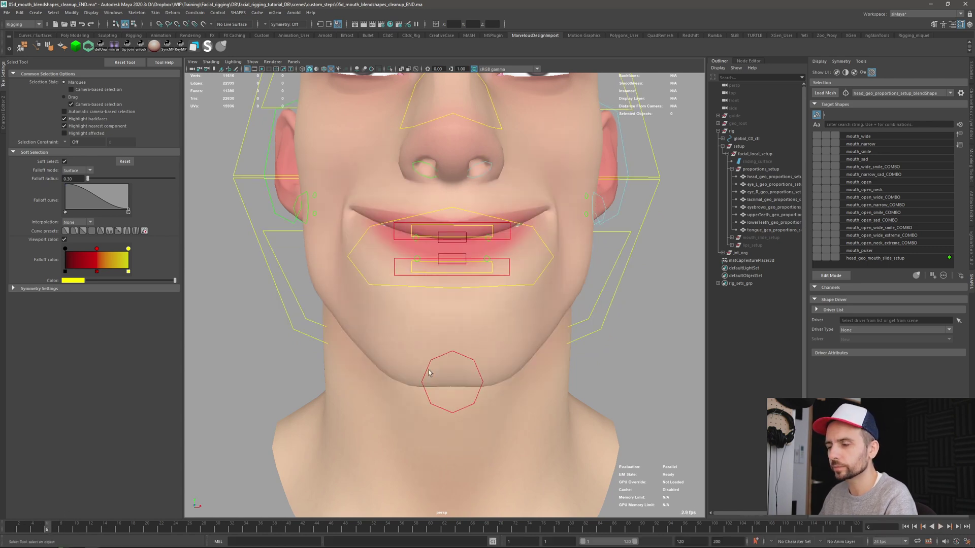
left_click_drag(40, 530, 33, 530)
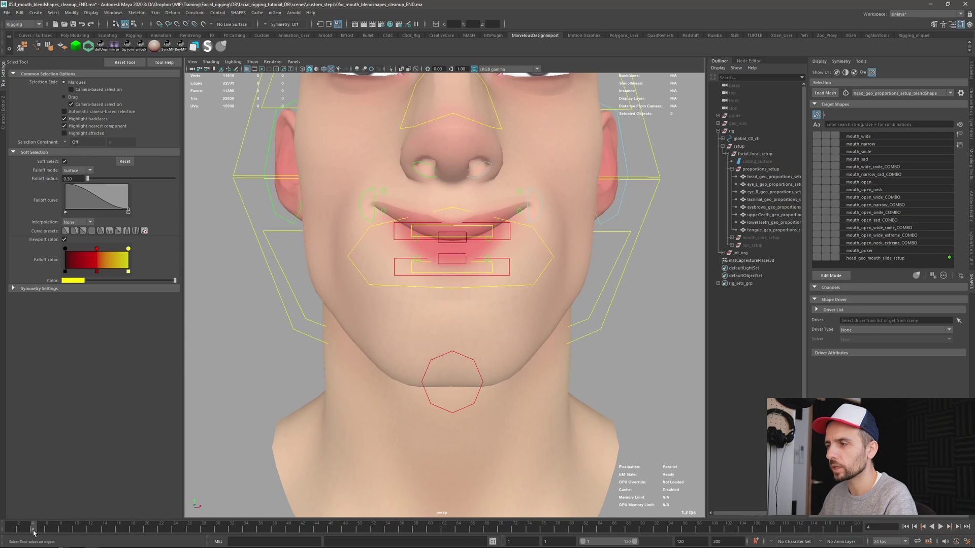
middle_click_drag(776, 212, 770, 212, "alt")
left_click(888, 151)
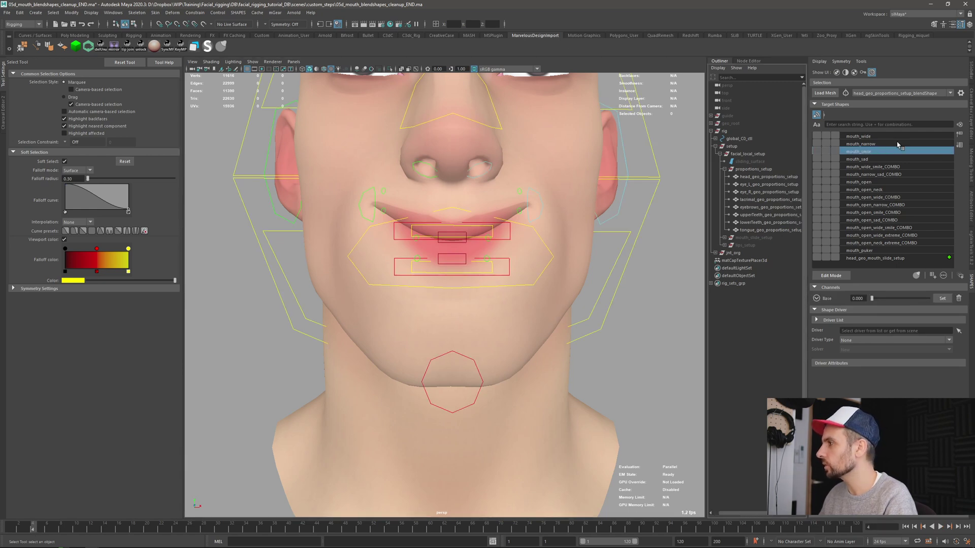
left_click(817, 299)
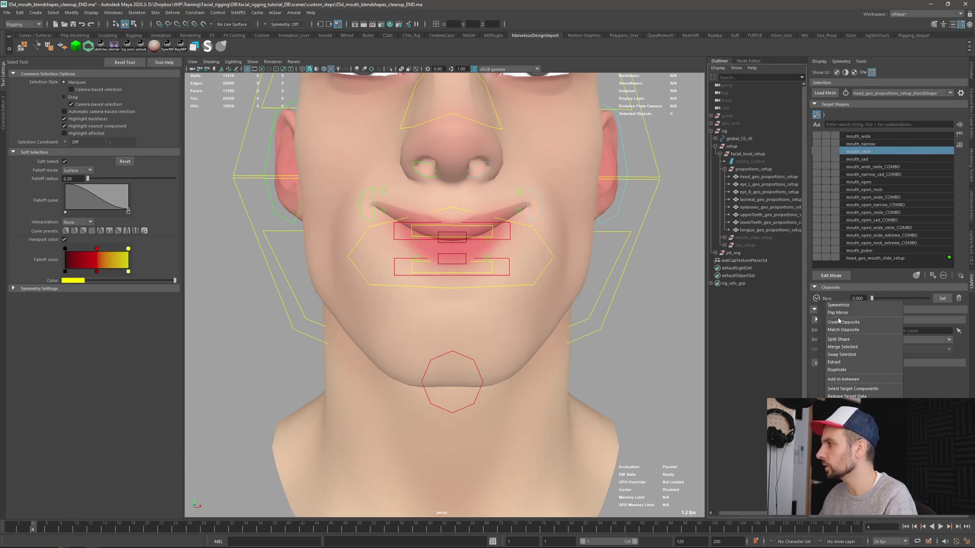
left_click(846, 339)
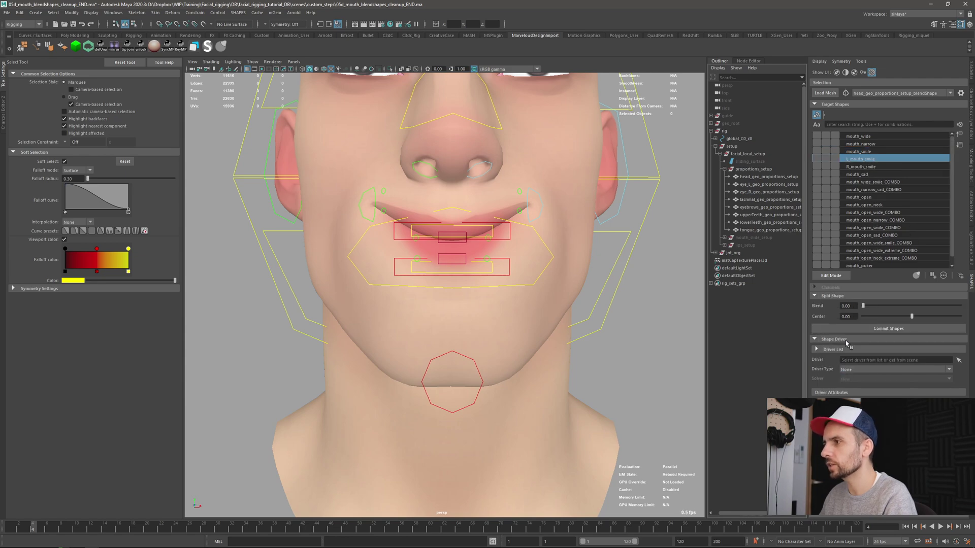
Step: Hide the rig controls, set the mouth_smile split's Blend to 0.15 and commit the shapes
scroll(493, 233, "up", 2)
scroll(496, 220, "up", 1)
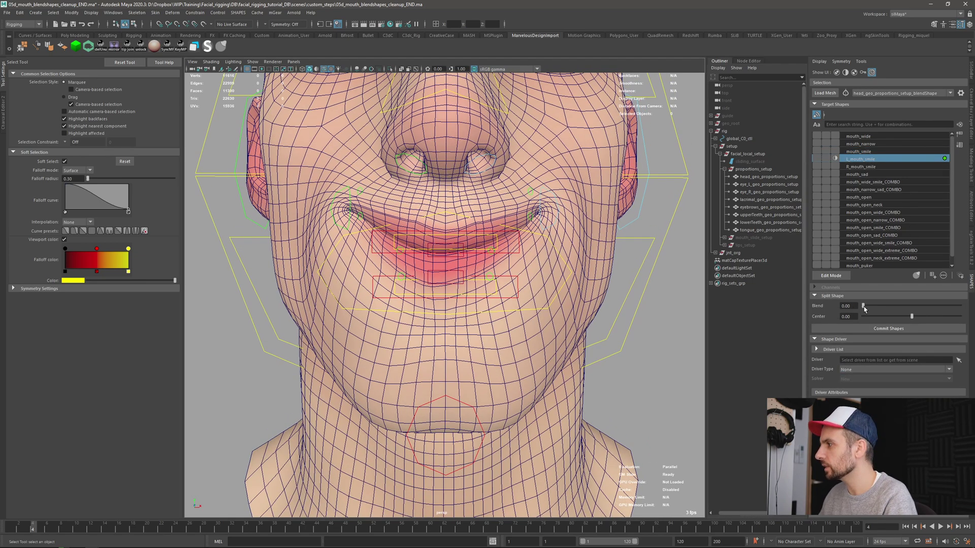
mouse_move(864, 307)
left_mouse_down()
mouse_move(875, 309)
mouse_move(864, 308)
left_mouse_up()
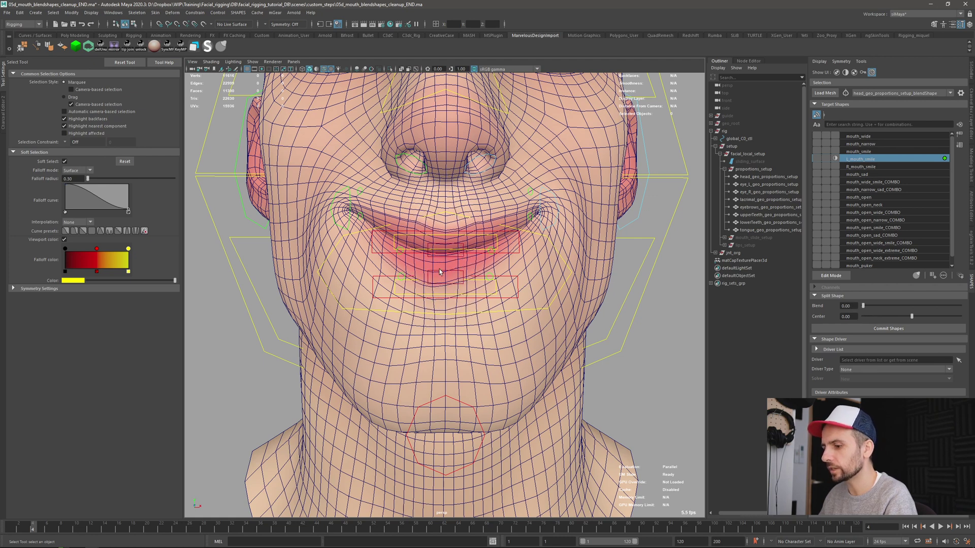
key("alt+1")
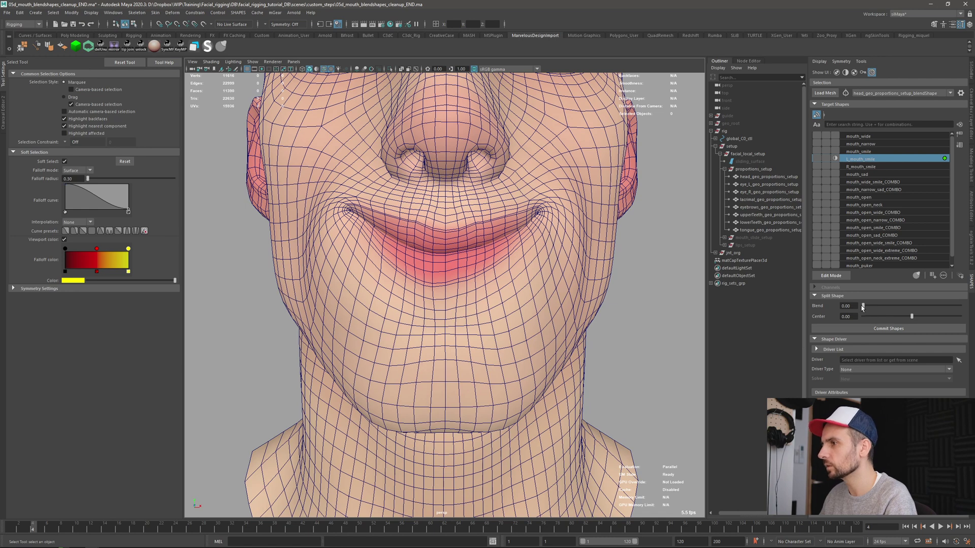
mouse_move(861, 307)
left_mouse_down()
mouse_move(881, 308)
mouse_move(871, 314)
left_mouse_up()
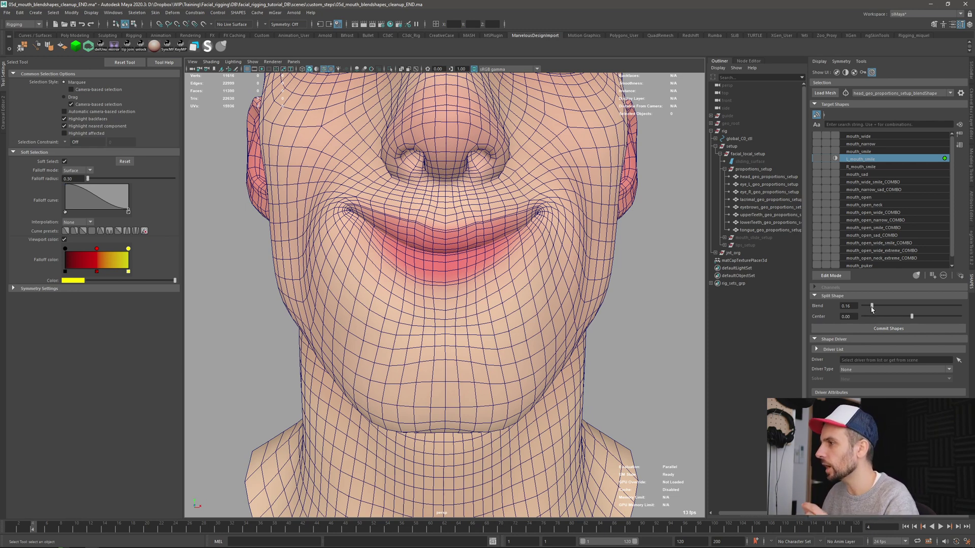
left_click_drag(871, 307, 858, 306)
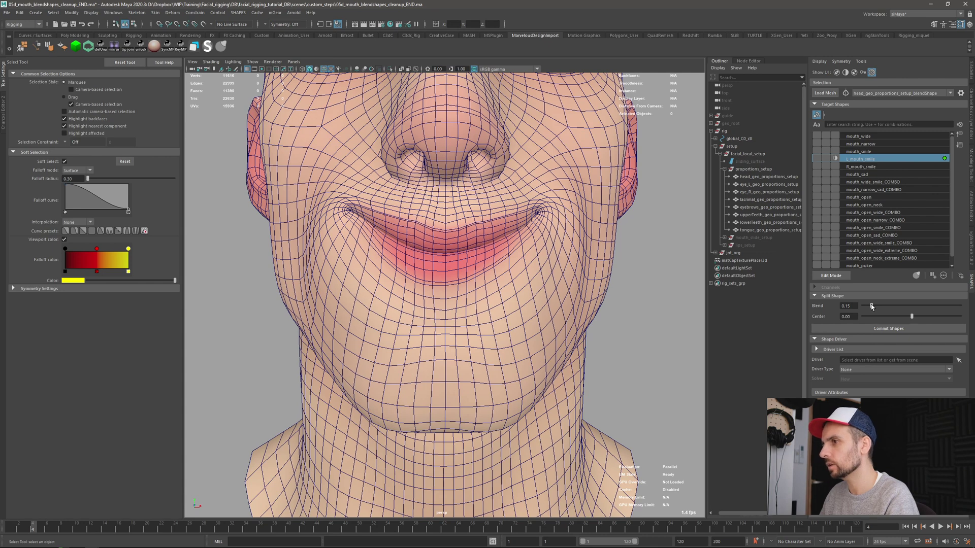
mouse_move(872, 305)
left_mouse_down()
mouse_move(852, 308)
mouse_move(872, 307)
left_mouse_up()
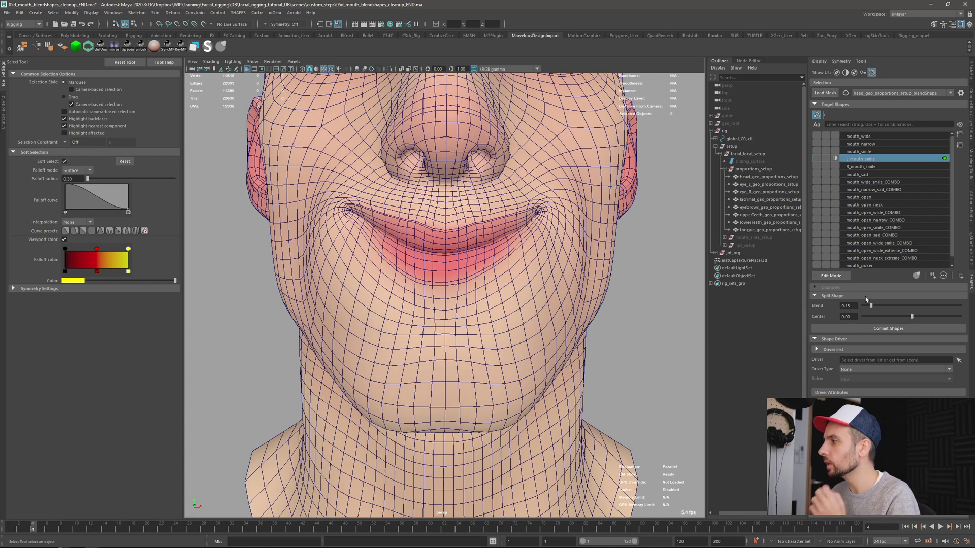
left_click(844, 329)
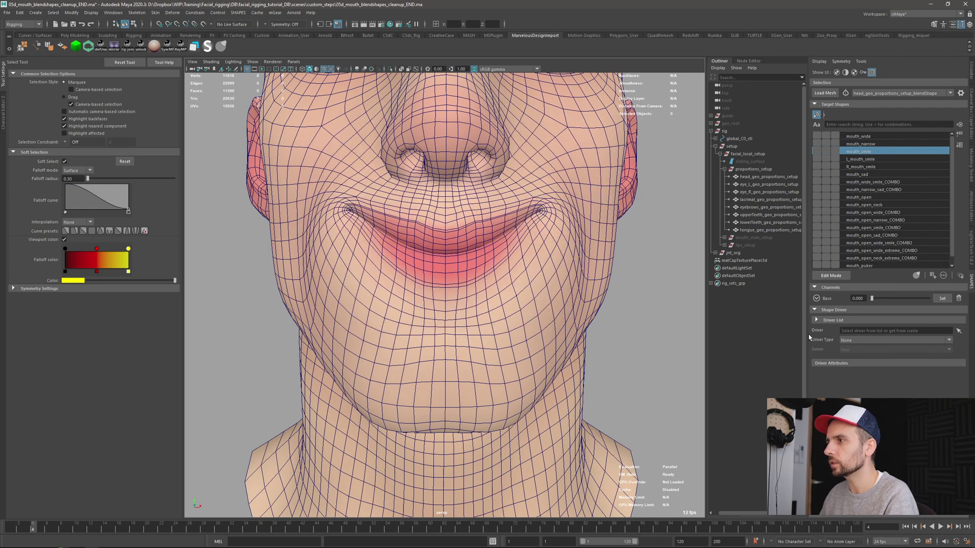
Step: Test the split by raising L_mouth_smile alone to 1.000, and finally L_mouth_smile and R_mouth_smile together to 1.000
left_click(869, 161)
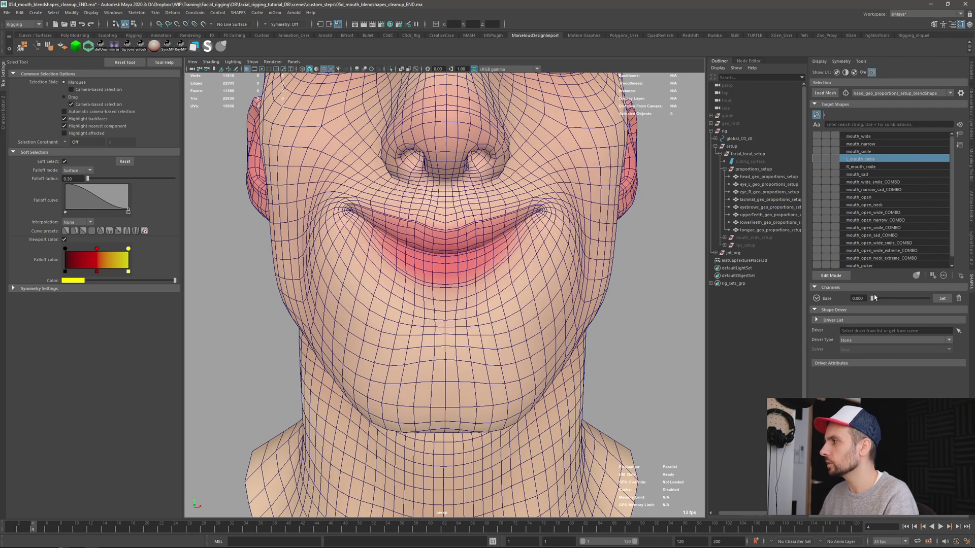
left_click_drag(874, 298, 973, 312)
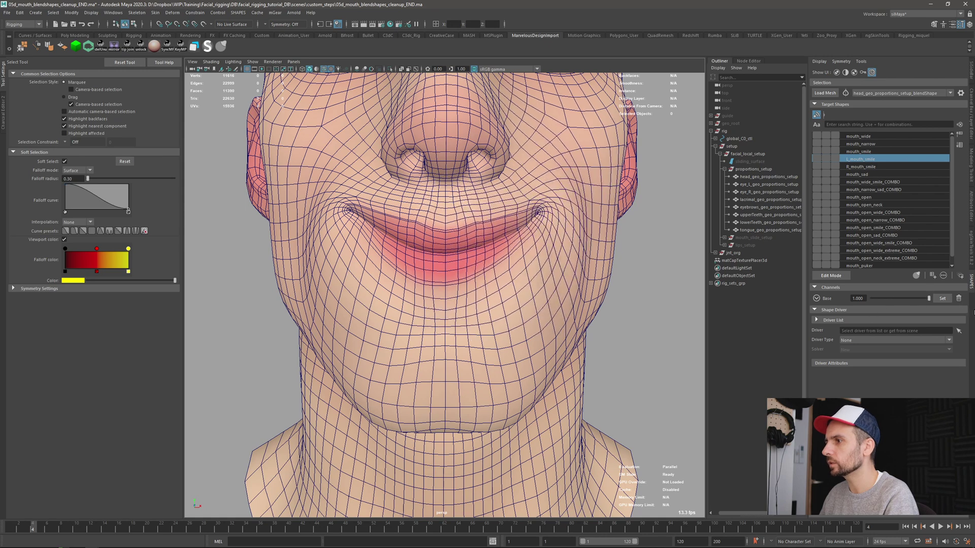
left_click(874, 168)
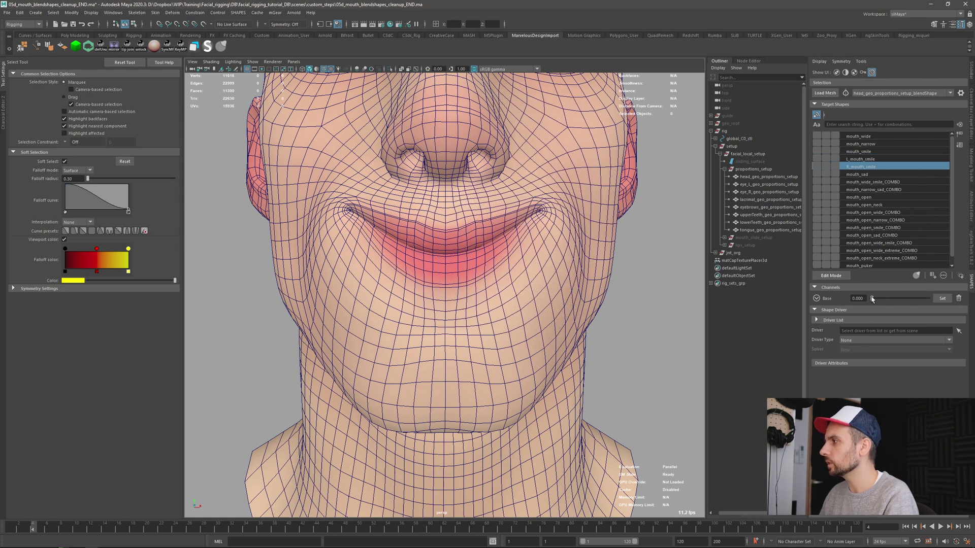
left_click(871, 159)
left_click(870, 168, "shift")
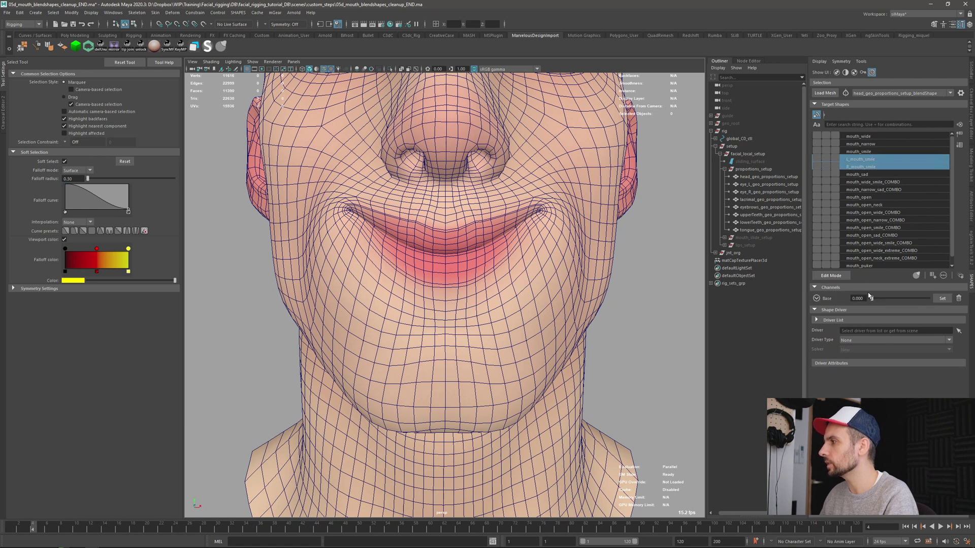
left_click_drag(875, 300, 929, 300)
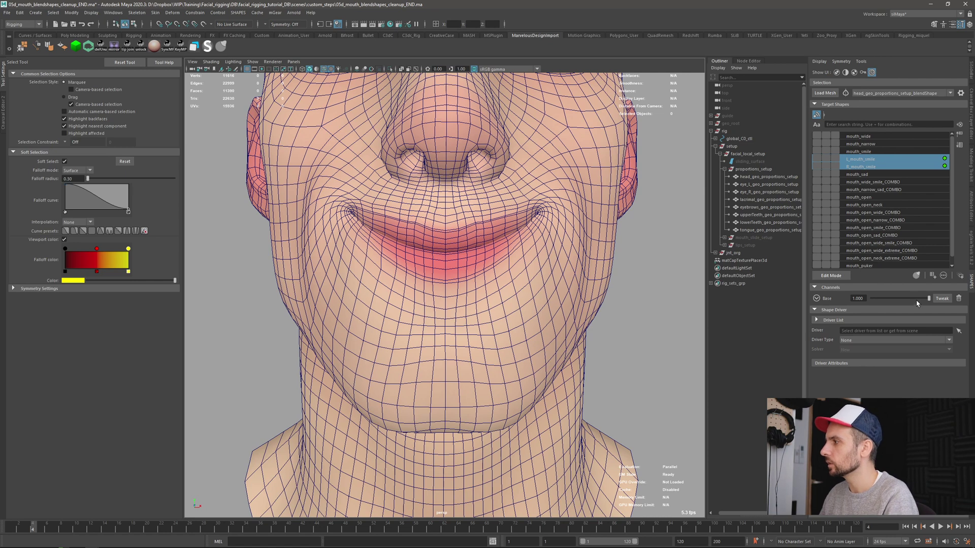
Step: Undo the smile split test, then split the mouth_wide and mouth_sad targets into left and right shapes with Blend 0.15 and commit them
key("ctrl+z")
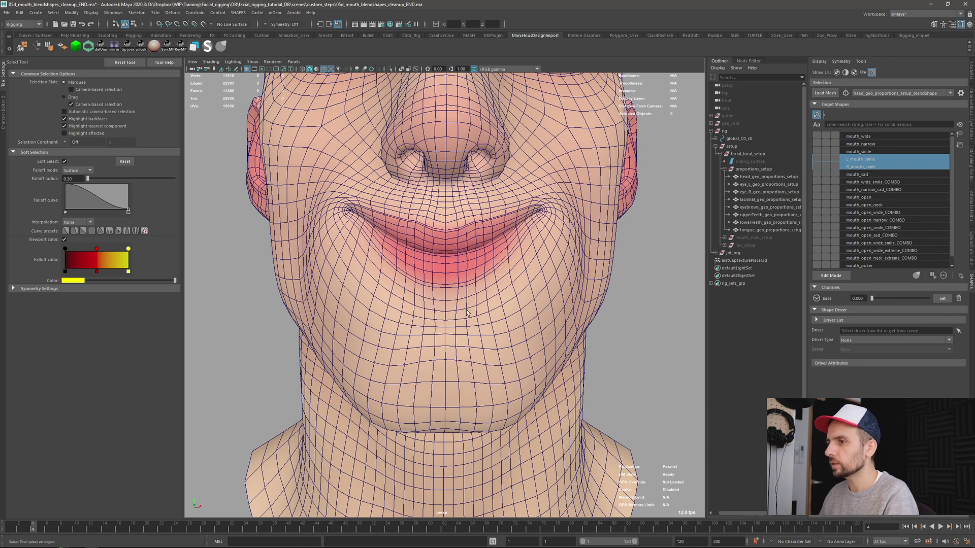
left_click(866, 137)
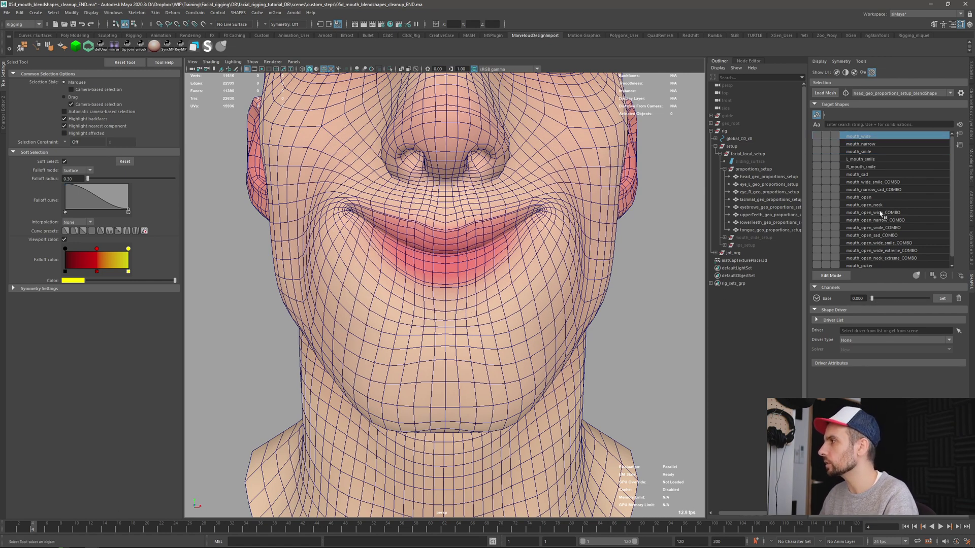
left_click(815, 288)
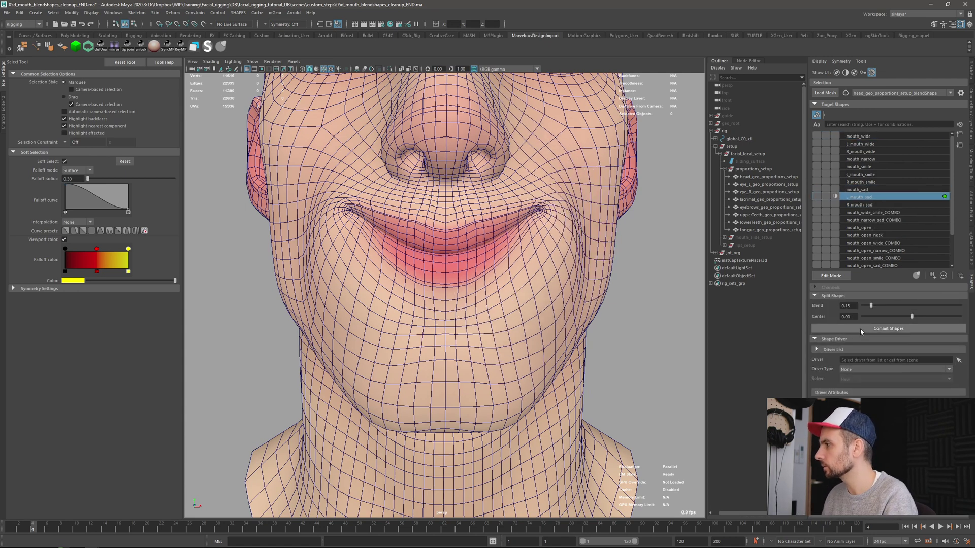
left_click(860, 329)
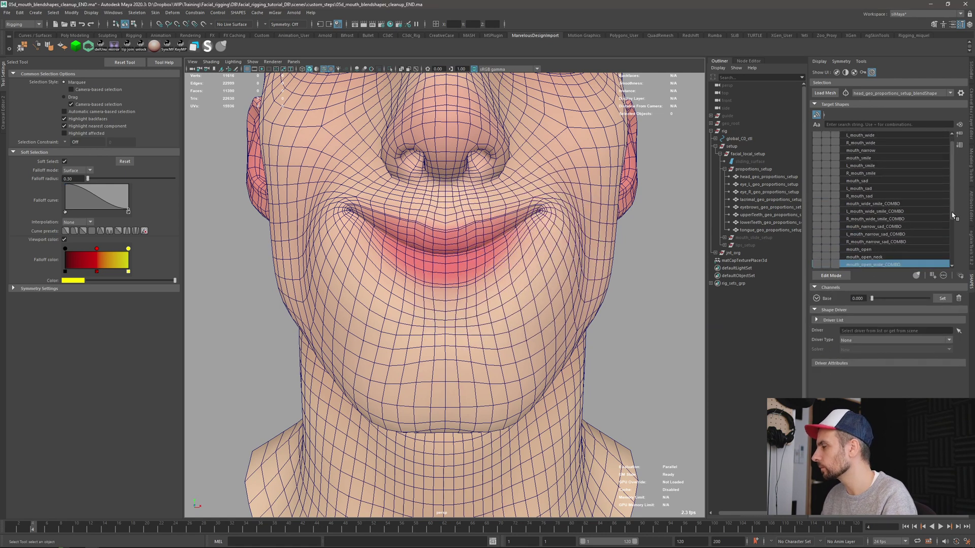
Step: Split the mouth combo targets, from mouth_wide_smile_COMBO through mouth_open_neck_extreme_COMBO, into left and right shapes and commit them
left_click(882, 334)
left_click(860, 428)
left_click(882, 326)
left_click(861, 428)
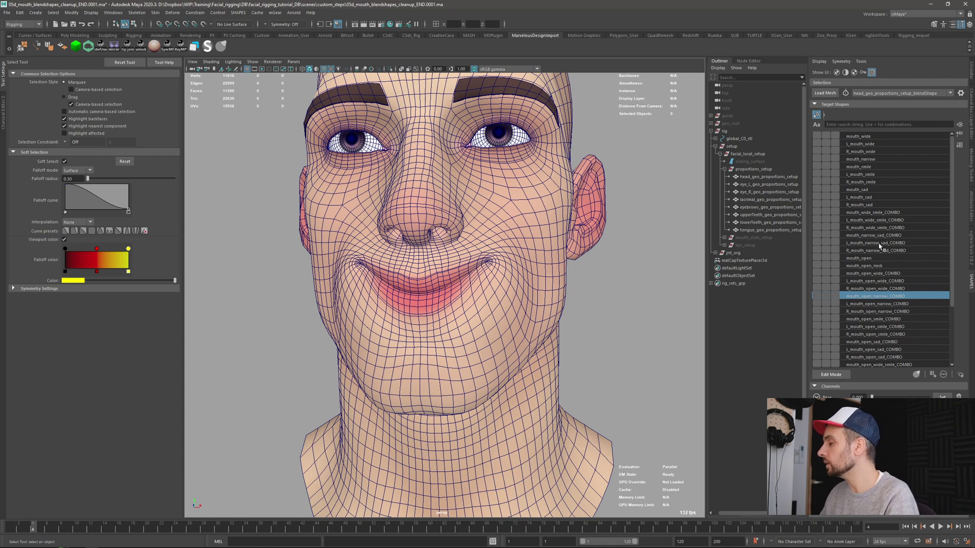
Step: Look through the whole target shape list to check the left and right versions of the mouth shapes and combos
scroll(881, 247, "down", 5)
scroll(884, 274, "down", 1)
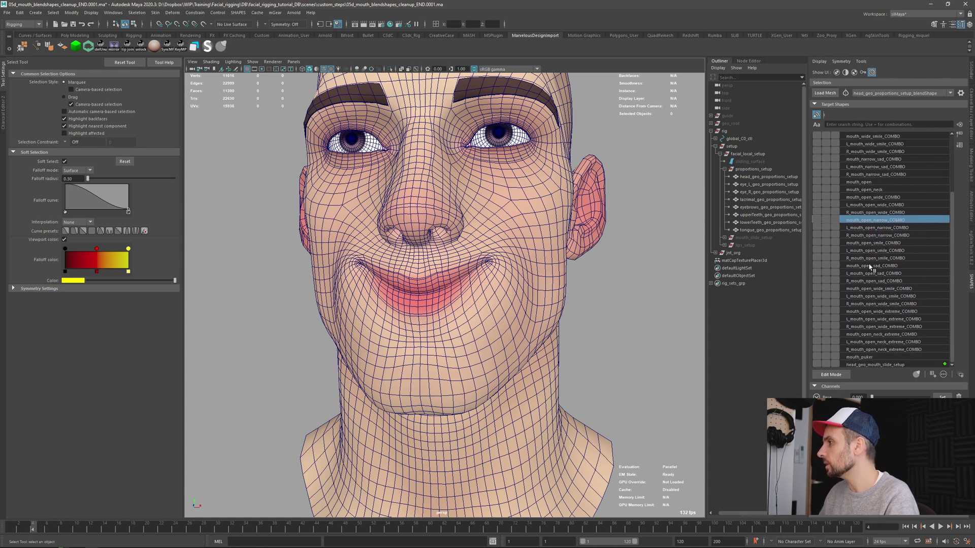
scroll(877, 208, "up", 2)
scroll(878, 249, "down", 2)
scroll(876, 223, "up", 9)
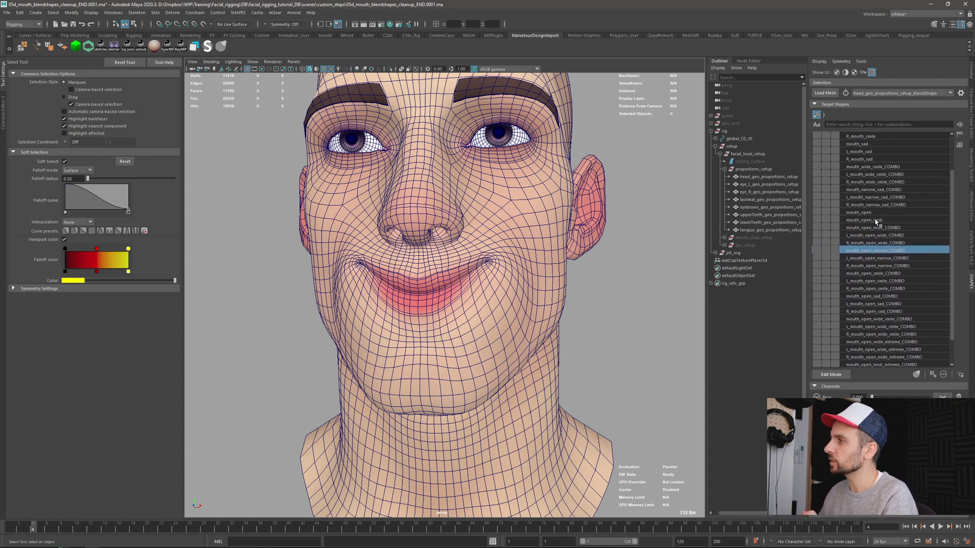
scroll(879, 278, "down", 3)
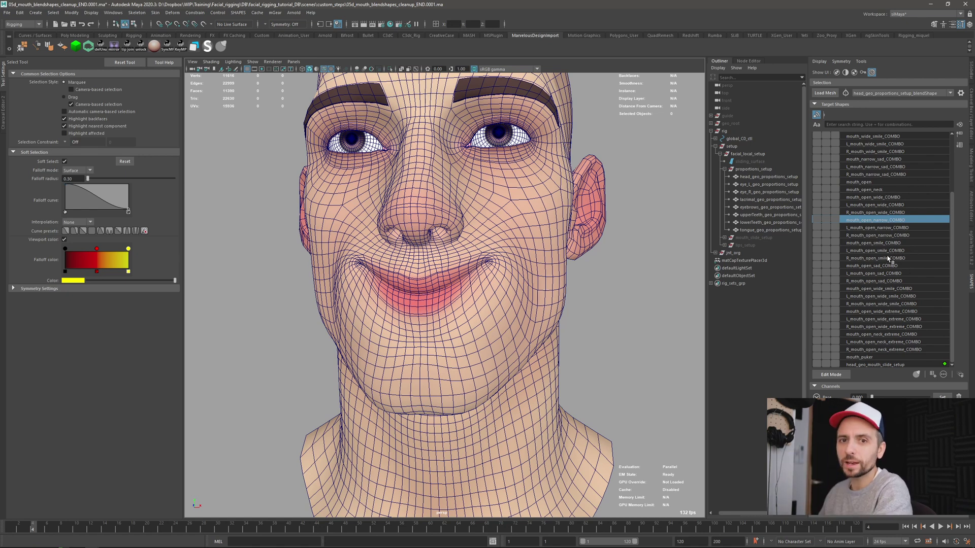
left_click_drag(955, 219, 939, 287)
scroll(944, 213, "up", 3)
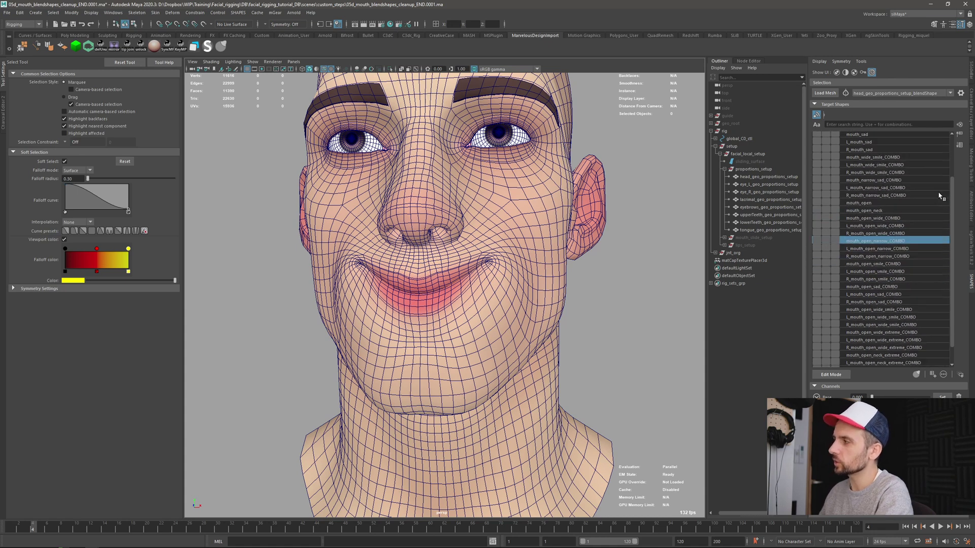
Step: Shorten the Target Shapes list and check its entries down to mouth_puker
left_click(959, 137)
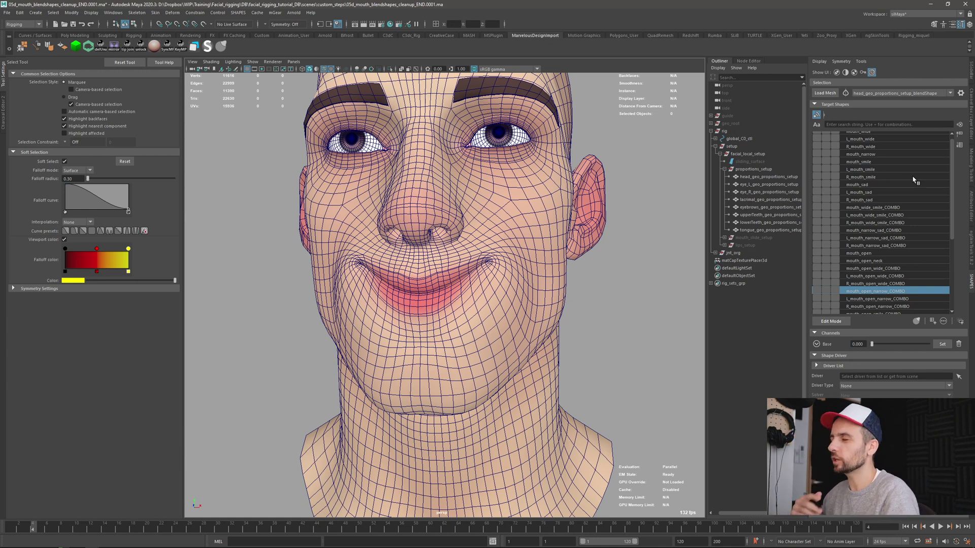
left_click(958, 145)
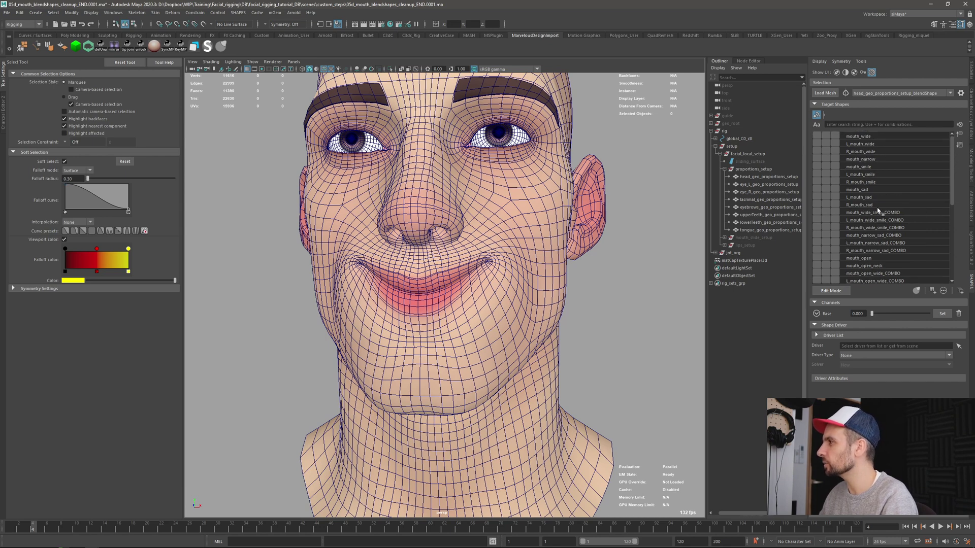
left_click(875, 267)
scroll(868, 272, "down", 5)
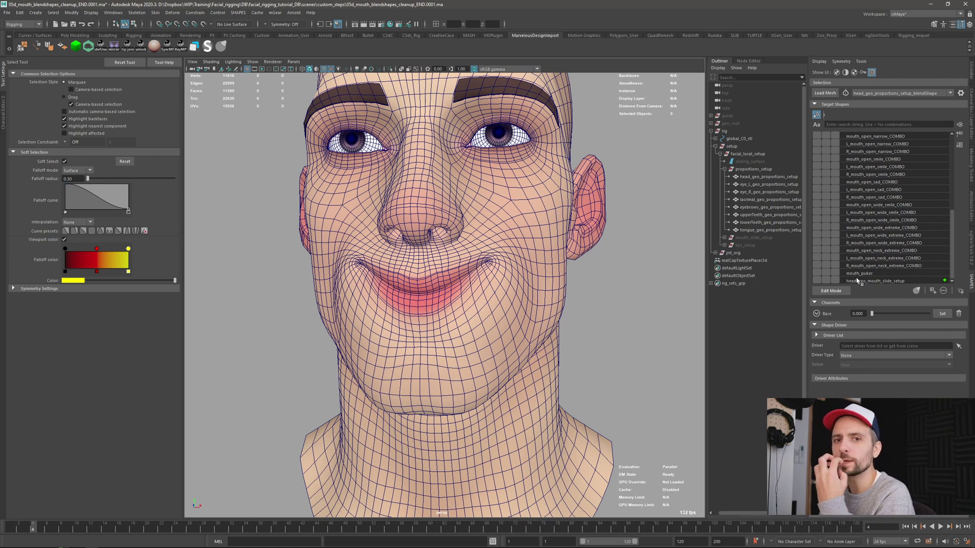
left_click(869, 274)
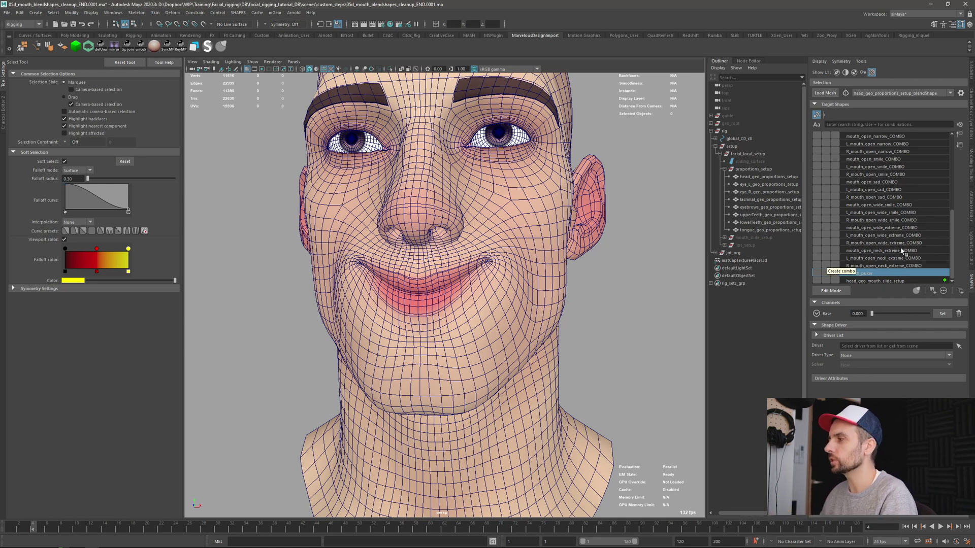
scroll(907, 262, "up", 3)
scroll(902, 262, "up", 2)
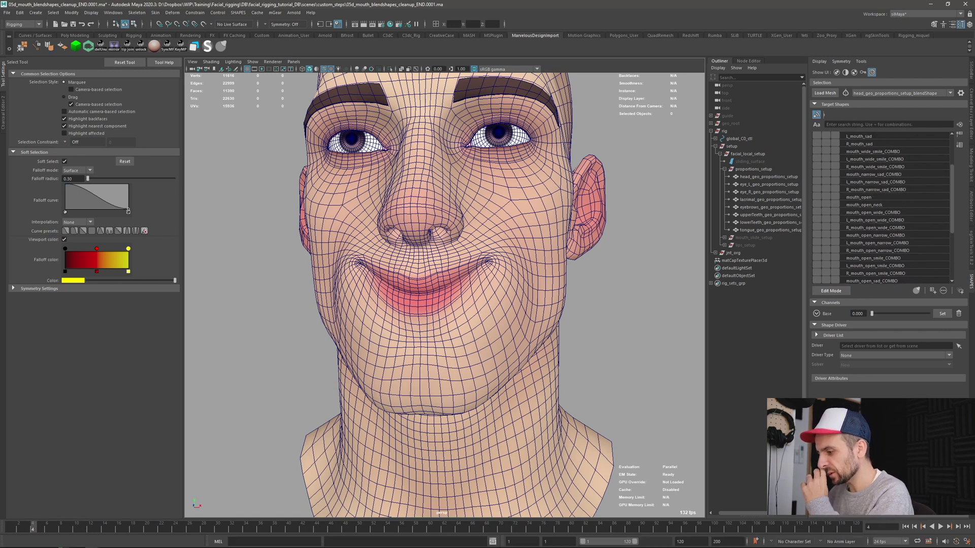
scroll(902, 255, "up", 3)
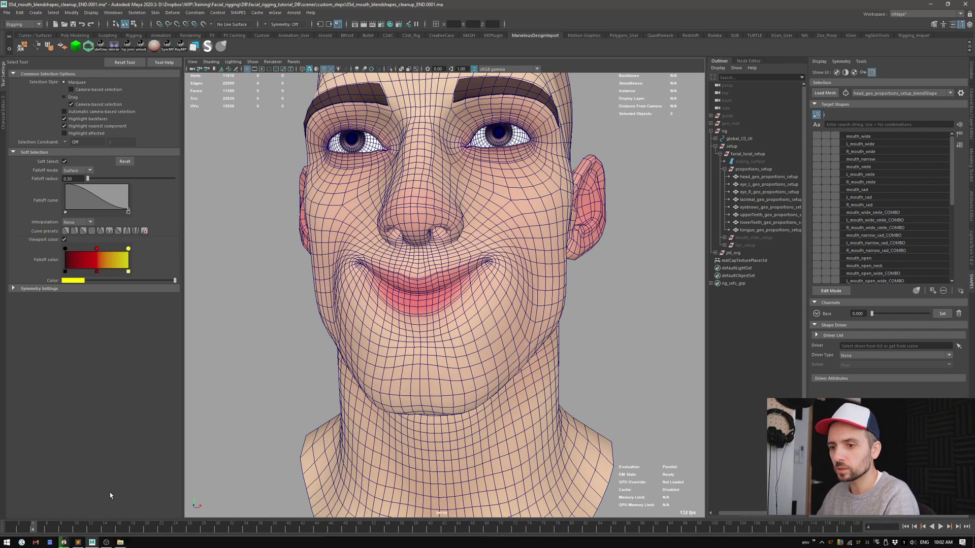
Step: Return to frame 1, show the rig controls, and add mouthCorner_L0_ctl and mouthCorner_R0_ctl to the shape driver list
left_click_drag(36, 529, 11, 529)
scroll(432, 362, "up", 3)
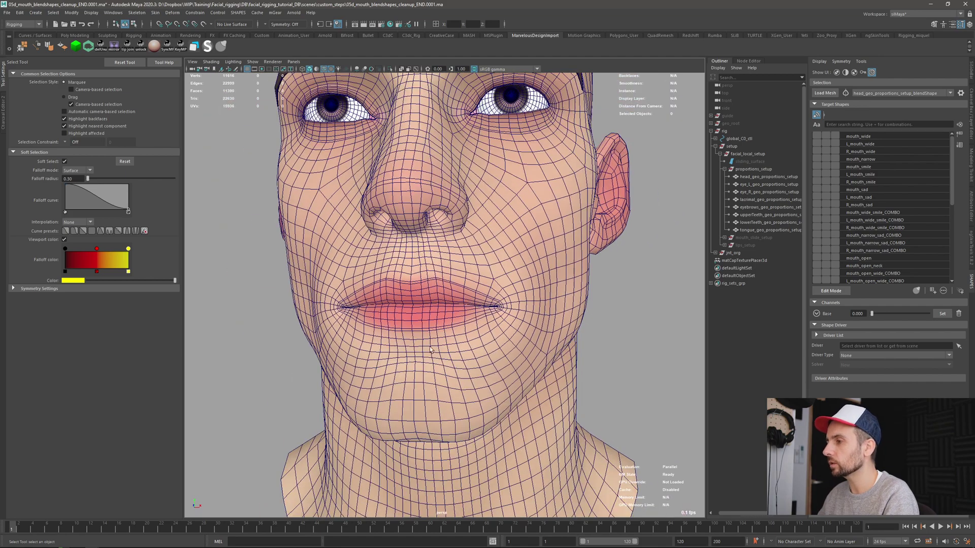
left_click(432, 362)
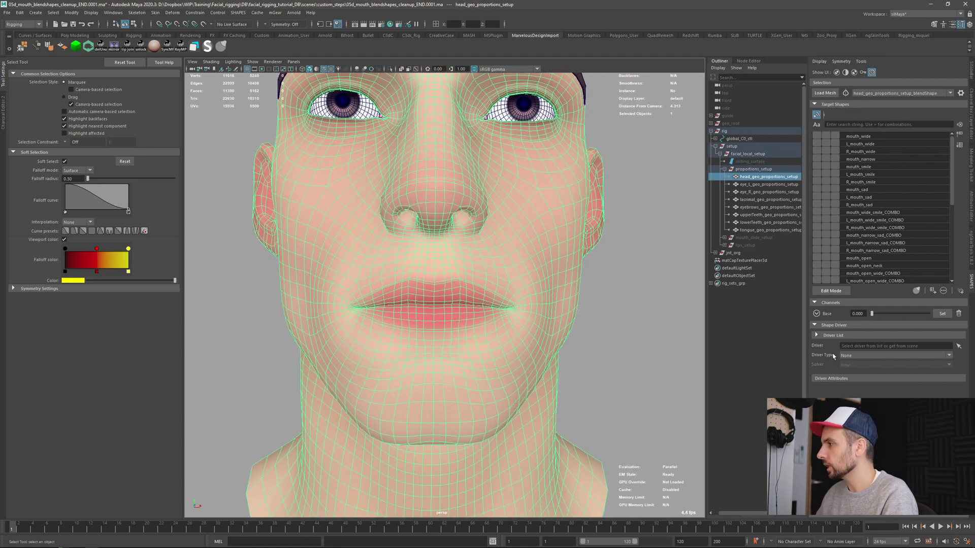
left_click(817, 336)
left_click_drag(483, 417, 499, 330, "alt")
left_click(502, 333)
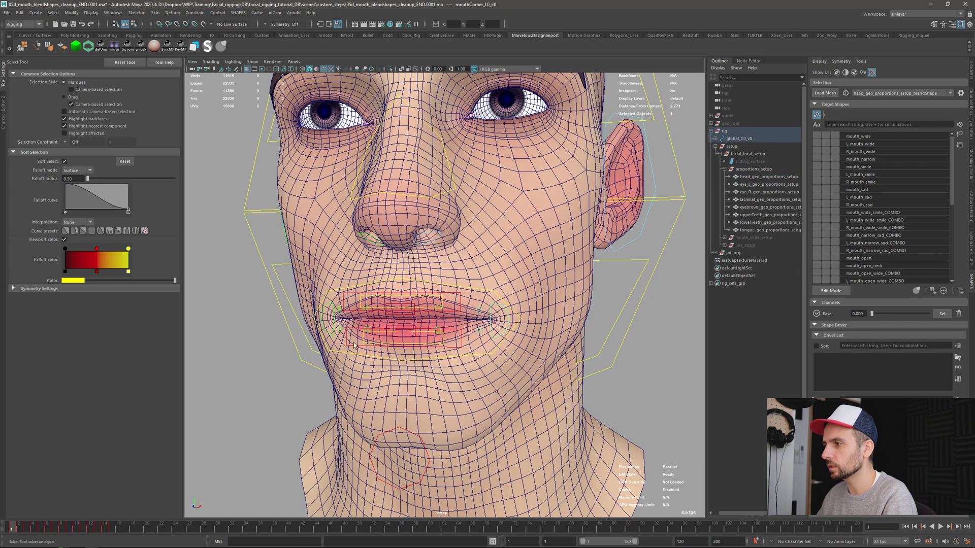
left_click(333, 338, "shift")
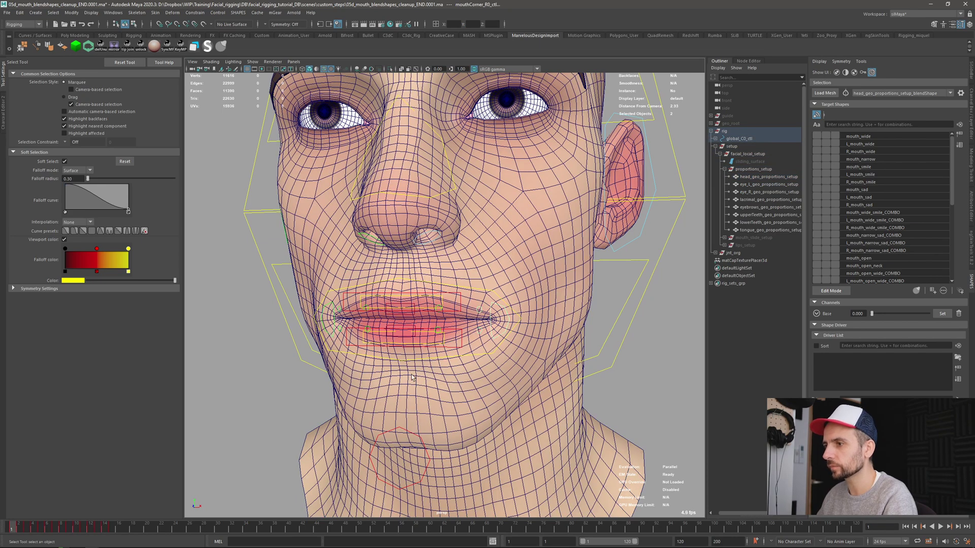
right_click(833, 362)
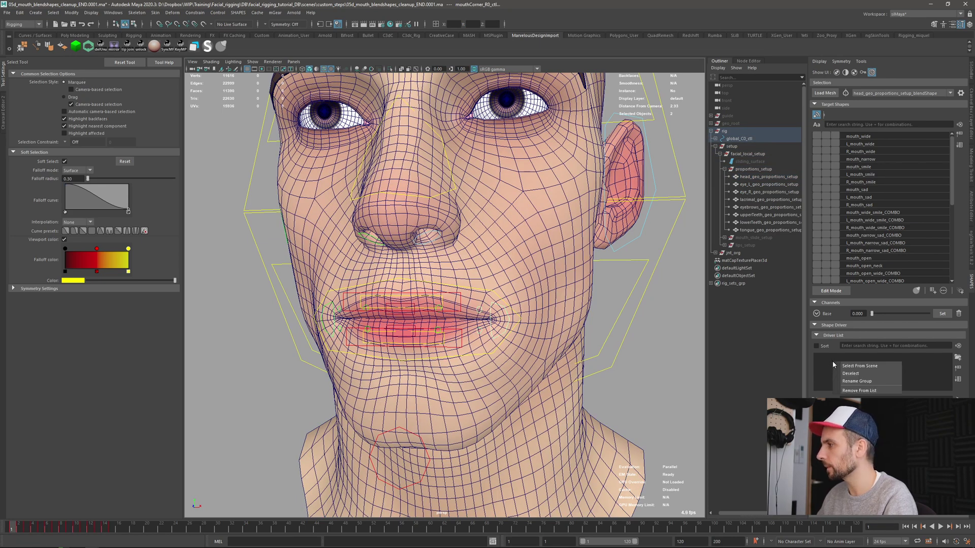
left_click(860, 367)
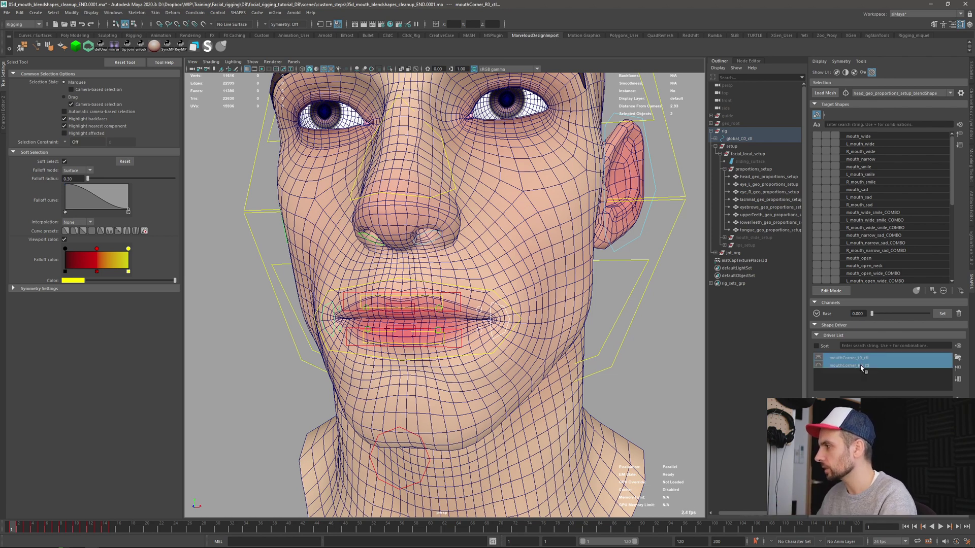
Step: Try moving the mouthCorner_L0_ctl control and undo the move
left_click_drag(506, 328, 522, 283, "alt")
left_click(516, 322)
key("w")
key("ctrl+z")
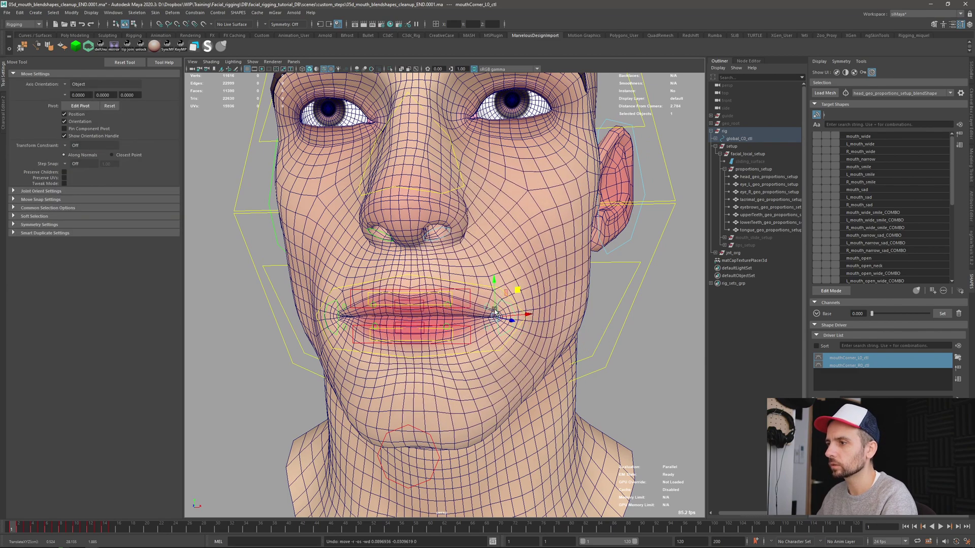
key("q")
Step: Add the jaw control mouth_C0_jaw_ctl to the shape driver list
left_click_drag(478, 378, 511, 387, "alt")
left_click(407, 378)
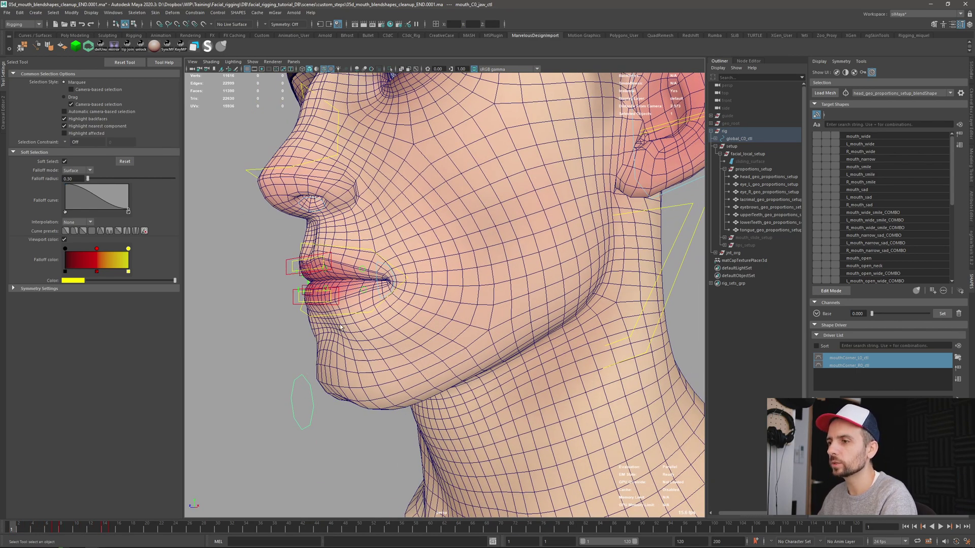
left_click_drag(305, 388, 457, 373, "alt")
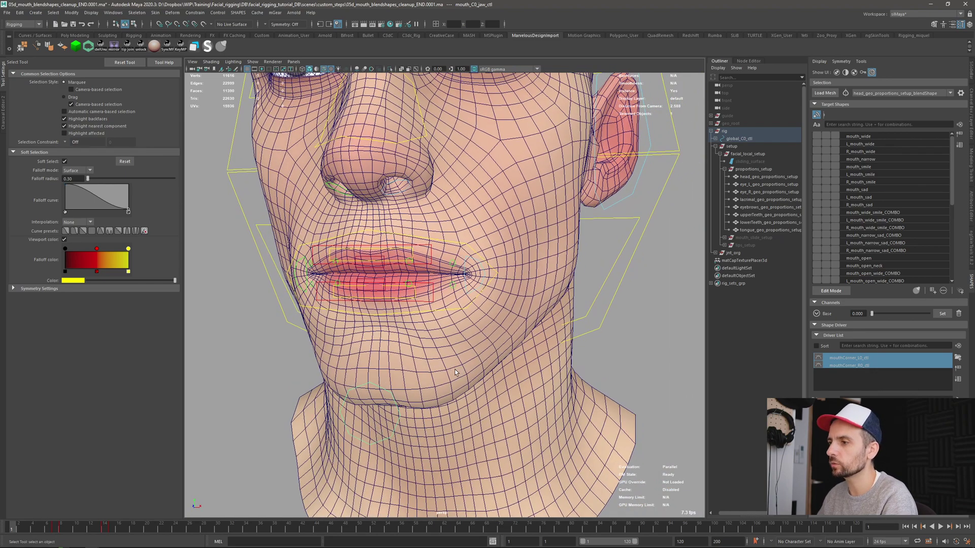
left_click(828, 379)
right_click(852, 384)
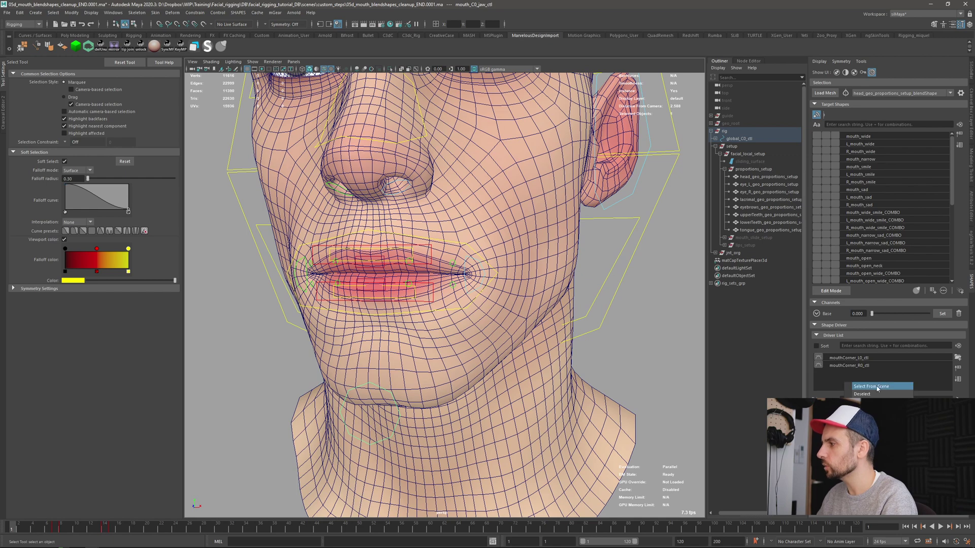
left_click(878, 389)
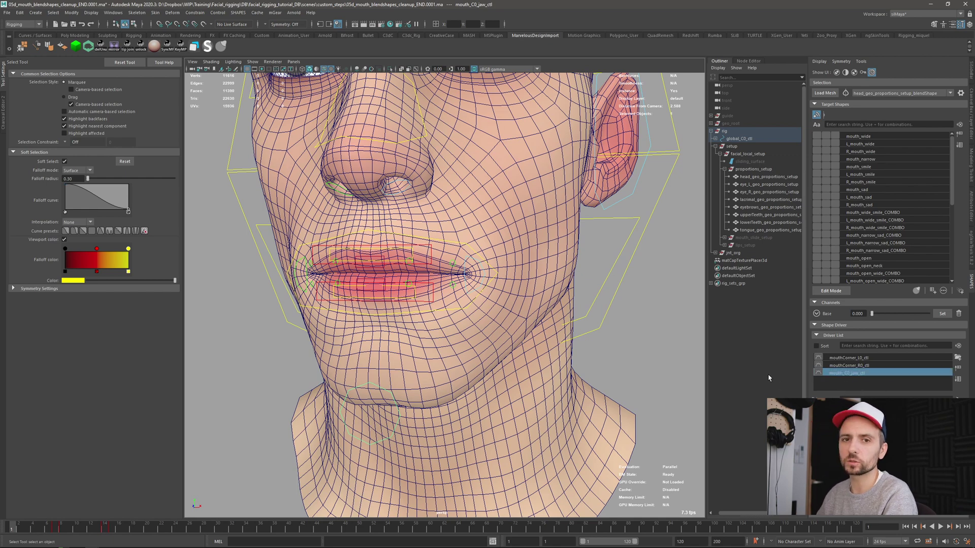
Step: Add the mouthSlide_C0_ctl control around the lips to the shape driver list
left_click_drag(406, 350, 464, 336, "alt")
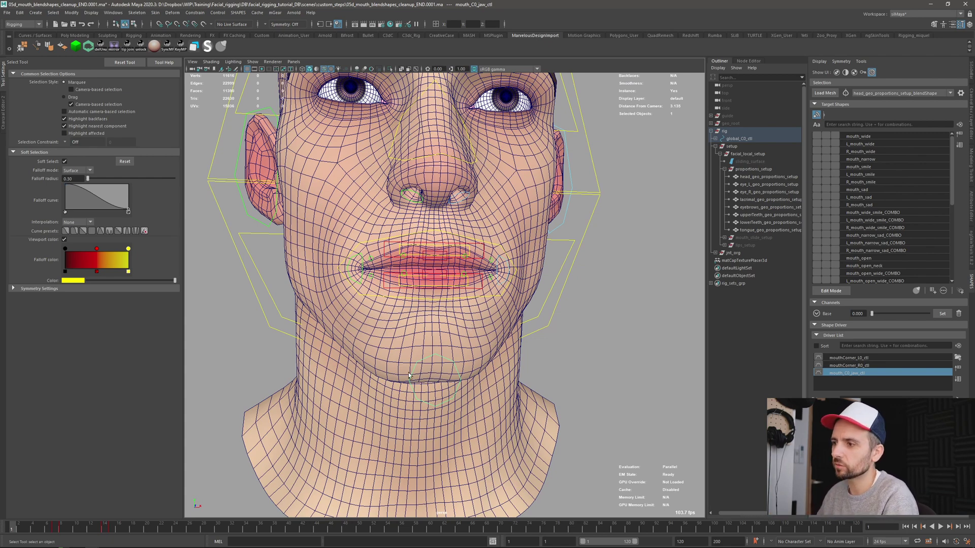
left_click_drag(414, 333, 501, 300, "alt")
left_click(448, 314)
left_click_drag(509, 359, 505, 356, "alt")
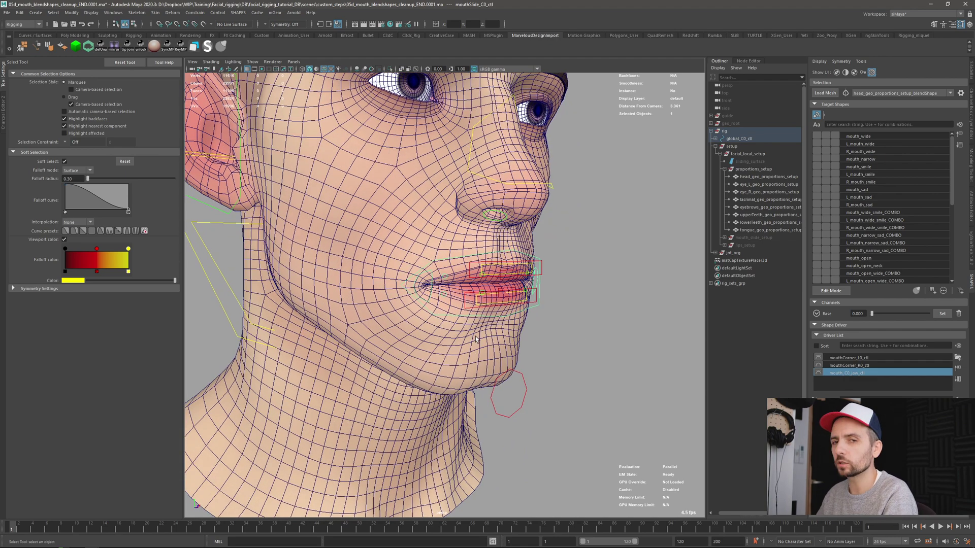
right_click(847, 384)
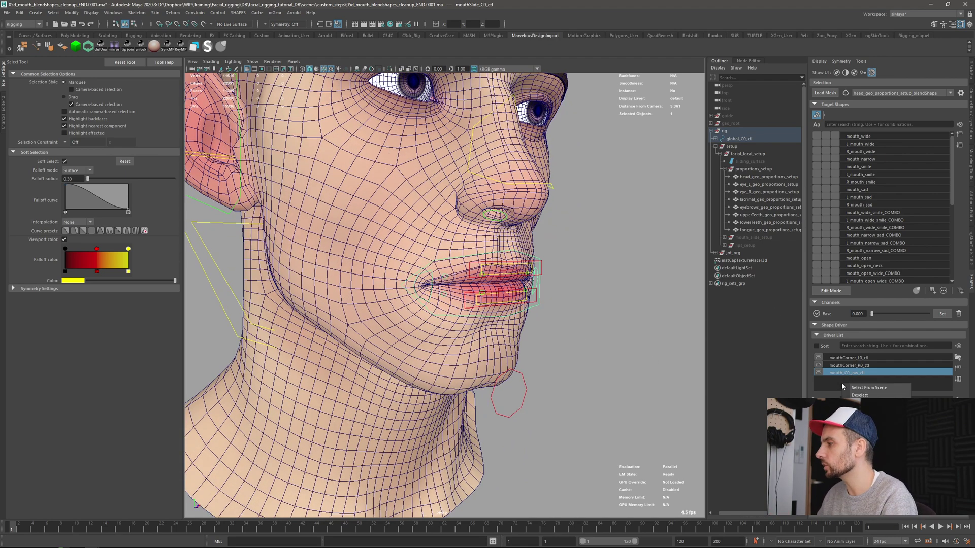
left_click(878, 390)
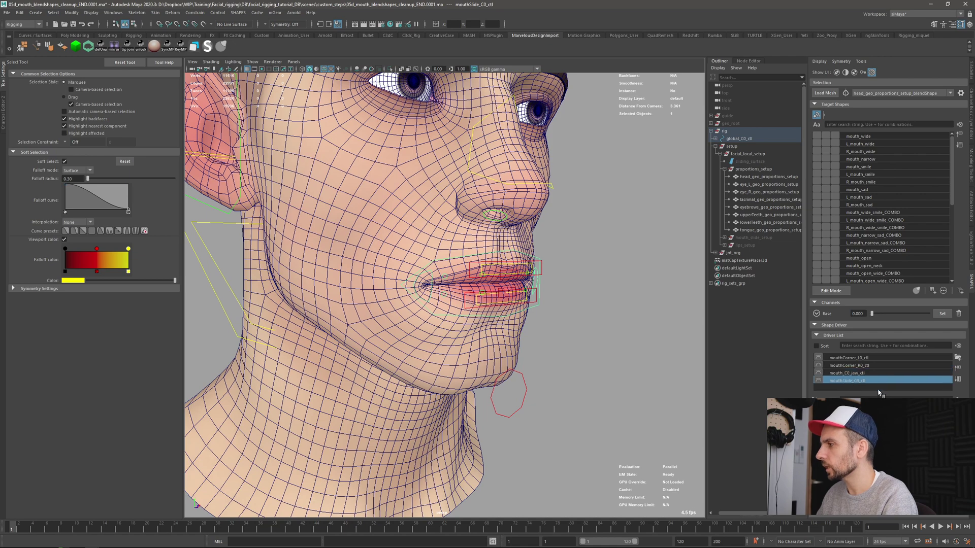
Step: Test the mouthSlide_C0_ctl control by moving it while viewing the mouth from the side
left_click_drag(578, 372, 577, 328, "alt")
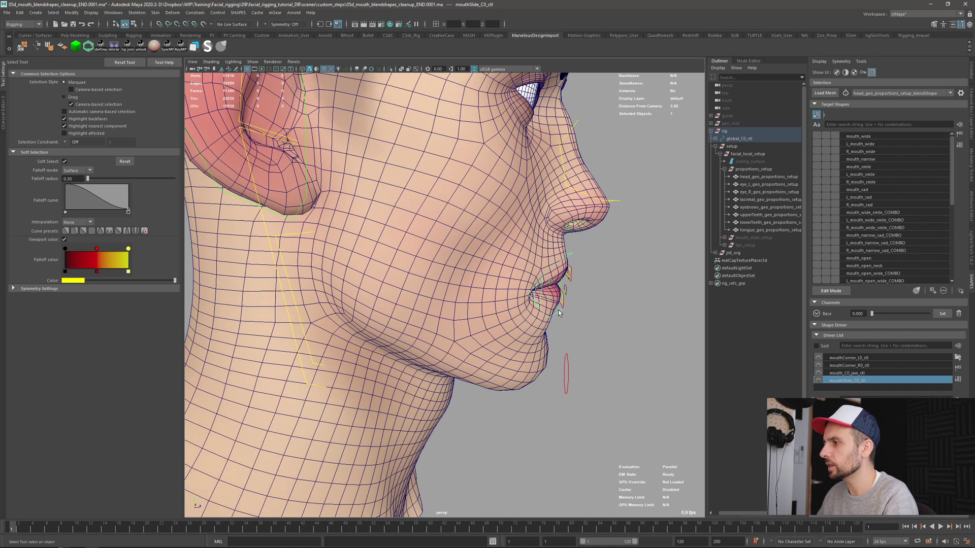
key("w")
left_click_drag(583, 283, 497, 361)
scroll(538, 350, "up", 5)
key("q")
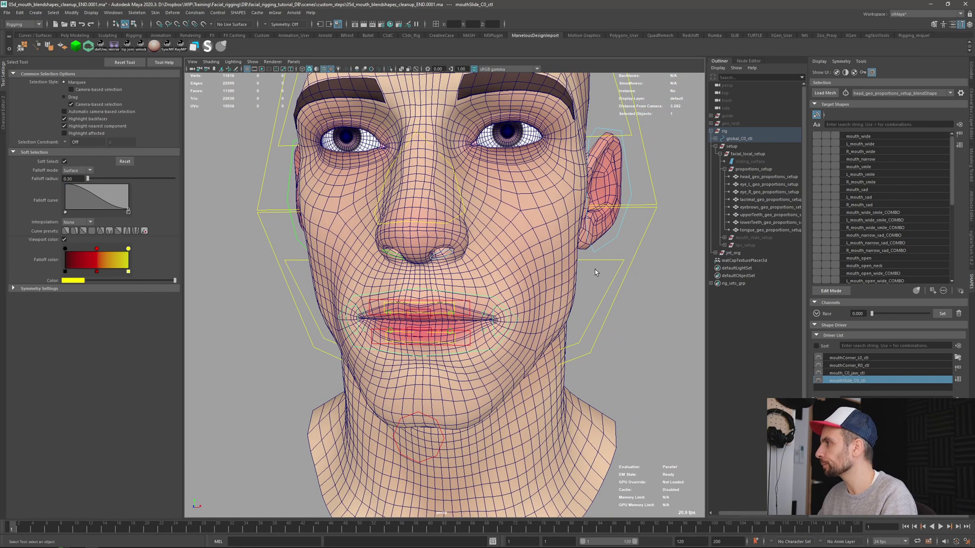
Step: Create a shape driver for L_mouth_wide from the mouthCorner_L0_ctl control in the wide mouth pose at frame 2
middle_click_drag(346, 327, 352, 385, "alt")
left_click_drag(351, 385, 278, 429, "alt")
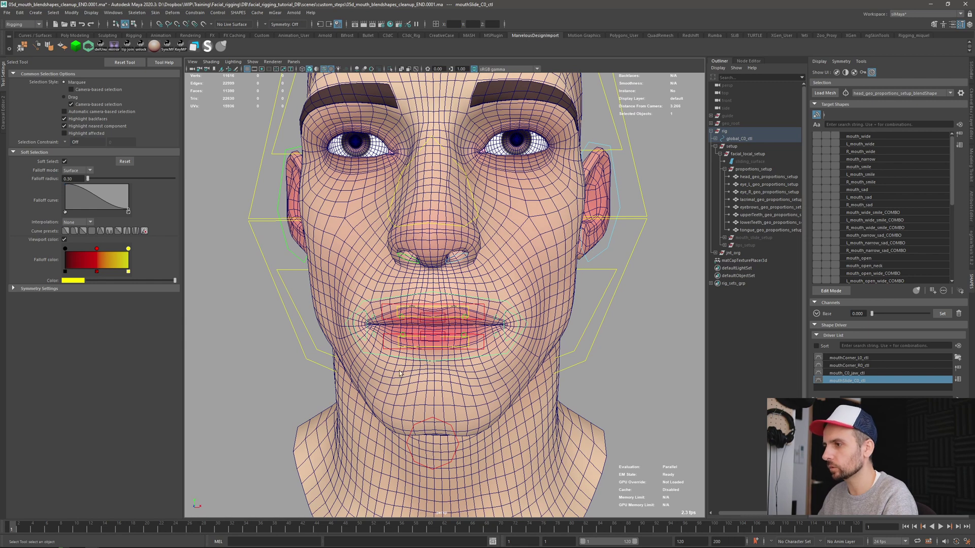
key("alt+period")
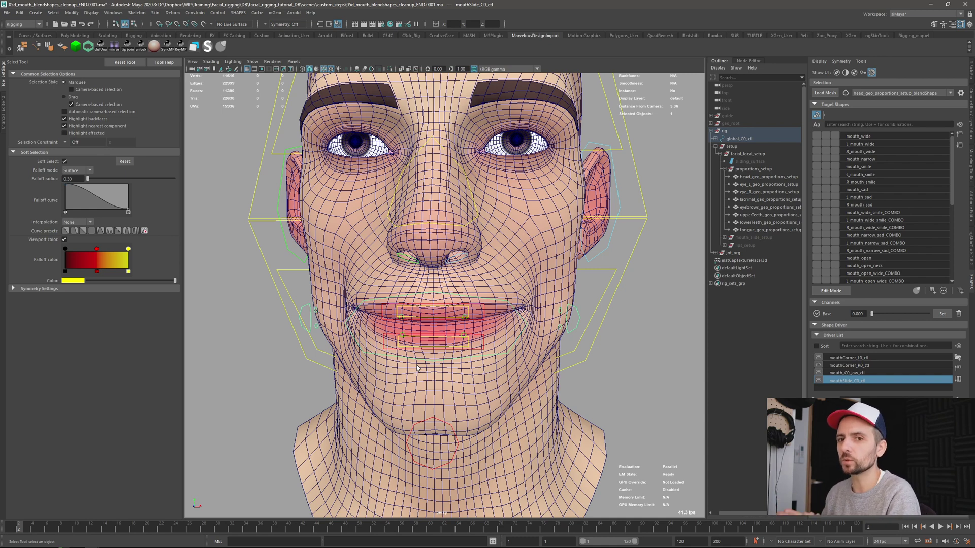
left_click(859, 136)
key("f")
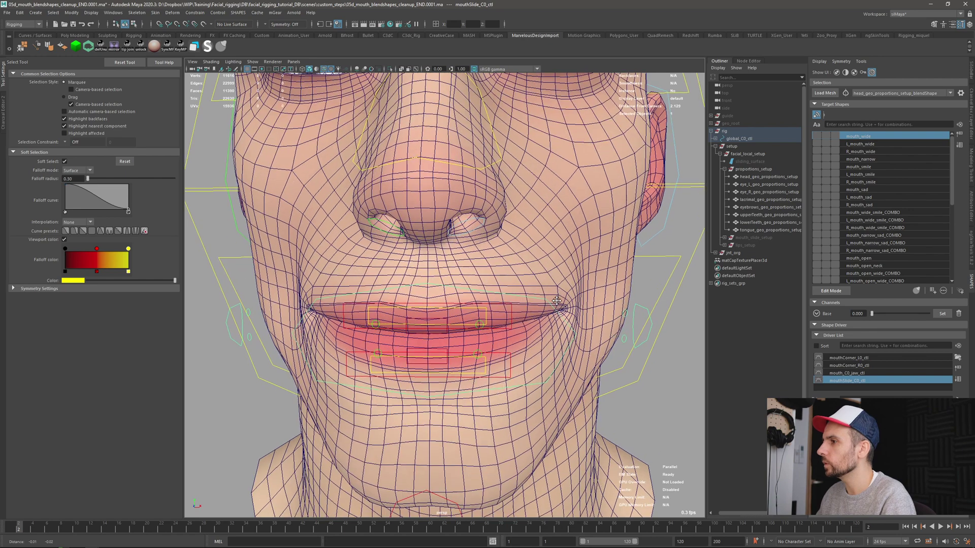
left_click(864, 145)
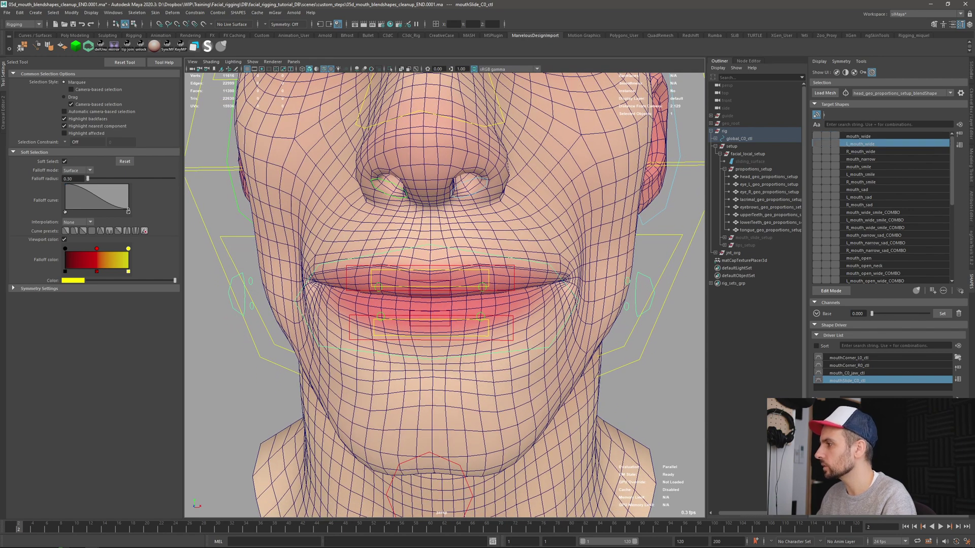
left_click(868, 358)
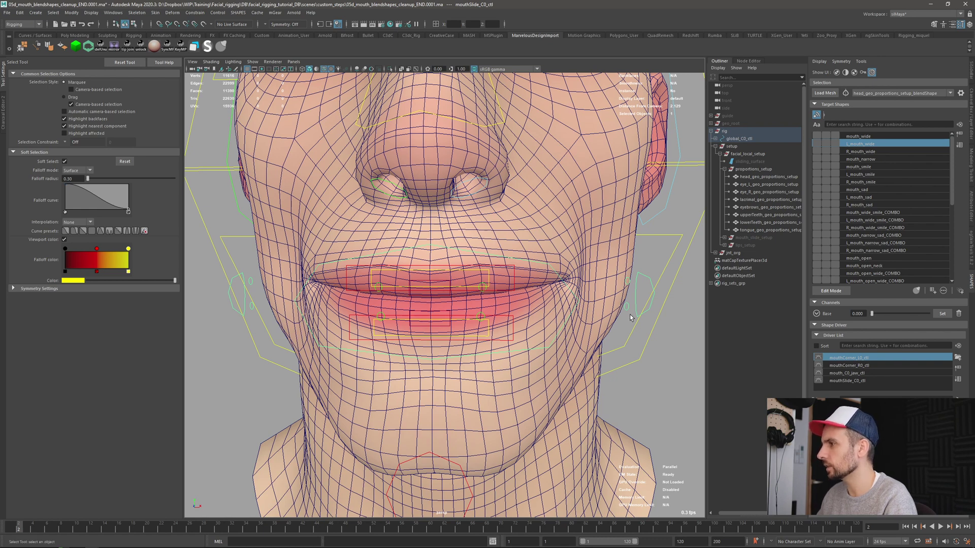
left_click(647, 285)
key("w")
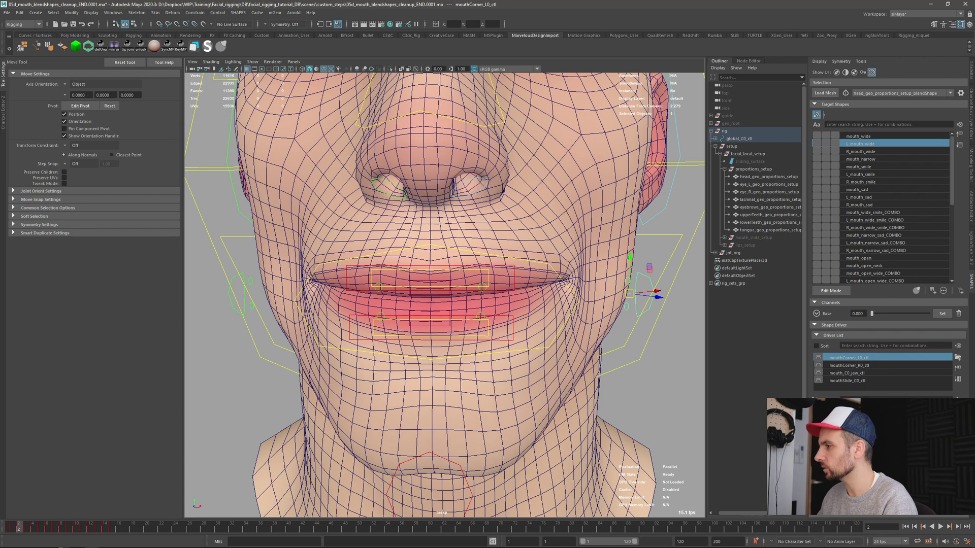
left_click(817, 147)
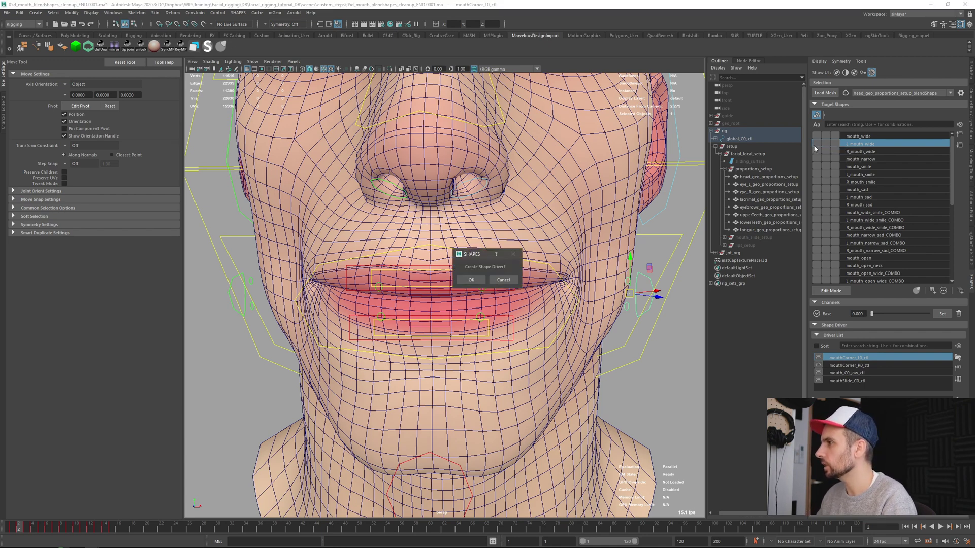
left_click(473, 280)
left_click(543, 253)
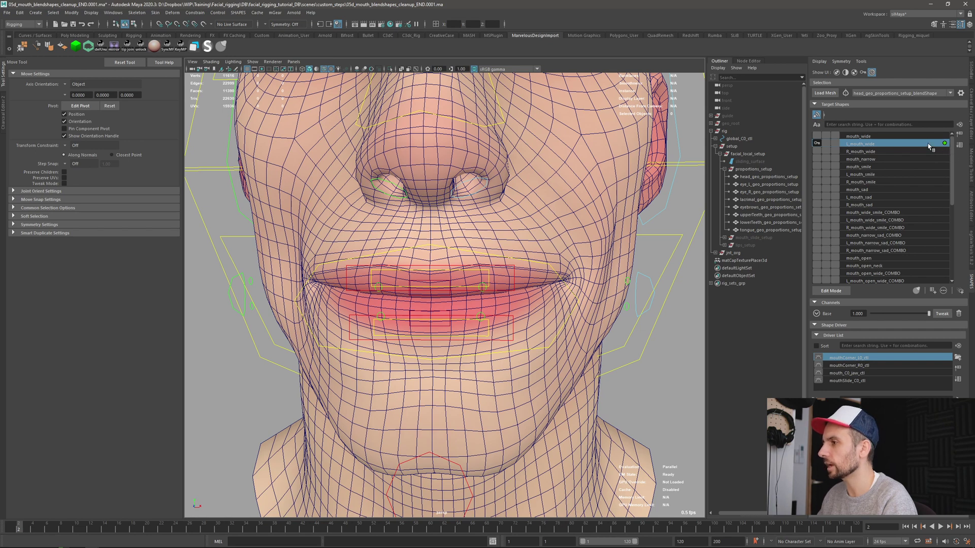
Step: Create a shape driver for R_mouth_wide from the mouthCorner_R0_ctl control in the same wide mouth pose
left_click(863, 152)
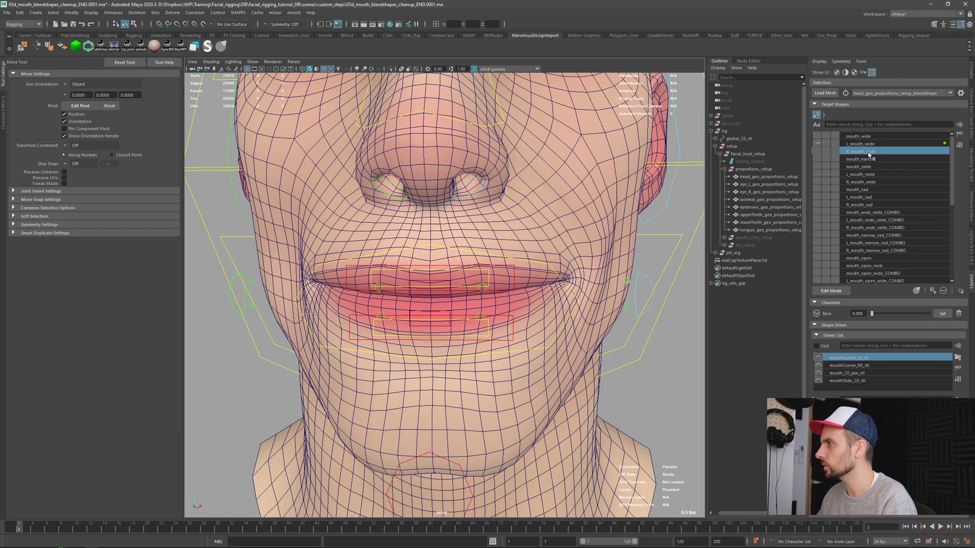
left_click(856, 367)
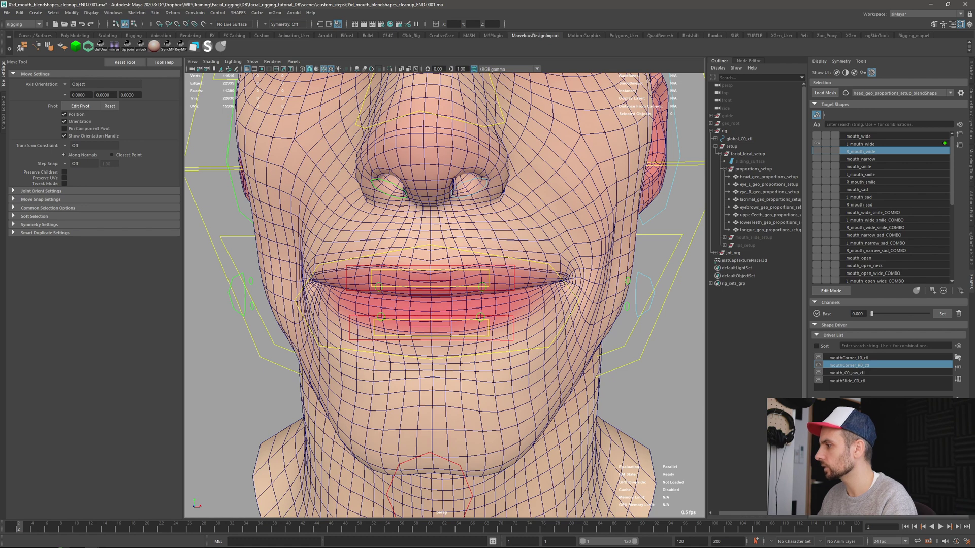
left_click(817, 153)
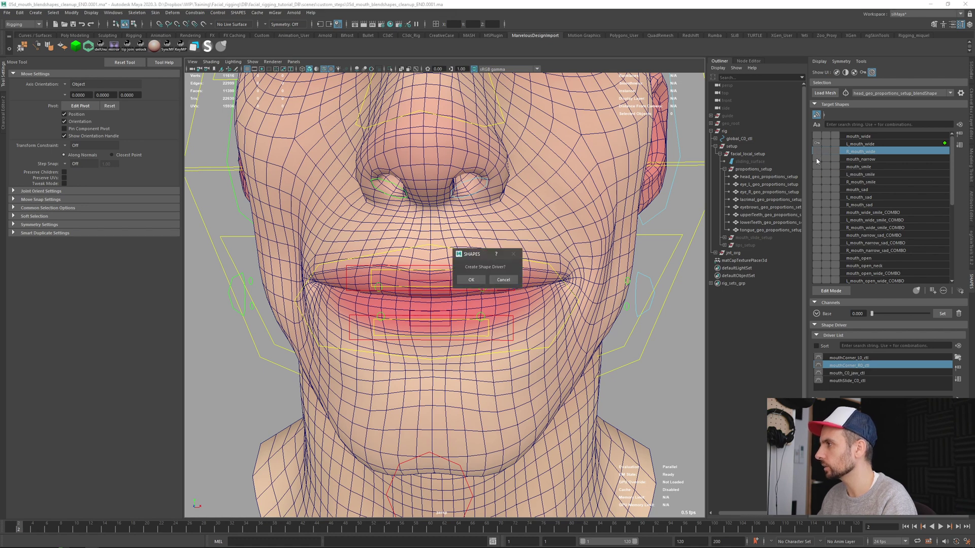
left_click(468, 280)
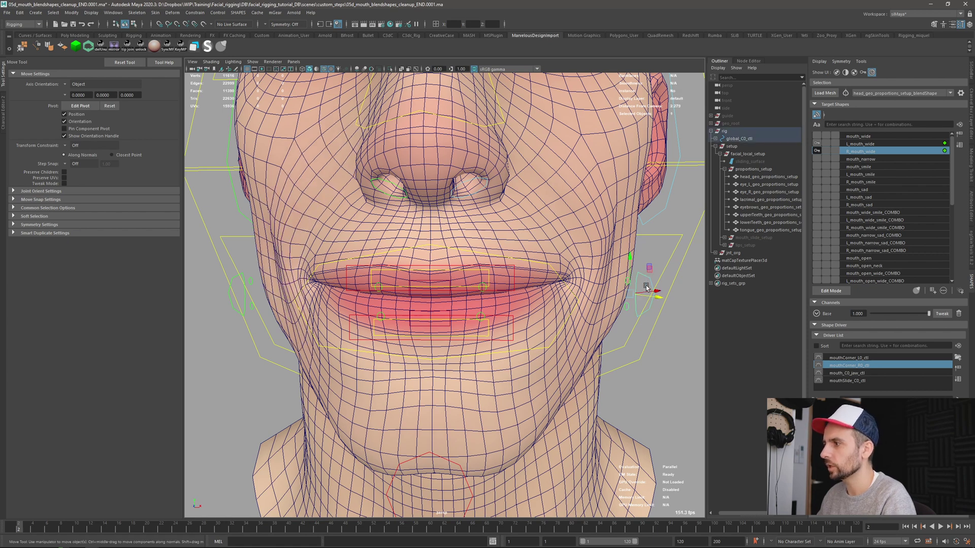
key("q")
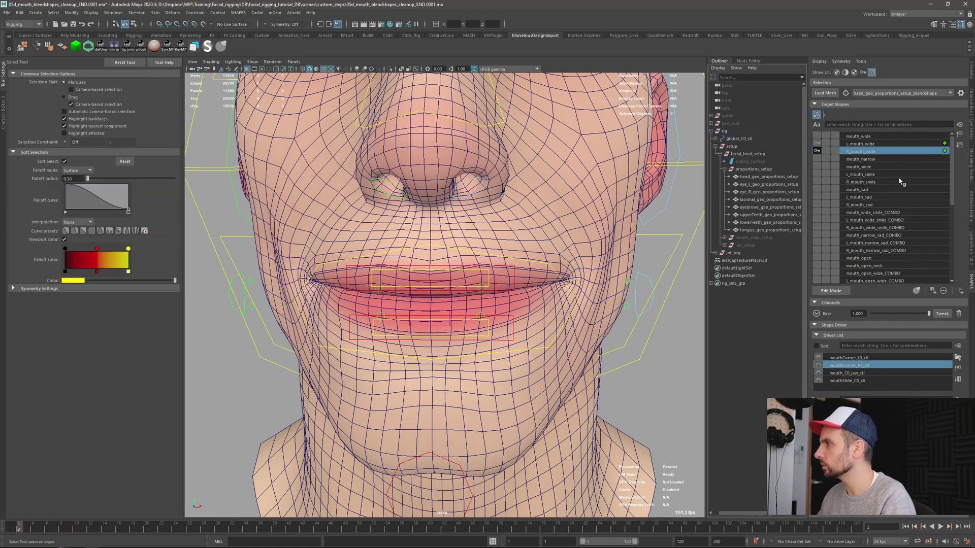
Step: Split the mouth_narrow shape into left and right shapes and commit them
left_click(873, 160)
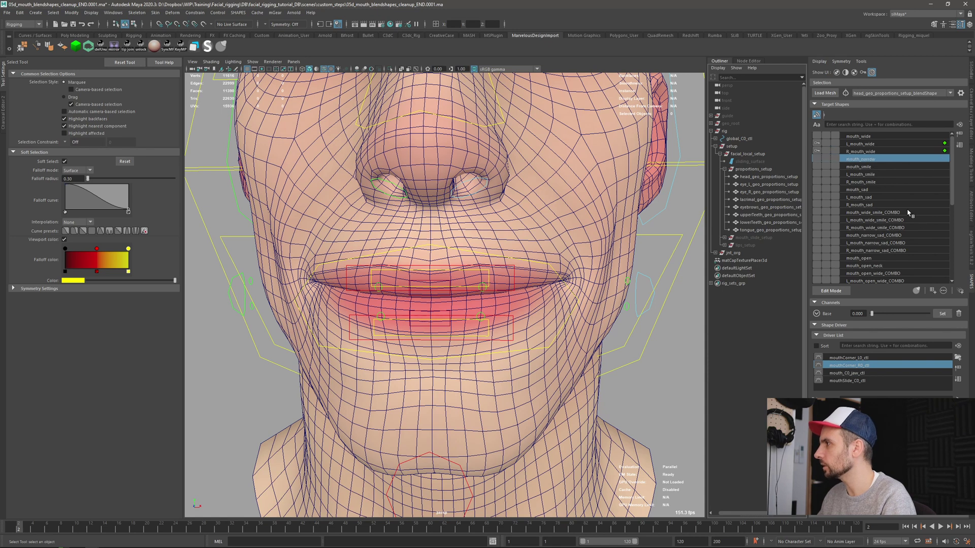
left_click(817, 314)
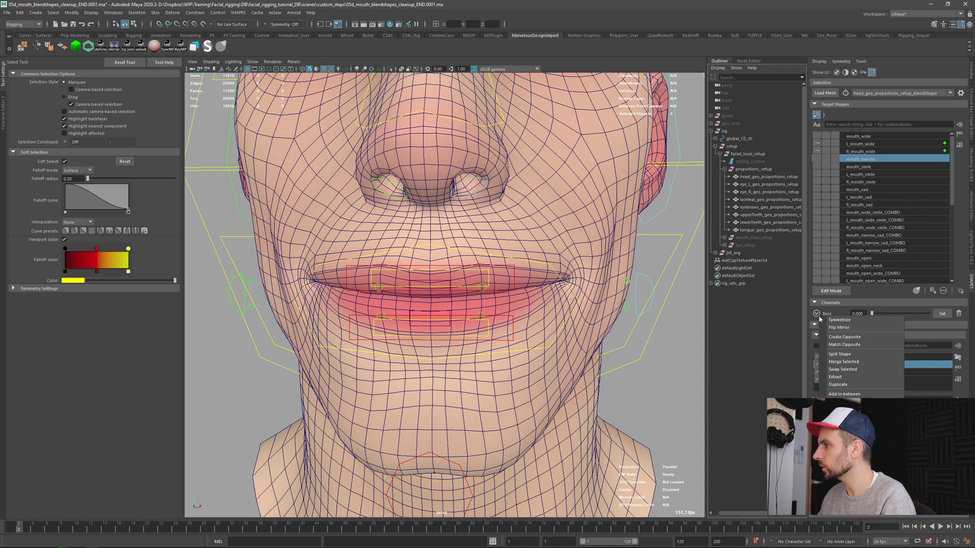
left_click(854, 355)
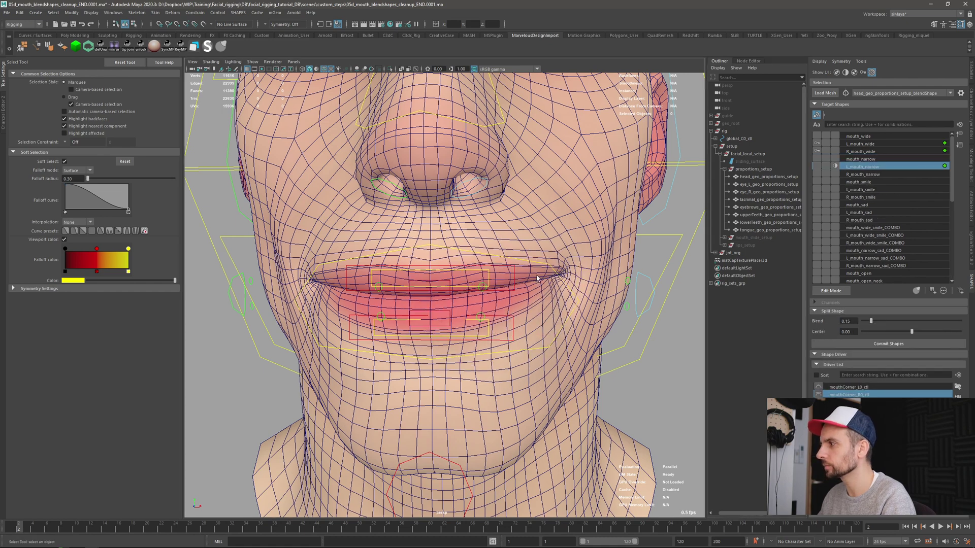
left_click(860, 345)
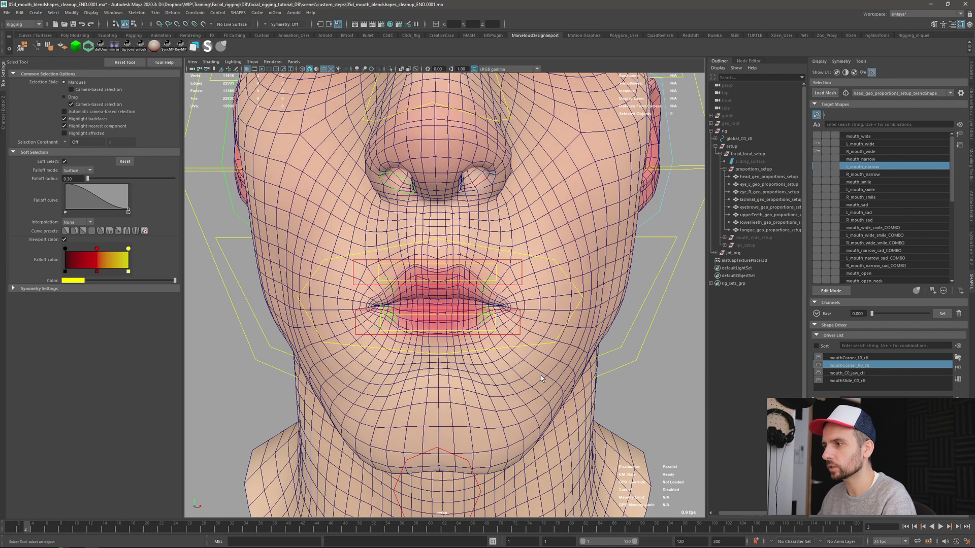
Step: Create a shape driver for L_mouth_narrow from mouthCorner_L0_ctl in the narrow mouth pose at frame 3
left_click_drag(558, 373, 549, 371, "alt")
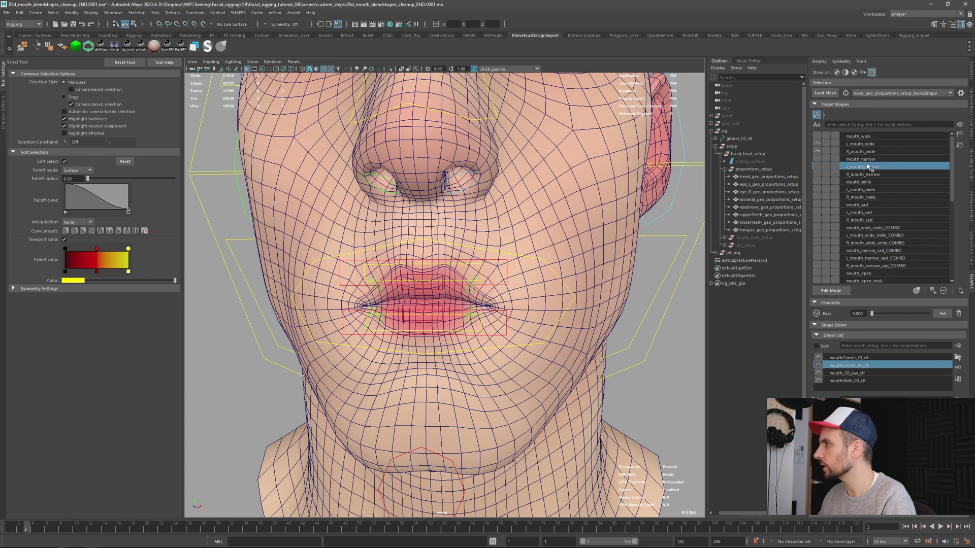
left_click(853, 359)
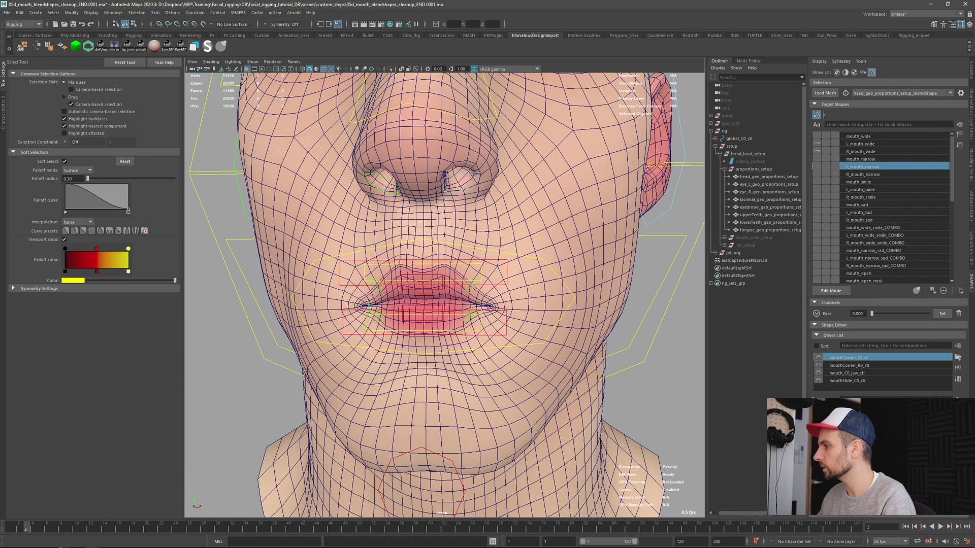
left_click(818, 168)
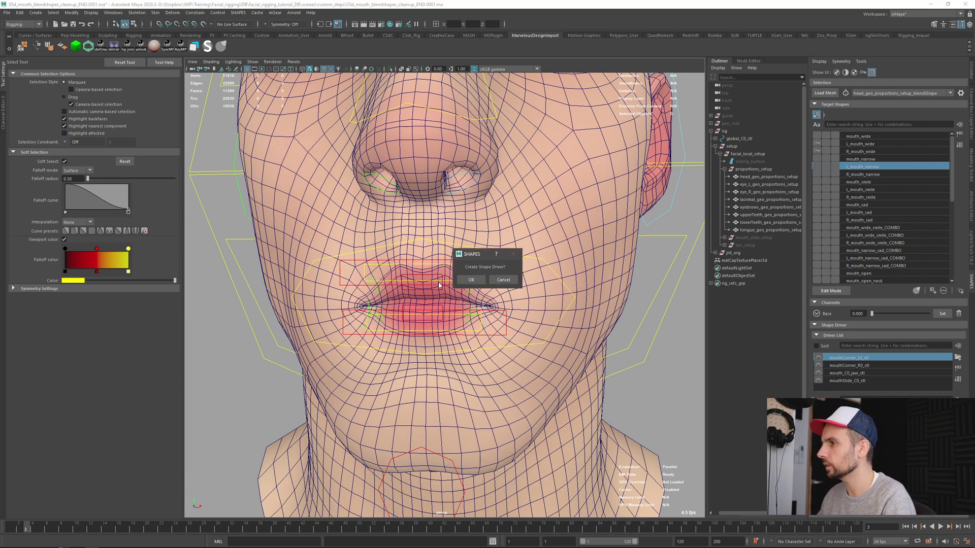
left_click(472, 280)
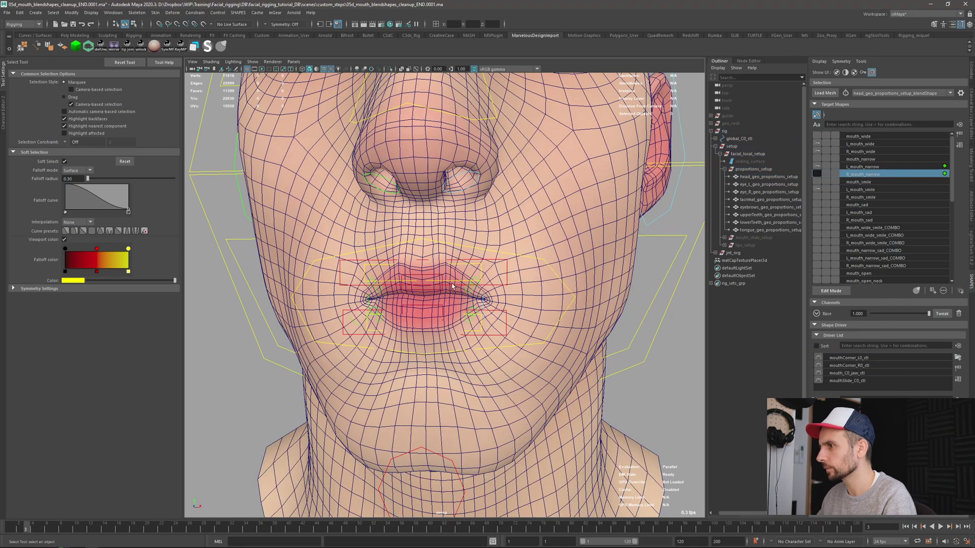
Step: Create a shape driver for R_mouth_smile from mouthCorner_R0_ctl in the smile pose at frame 4
left_click(857, 197)
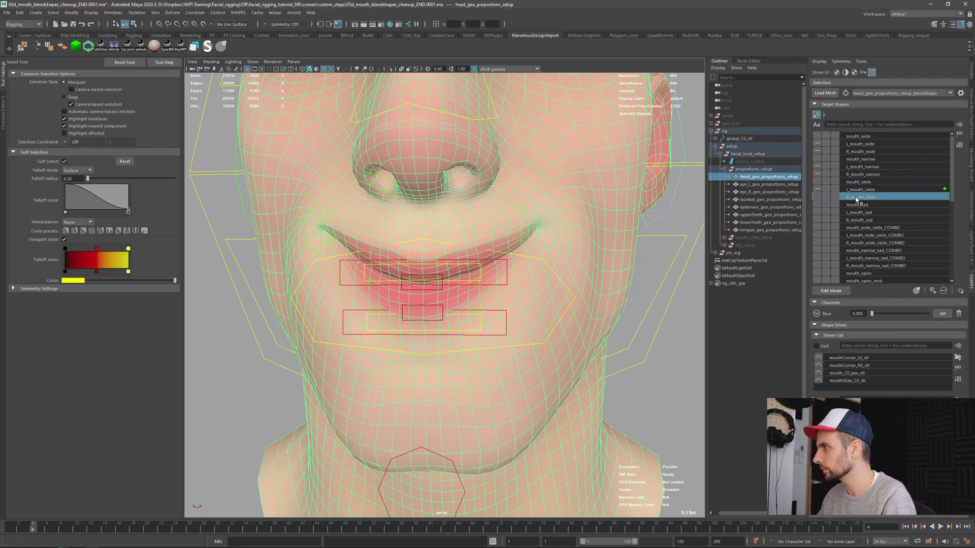
left_click(857, 365)
key("Return")
left_click(874, 190)
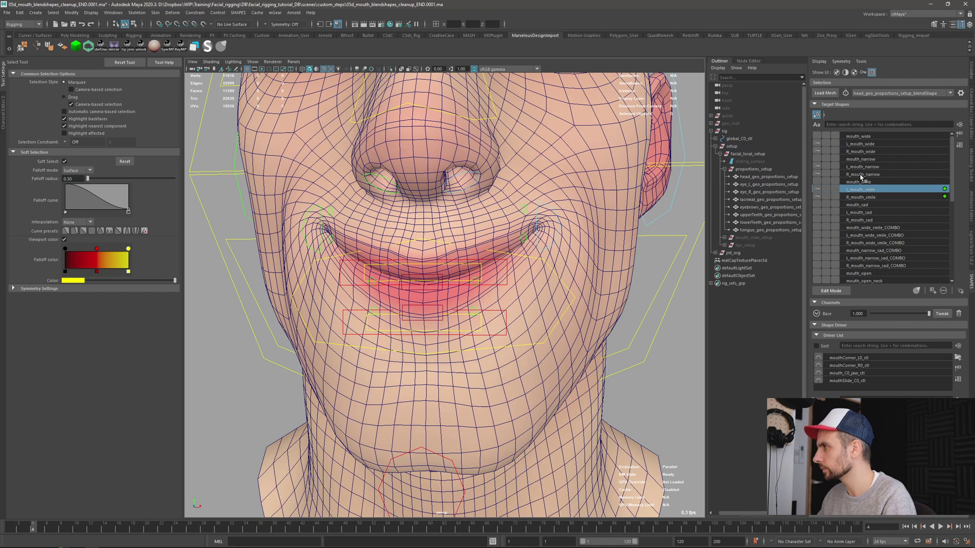
Step: Create a shape driver for R_mouth_narrow from mouthCorner_R0_ctl in the narrow mouth pose at frame 3
left_click(861, 175)
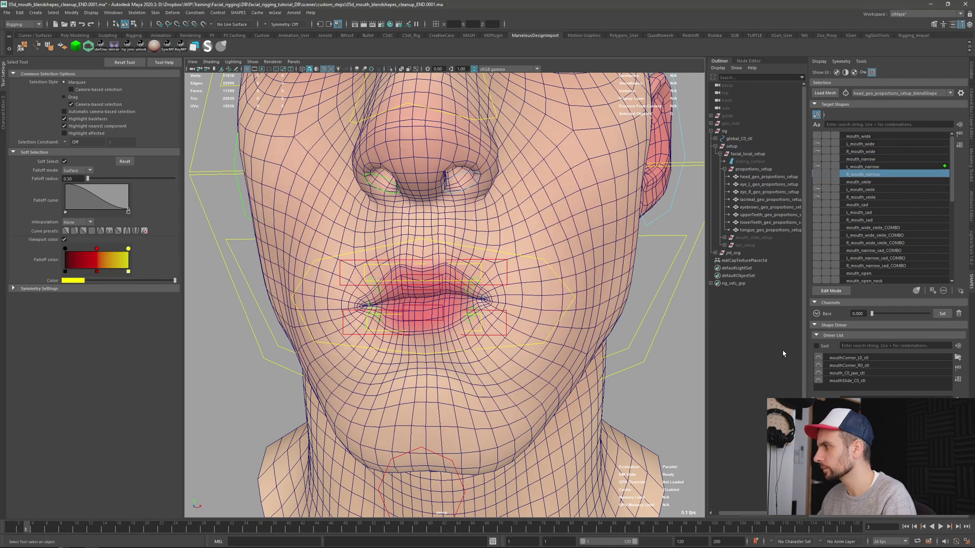
left_click(853, 365)
key("Return")
left_click(860, 197)
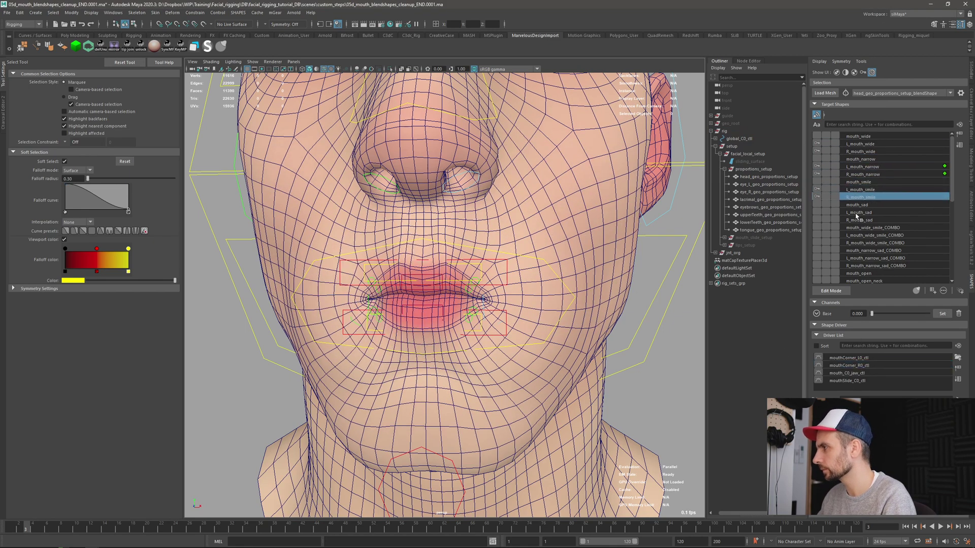
Step: Create a shape driver for L_mouth_sad from mouthCorner_L0_ctl in the sad mouth pose at frame 5
left_click(857, 212)
left_click(849, 358)
key("Return")
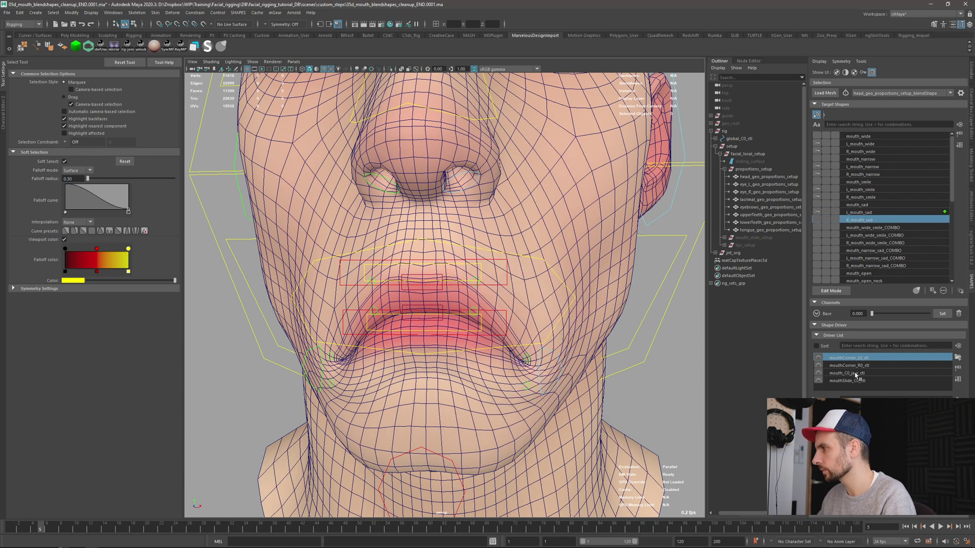
left_click(849, 365)
key("Return")
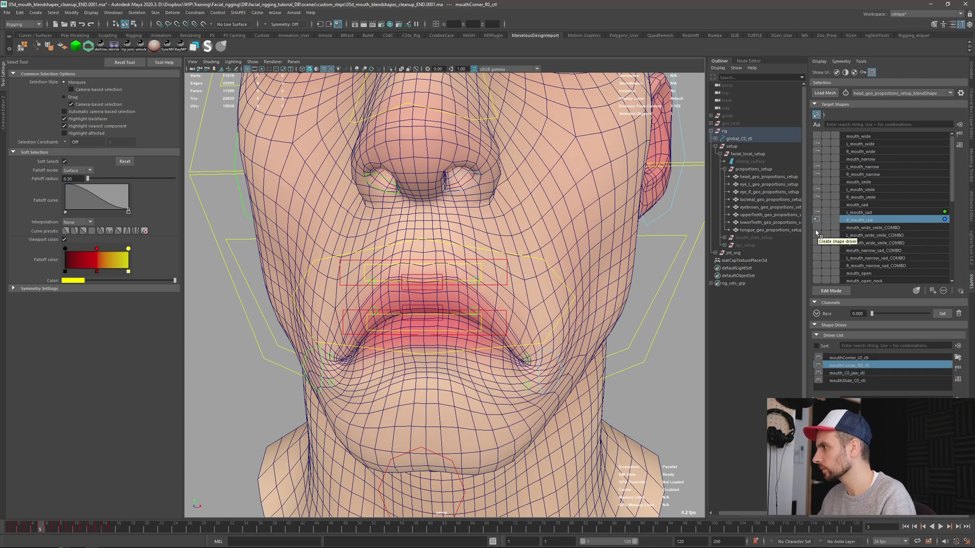
left_click(816, 219)
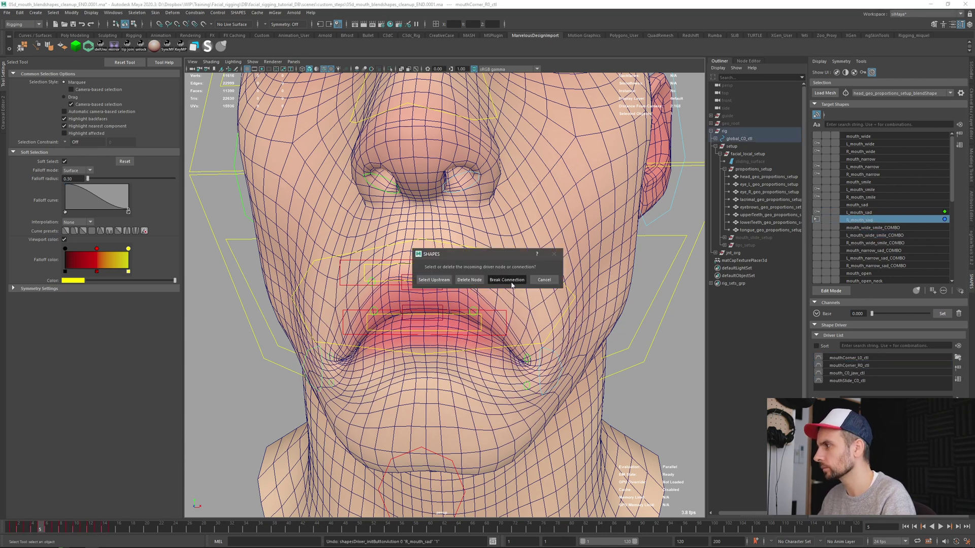
left_click(511, 282)
Step: Create a shape driver for R_mouth_sad from mouthCorner_R0_ctl in the sad mouth pose at frame 5
left_click(849, 366)
left_click(816, 219)
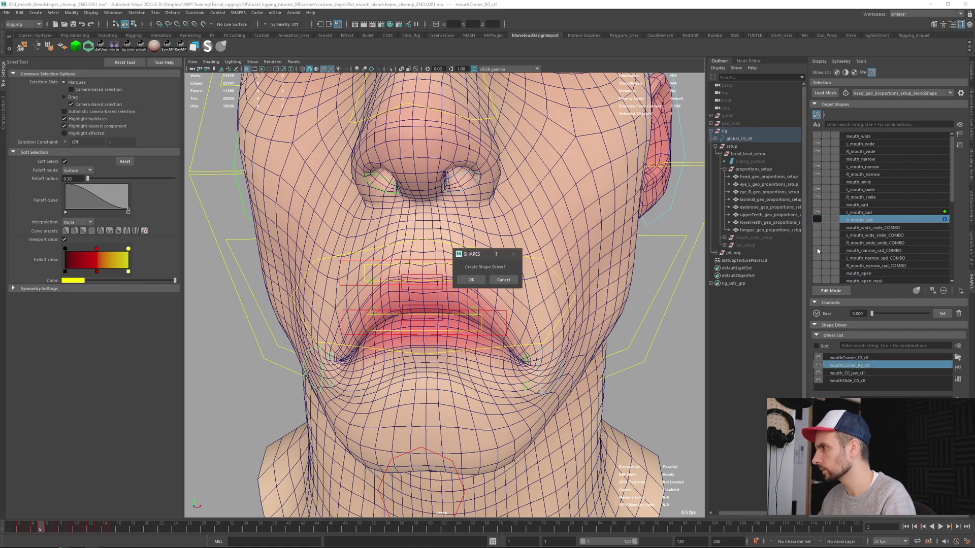
key("Return")
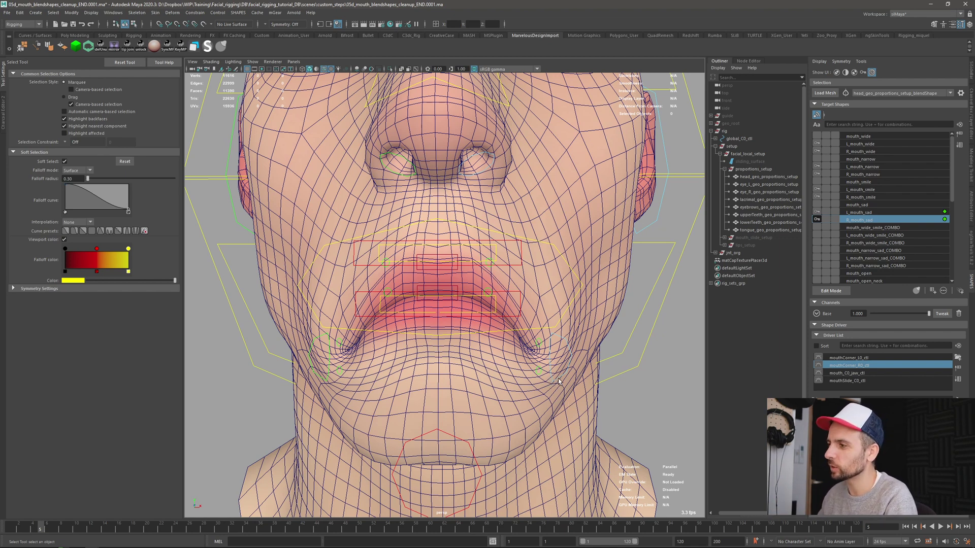
Step: Test the driven mouth shapes by moving both mouth corner controls together up and down
left_click(558, 381)
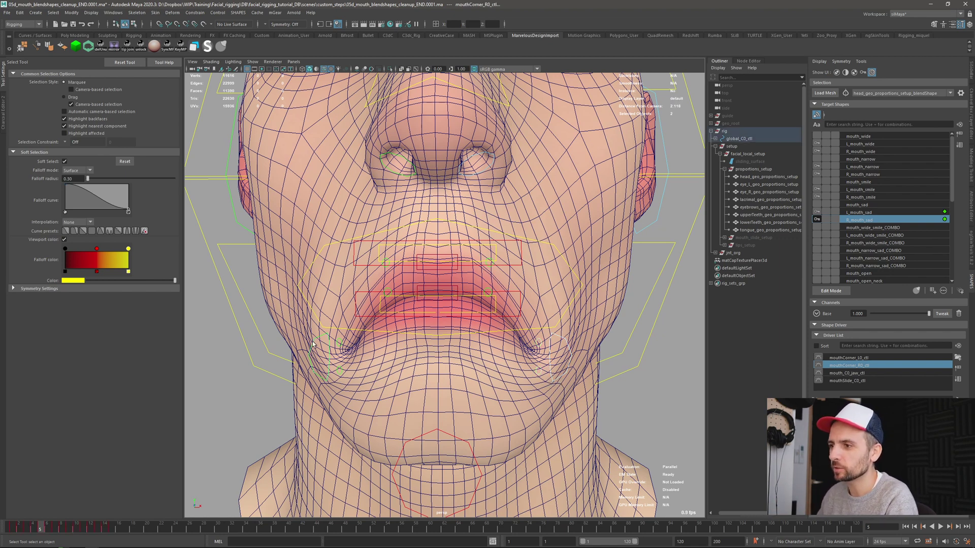
key("w")
left_click_drag(321, 330, 323, 248)
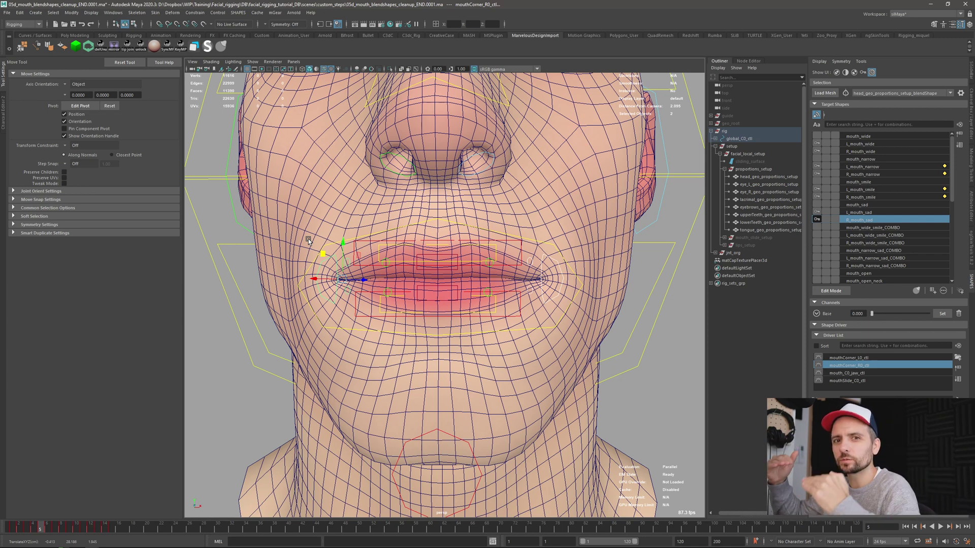
left_click_drag(337, 249, 350, 298)
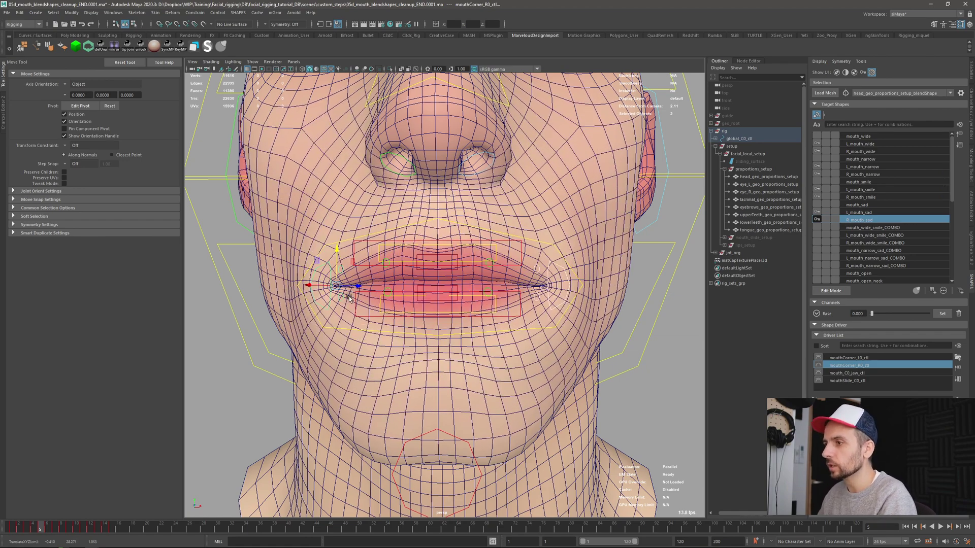
Step: Save the scene as a new incremental version and go to the wide smile pose at frame 6
key("ctrl+alt+s")
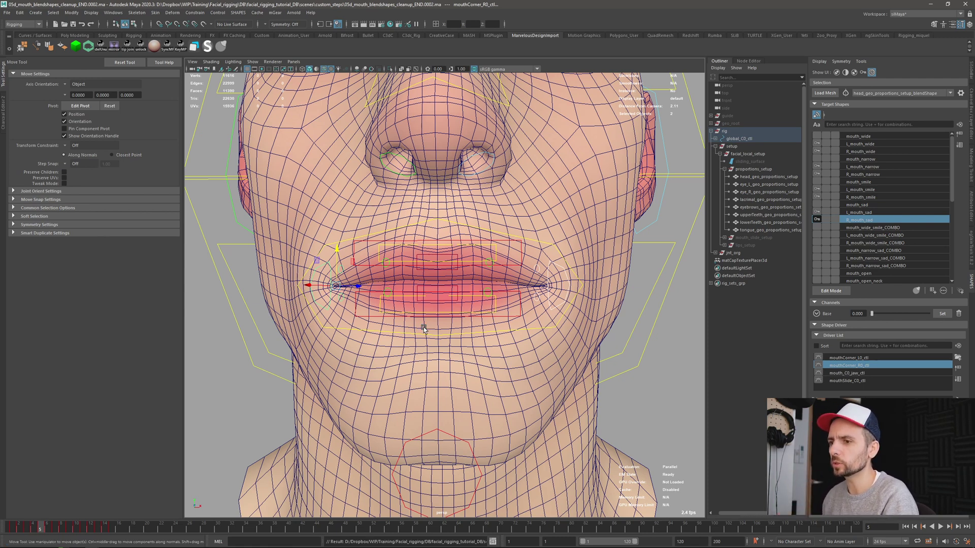
key("period")
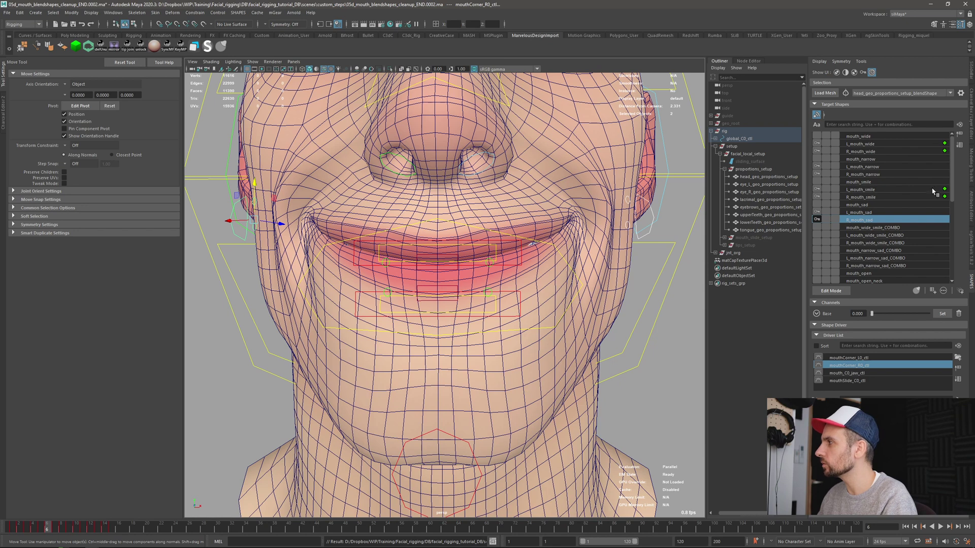
Step: Create the L_mouth_wide_smile_COMBO combo shape from L_mouth_wide and L_mouth_smile
left_click(815, 325)
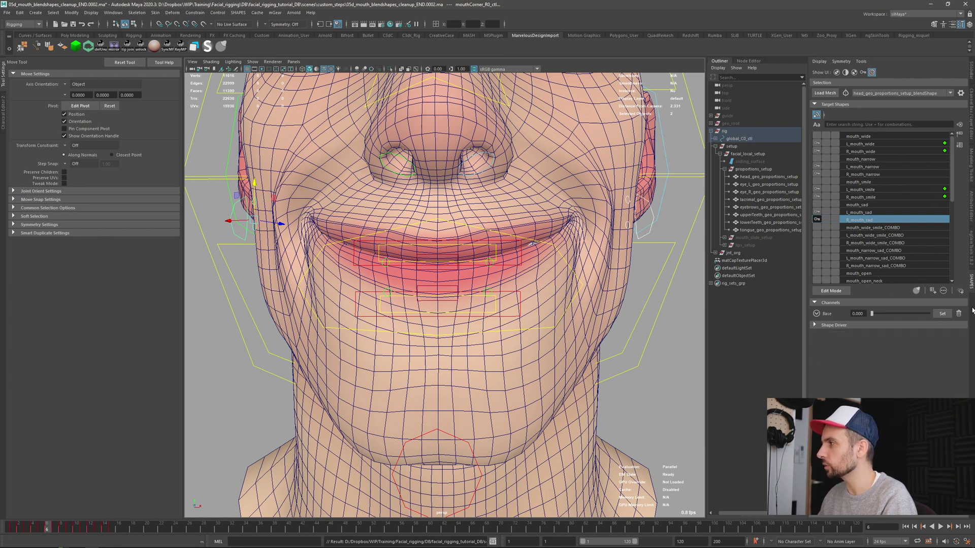
left_click(626, 320)
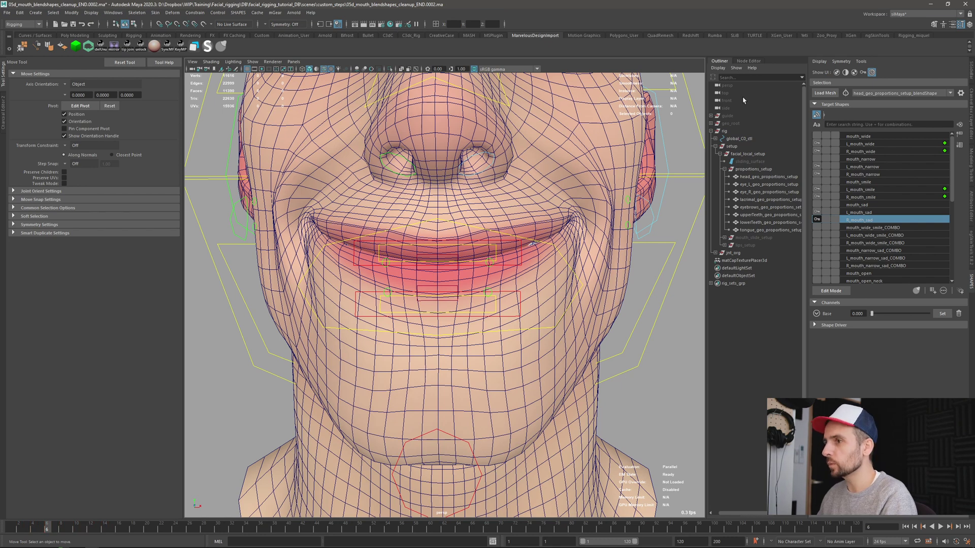
left_click(877, 145)
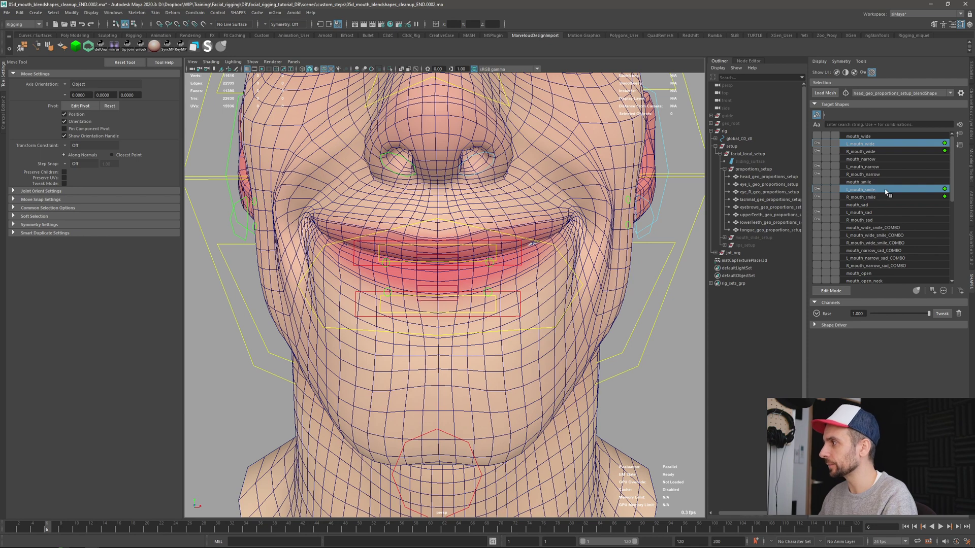
left_click(890, 236, "ctrl")
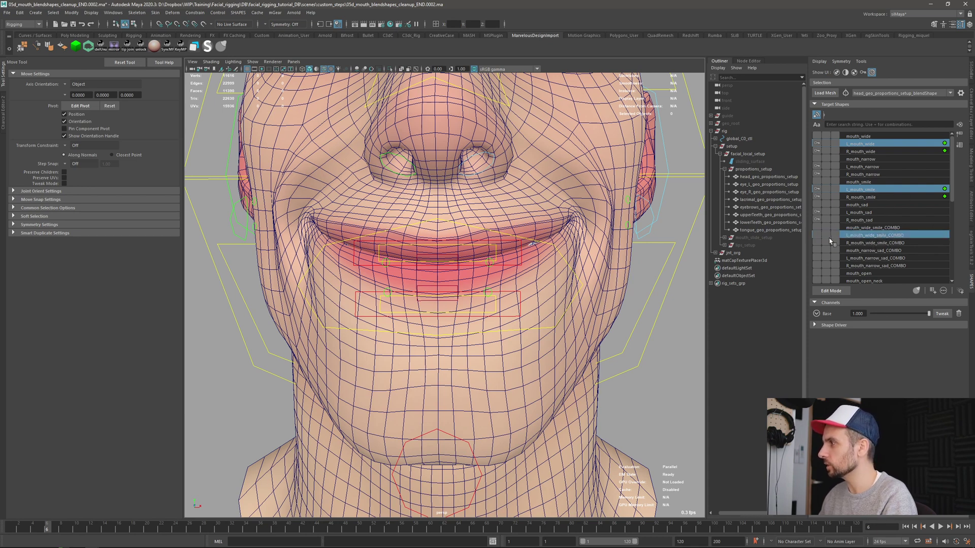
left_click(828, 239)
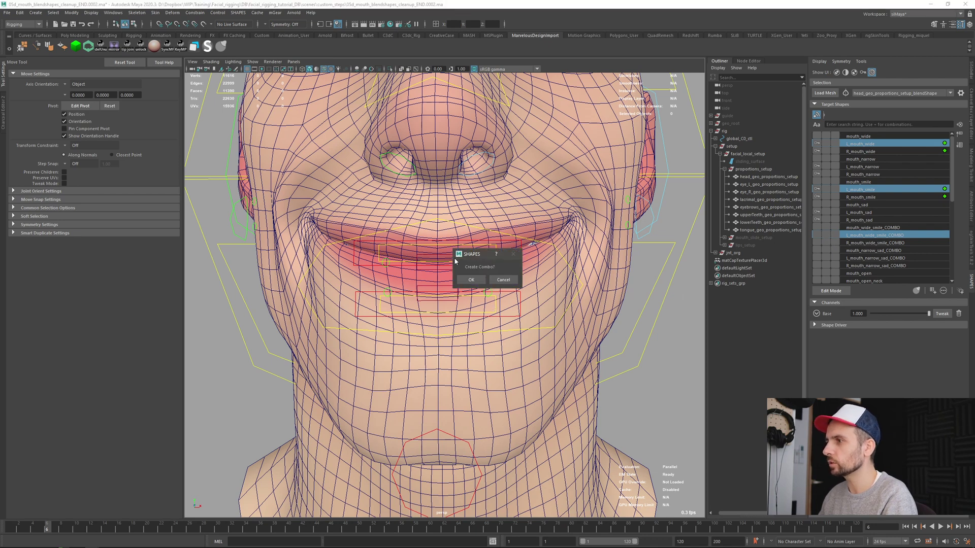
left_click(471, 280)
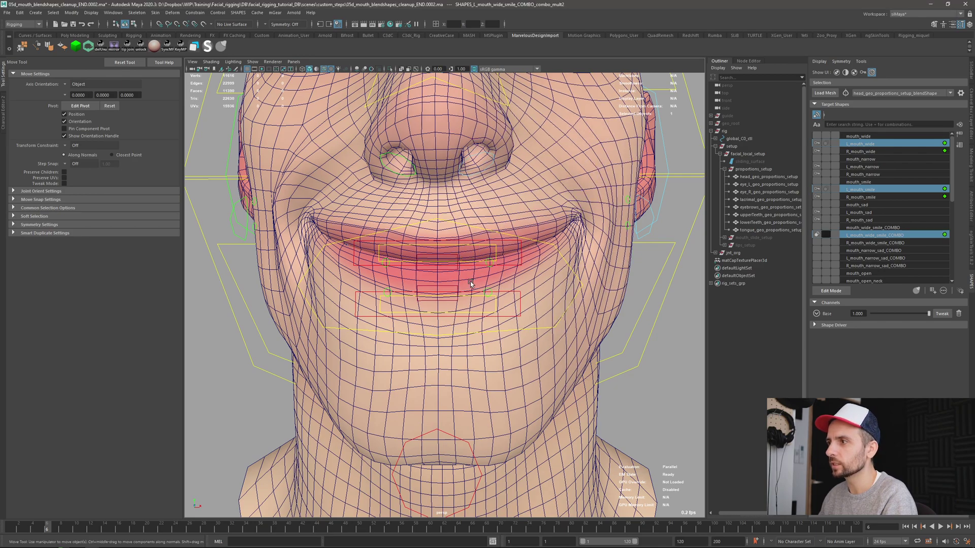
Step: Create the R_mouth_wide_smile_COMBO combo shape from R_mouth_wide and R_mouth_smile
mouse_move(625, 259)
left_mouse_down("alt")
mouse_move(595, 260)
mouse_move(621, 257)
left_mouse_up("alt")
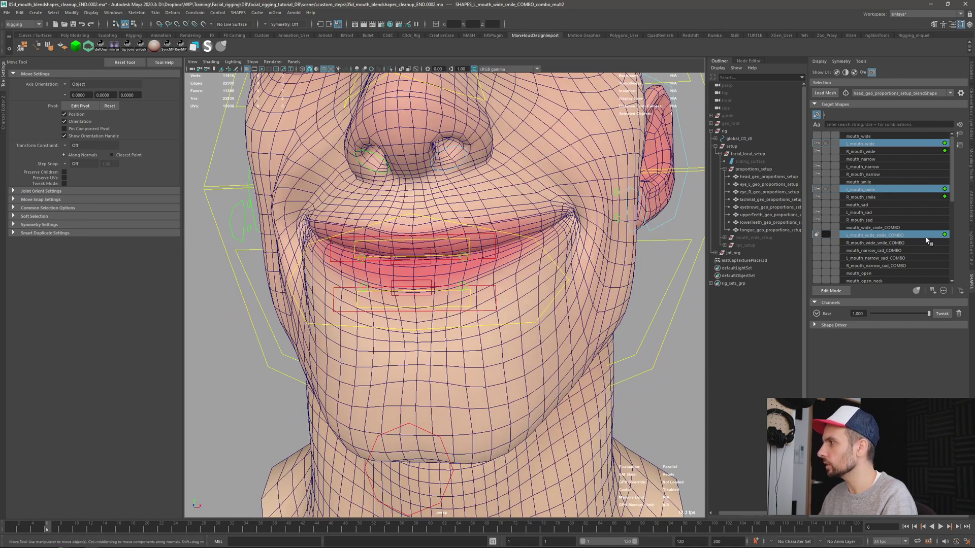
left_click(894, 152)
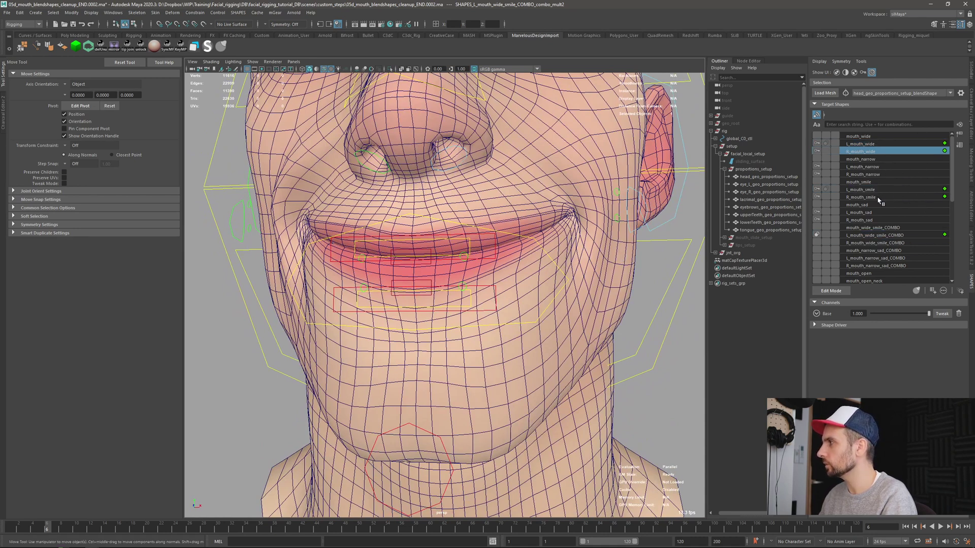
left_click(882, 198, "ctrl")
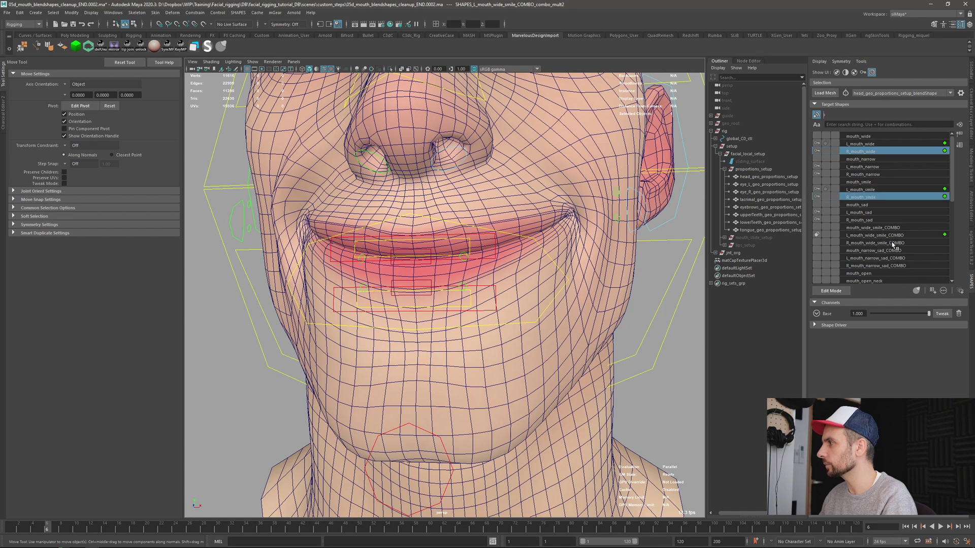
left_click(893, 243, "ctrl")
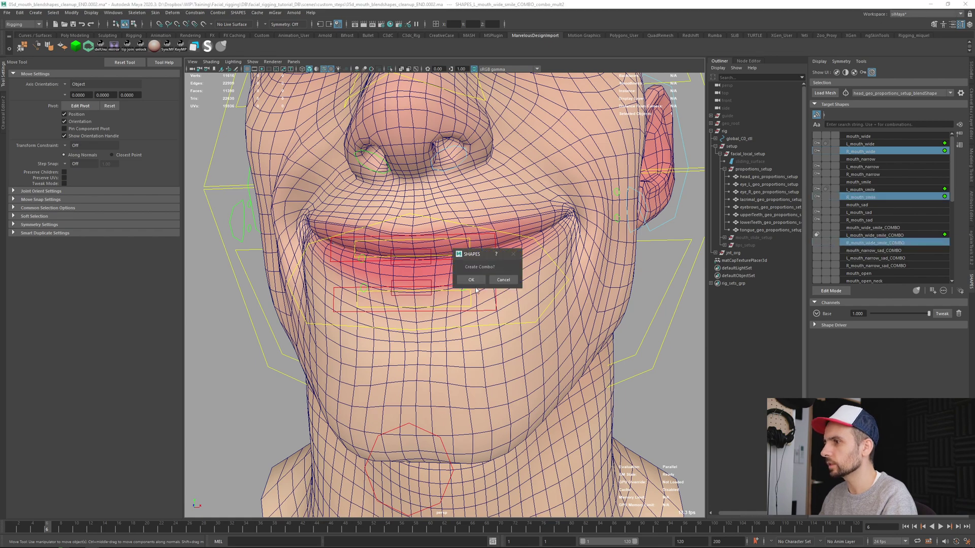
left_click(472, 280)
Step: Test the wide smile combo on the shaded head, without wireframe, by moving mouthCorner_L0_ctl
scroll(504, 274, "down", 5)
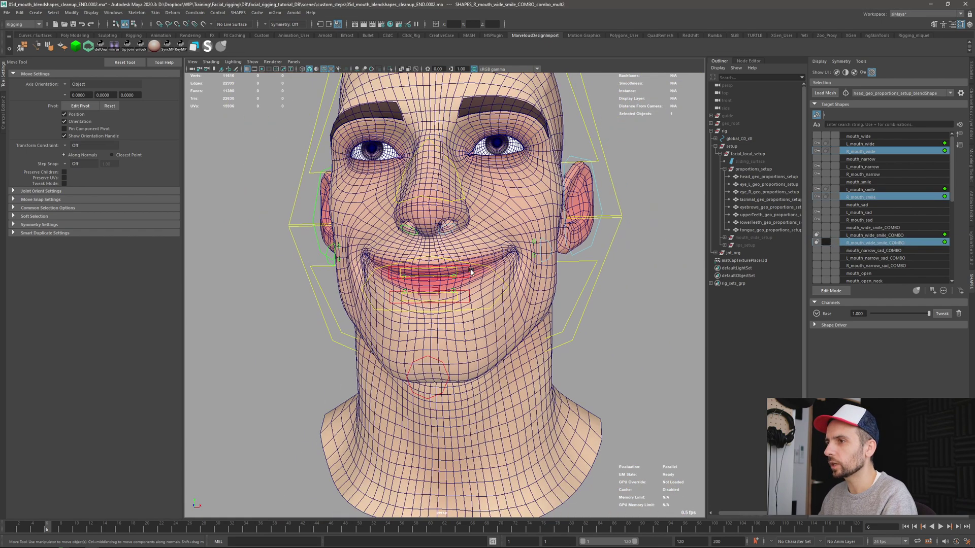
mouse_move(408, 311)
left_mouse_down("alt")
mouse_move(528, 305)
mouse_move(426, 303)
left_mouse_up("alt")
key("alt+5")
mouse_move(605, 259)
left_mouse_down("alt")
mouse_move(593, 302)
mouse_move(606, 305)
mouse_move(589, 303)
mouse_move(551, 268)
mouse_move(565, 241)
mouse_move(555, 279)
mouse_move(556, 235)
mouse_move(546, 239)
left_mouse_up("alt")
left_click(548, 268)
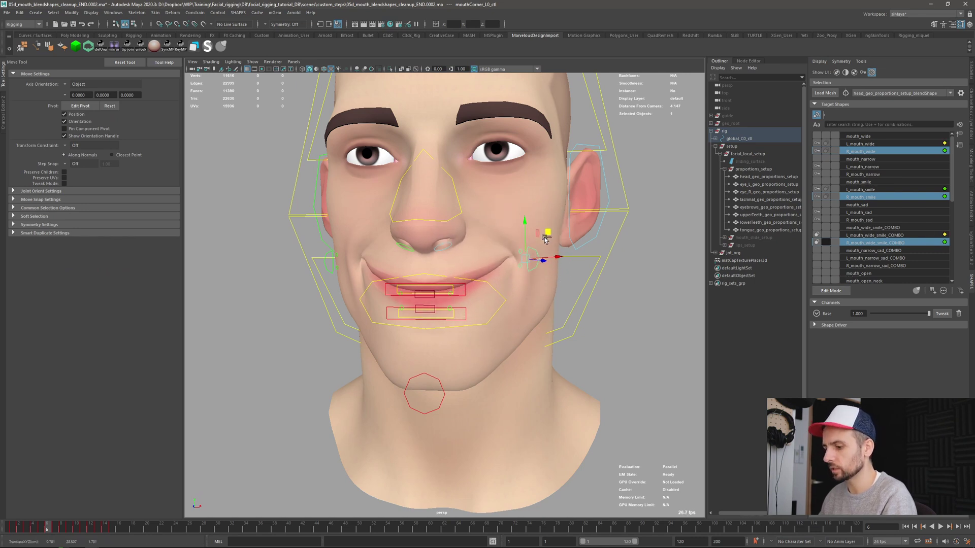
Step: Go to the narrow sad pose at frame 7 and create the L_mouth_narrow_sad_COMBO combo from L_mouth_narrow and L_mouth_sad
key("period")
middle_click_drag(544, 278, 532, 264, "alt")
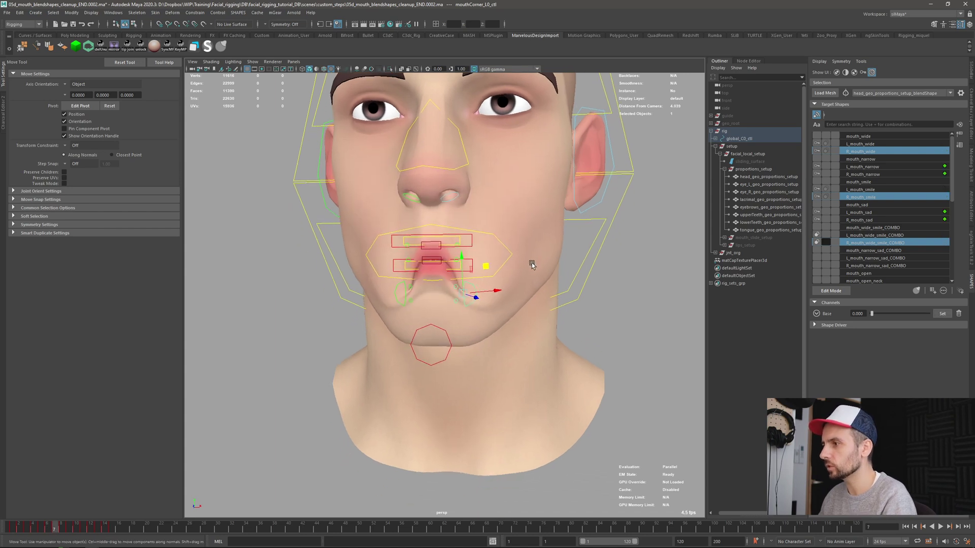
left_click(872, 167)
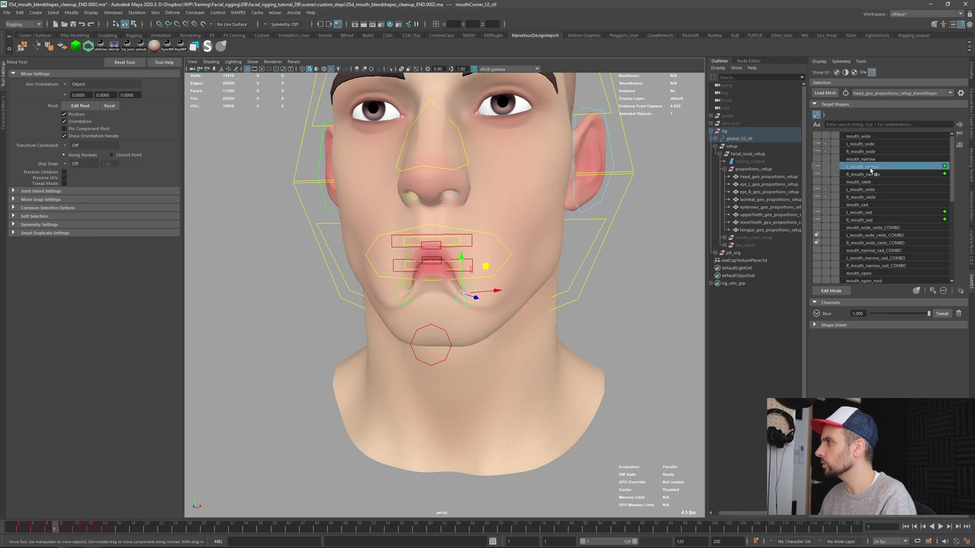
left_click(872, 213, "ctrl")
left_click(897, 258, "ctrl")
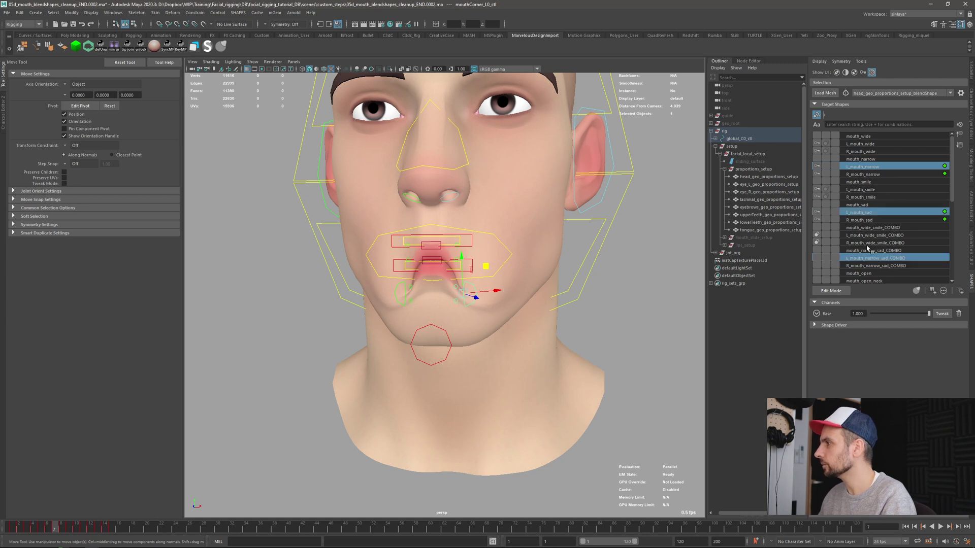
left_click(824, 260)
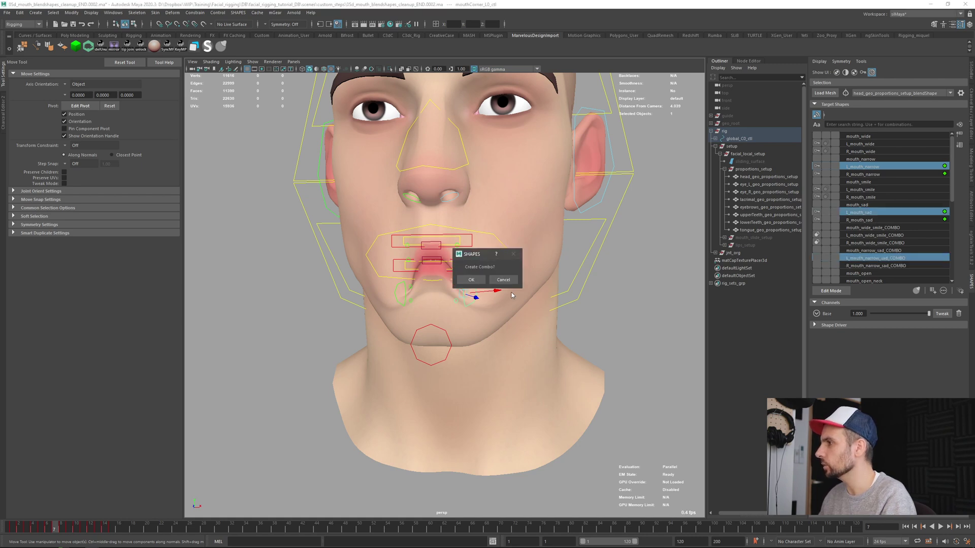
left_click(472, 282)
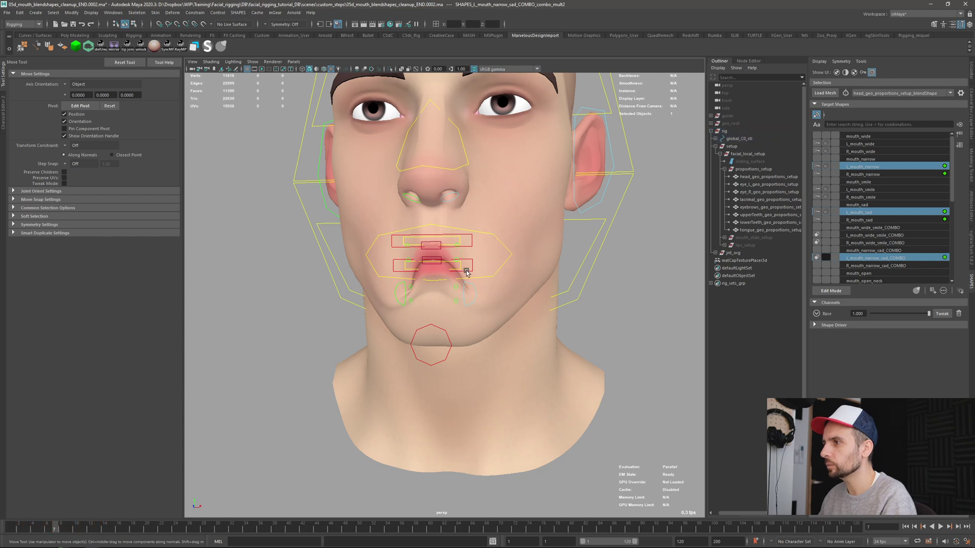
Step: Create the R_mouth_narrow_sad_COMBO combo shape from R_mouth_narrow and R_mouth_sad
left_click(867, 175)
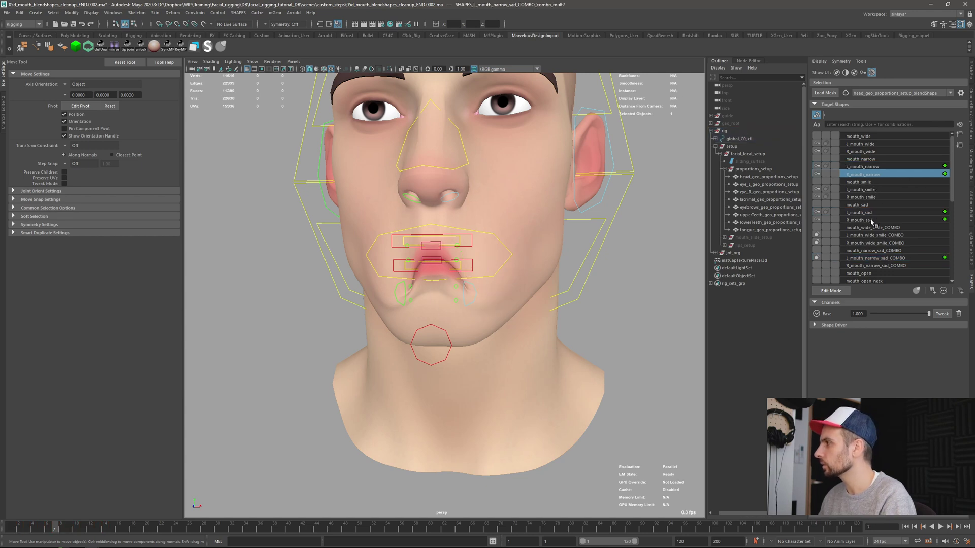
left_click(828, 267)
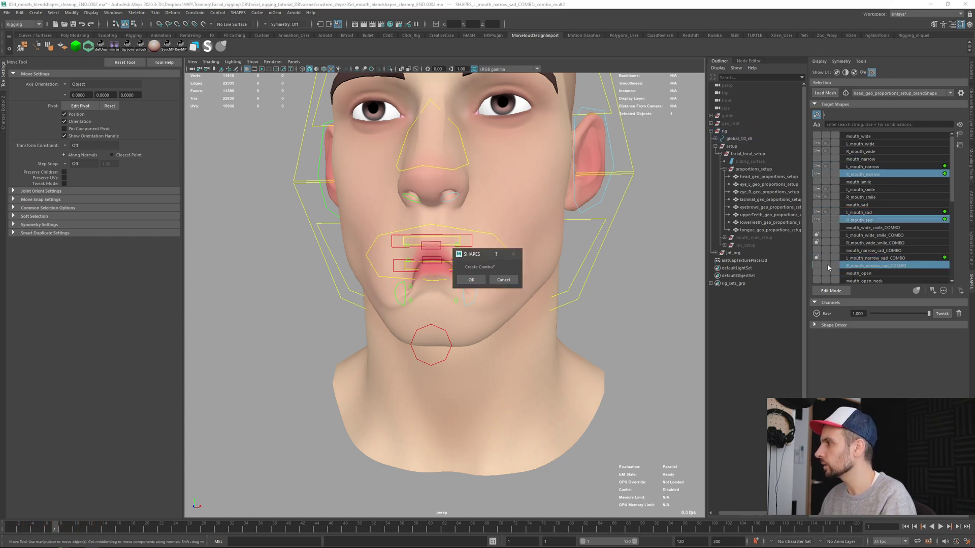
left_click(472, 280)
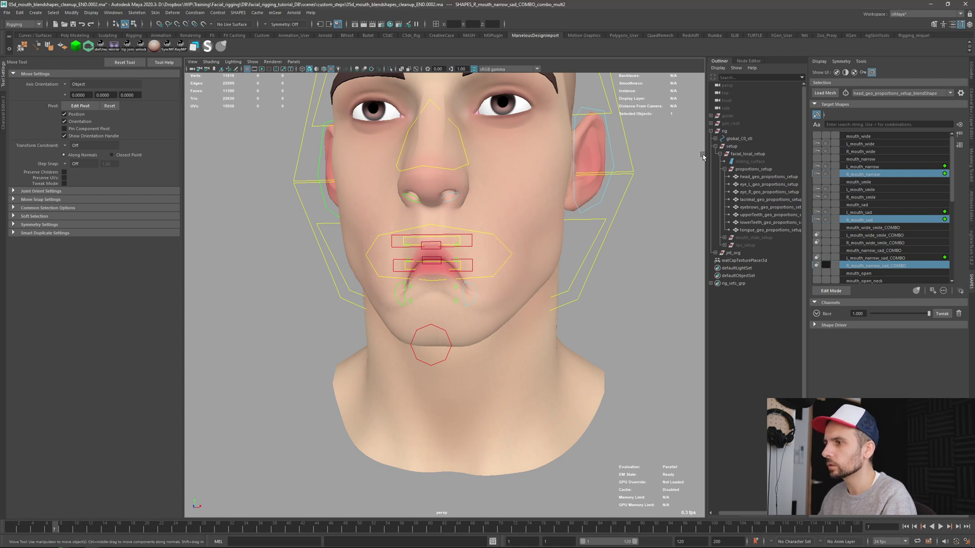
Step: Test the driven shapes and combos by moving mouthCorner_L0_ctl and mouthCorner_R0_ctl together around the mouth
scroll(513, 264, "up", 5)
key("q")
left_click(502, 281)
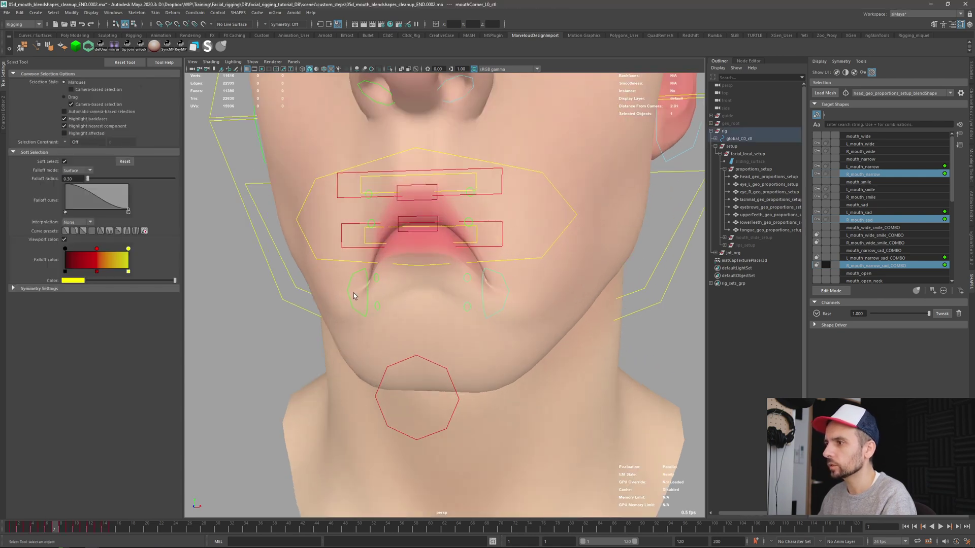
key("w")
left_click(360, 278, "shift")
left_click_drag(360, 278, 330, 218)
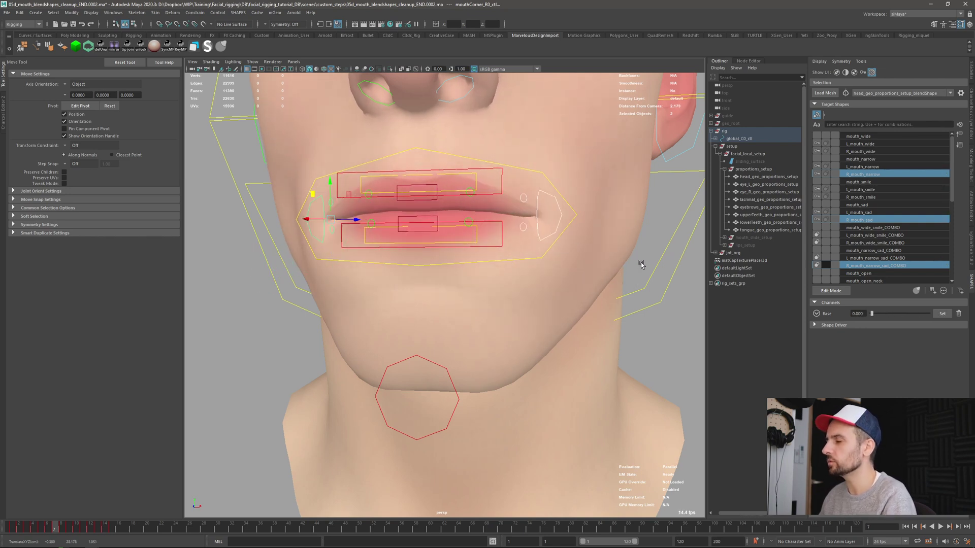
Step: Go to the open mouth pose at frame 8 and create a shape driver for mouth_open from mouth_C0_jaw_ctl
scroll(926, 223, "down", 6)
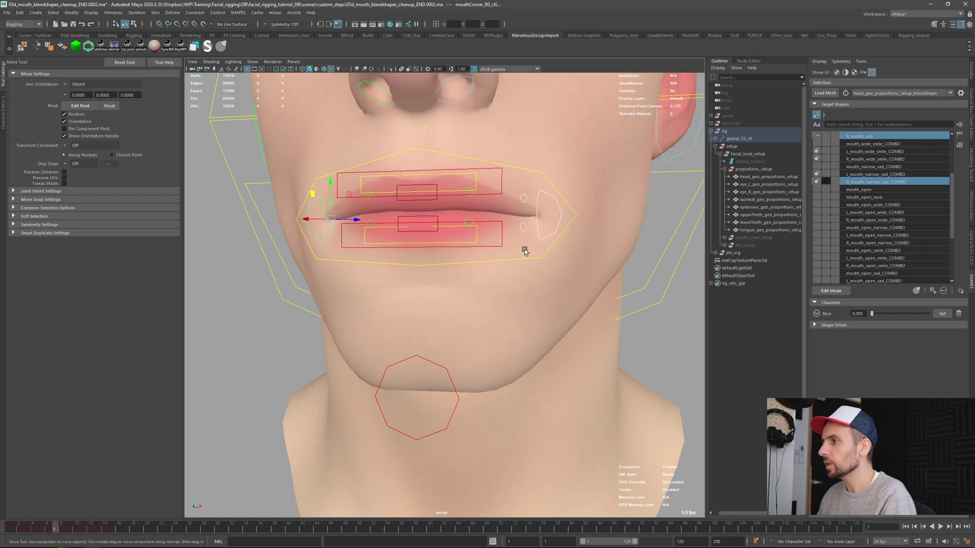
scroll(515, 244, "down", 5)
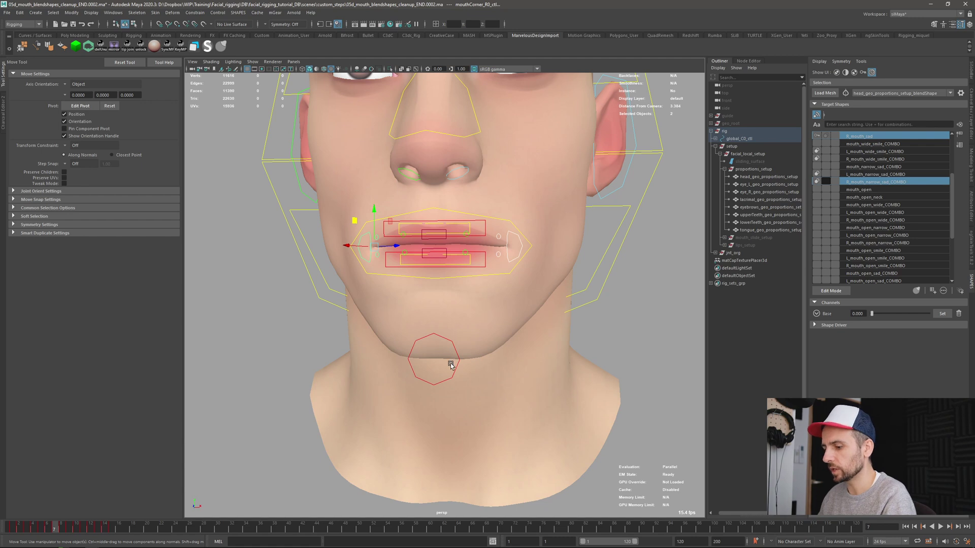
key("period")
left_click_drag(450, 365, 647, 387, "alt")
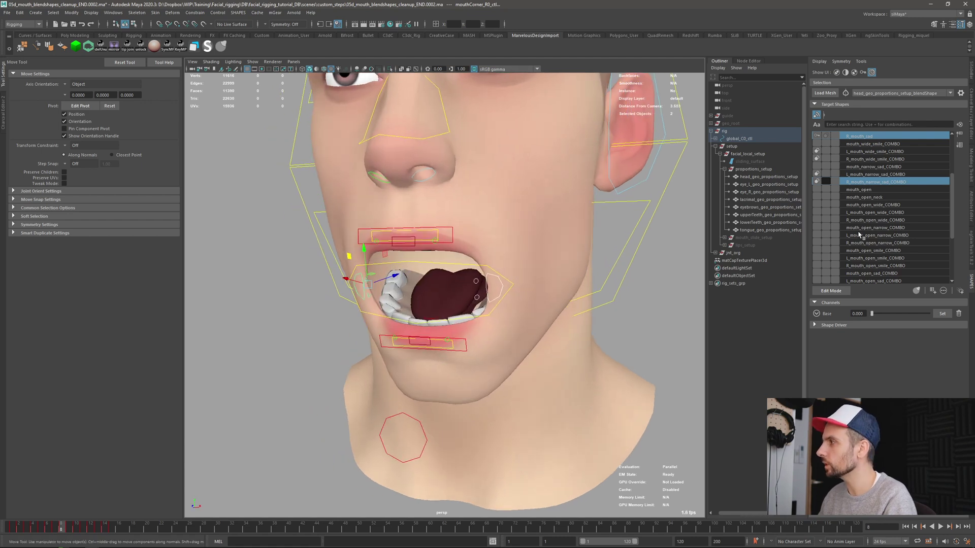
left_click(865, 190)
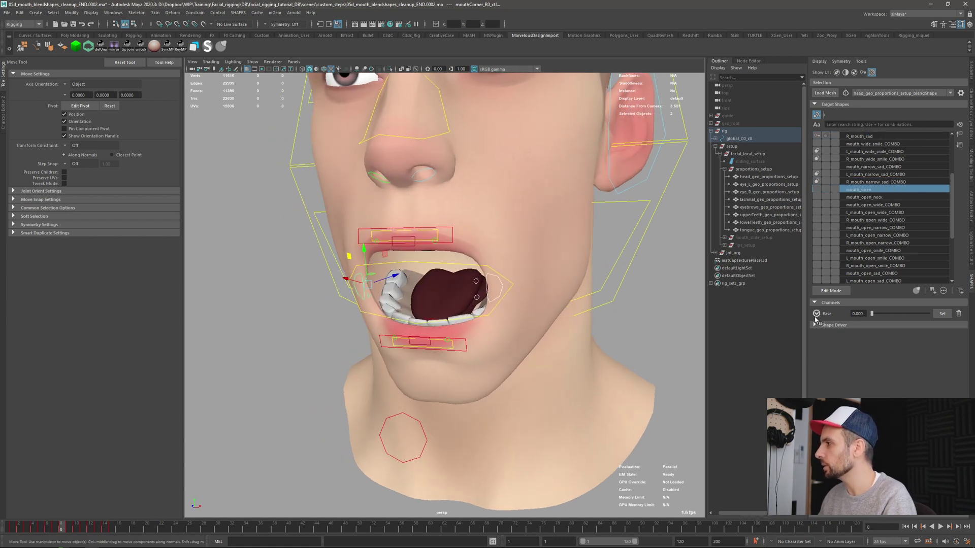
left_click(816, 325)
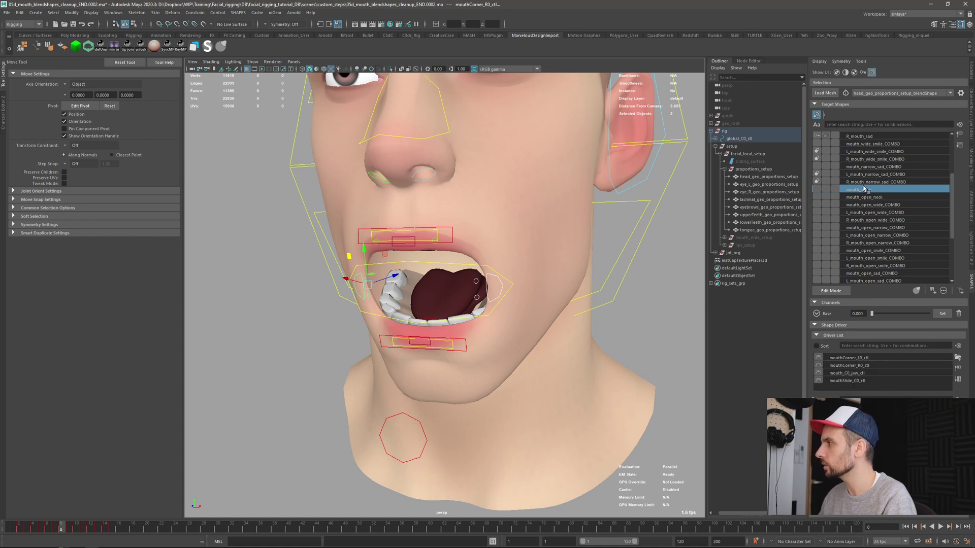
left_click(903, 373)
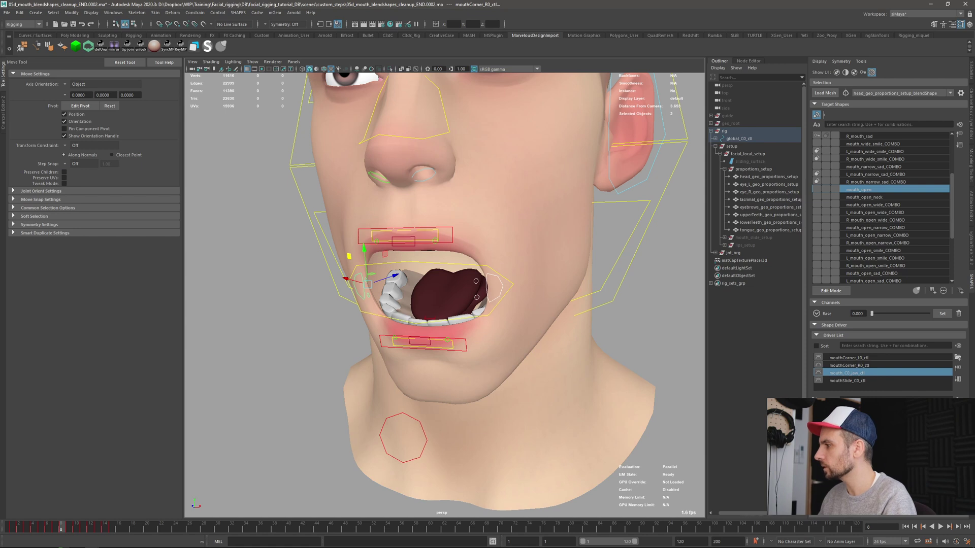
left_click(818, 190)
left_click(471, 280)
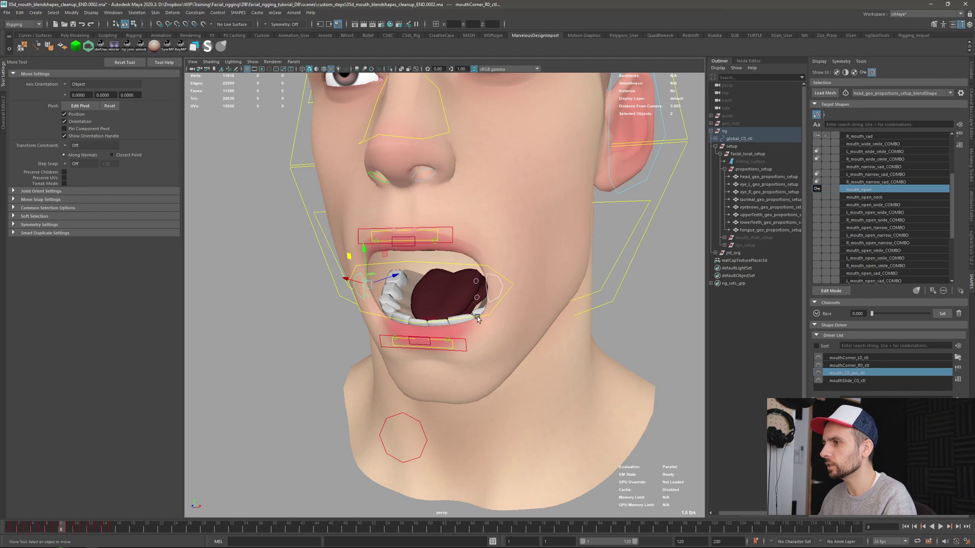
Step: Create a shape driver for mouth_open_neck from mouth_C0_jaw_ctl in the open mouth pose
left_click_drag(485, 371, 496, 371, "alt")
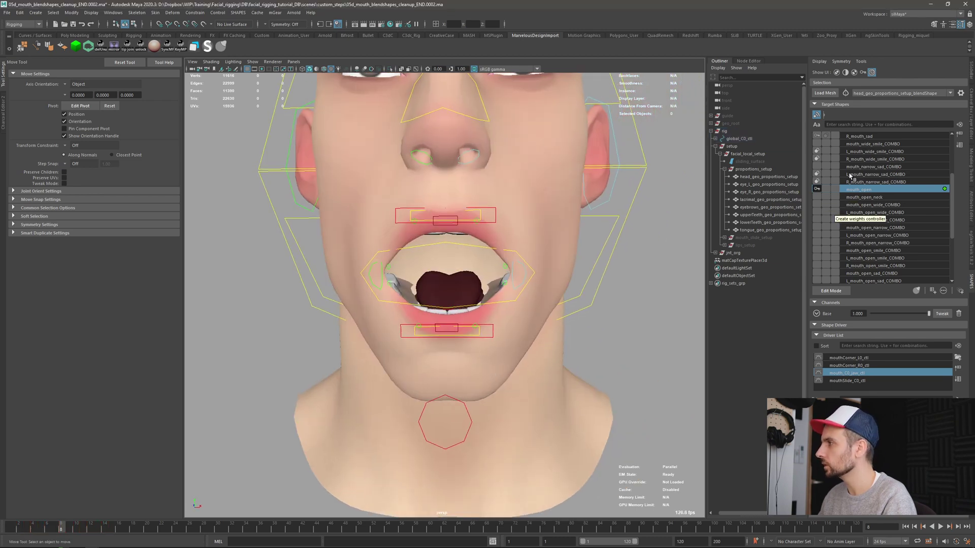
left_click(876, 198)
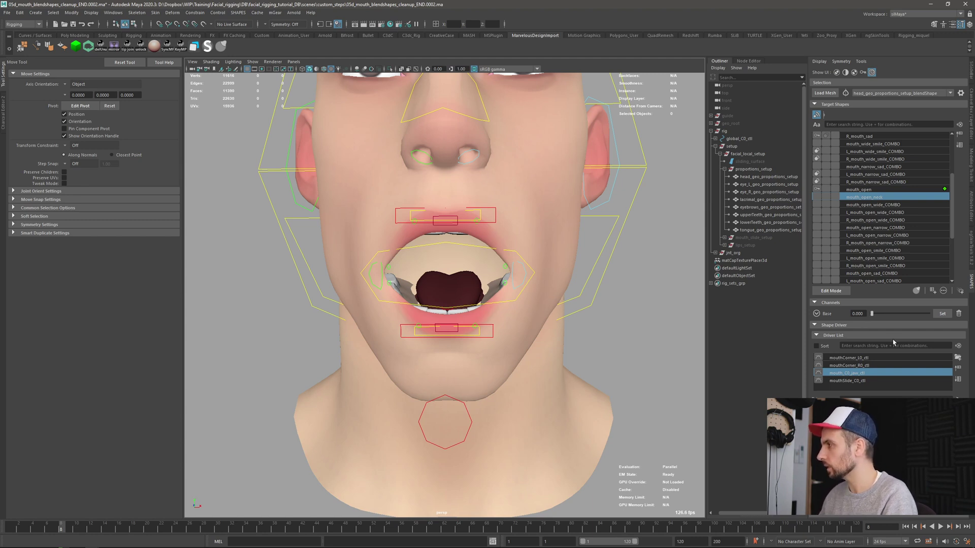
left_click(816, 202)
left_click(471, 280)
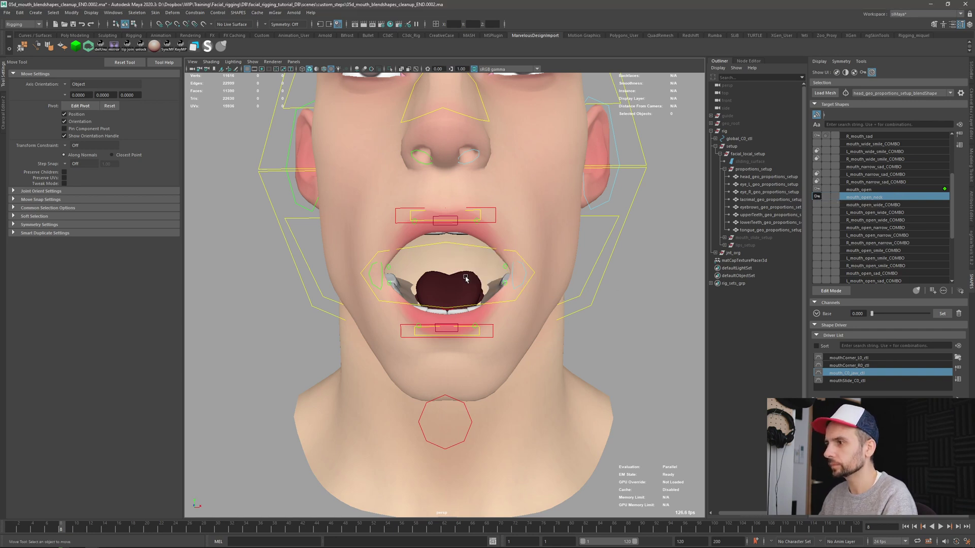
Step: Test the driven mouth opening from the side by moving mouth_C0_jaw_ctl, and undo the last move
left_click_drag(608, 273, 332, 369, "alt")
key("q")
left_click(331, 408)
key("w")
left_click_drag(452, 406, 431, 409, "alt")
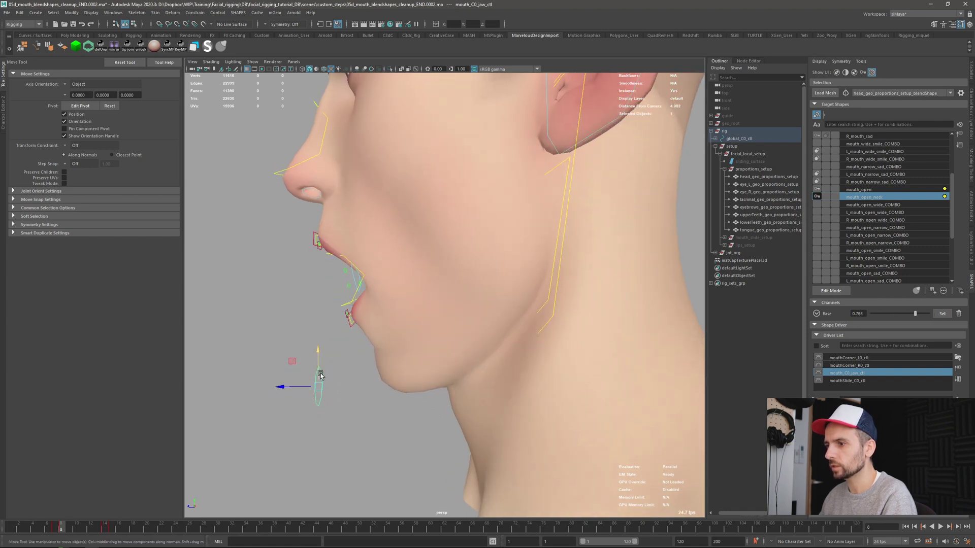
left_click_drag(319, 368, 447, 359)
key("ctrl+z")
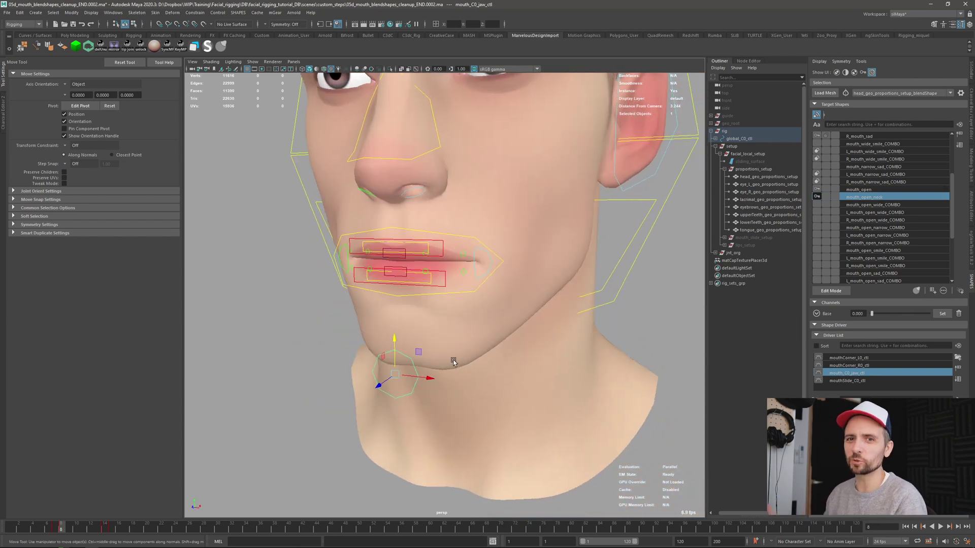
left_click_drag(453, 362, 483, 400, "alt")
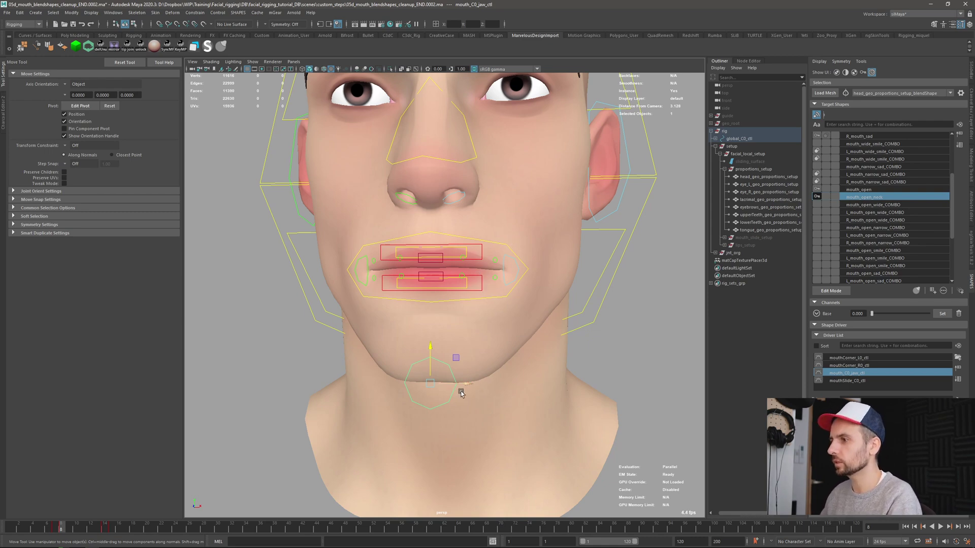
Step: Move mouth_C0_jaw_ctl partway down to check the partial mouth opening in profile, and undo the move
left_click_drag(459, 391, 460, 381, "alt")
left_click_drag(521, 359, 381, 371, "alt")
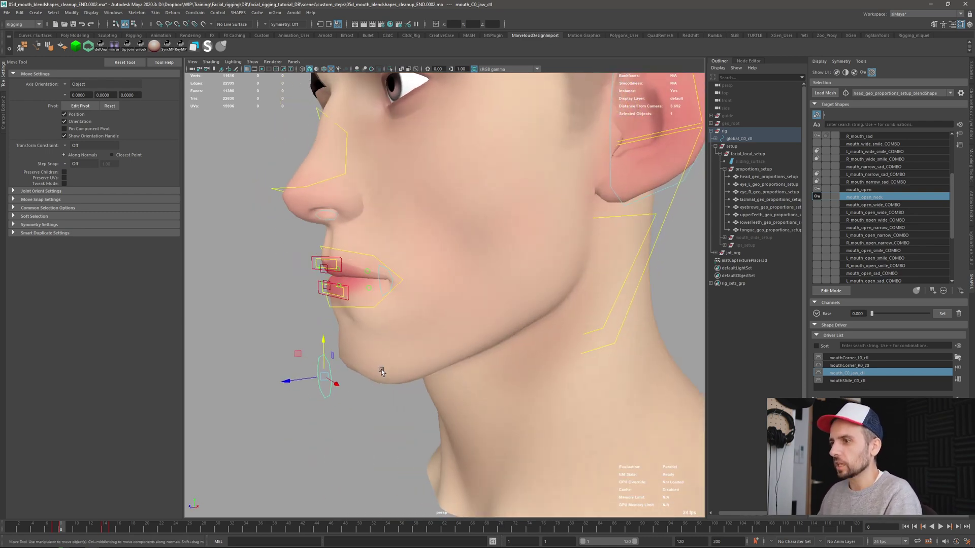
left_click_drag(320, 344, 325, 383)
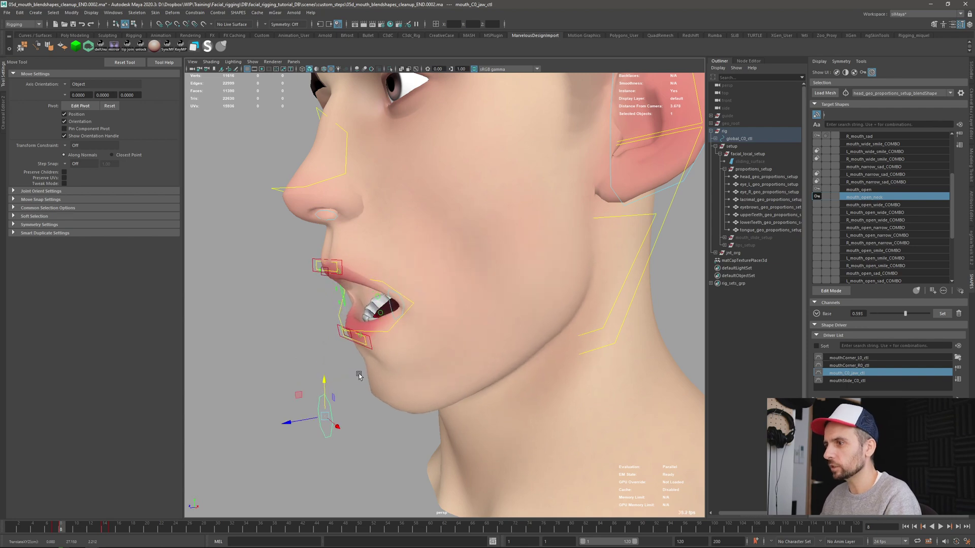
scroll(396, 371, "down", 3)
left_click_drag(437, 371, 518, 343, "alt")
key("ctrl+z")
Step: Go to the open wide mouth pose at frame 9 and view the whole head in three-quarter view
scroll(521, 346, "down", 3)
scroll(516, 339, "up", 3)
middle_click_drag(451, 276, 458, 302, "alt")
left_click_drag(457, 301, 566, 337, "alt")
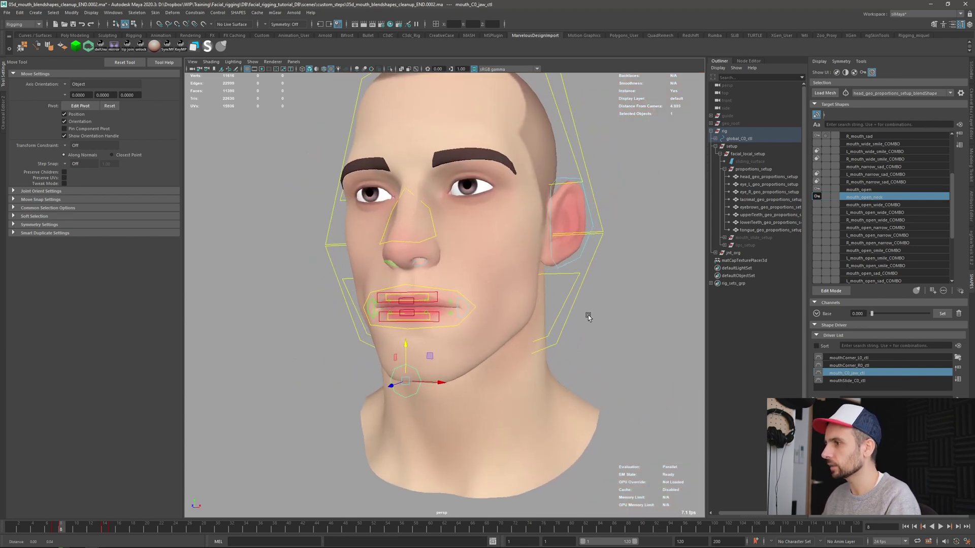
middle_click_drag(465, 391, 462, 399)
left_click_drag(471, 376, 521, 388, "alt")
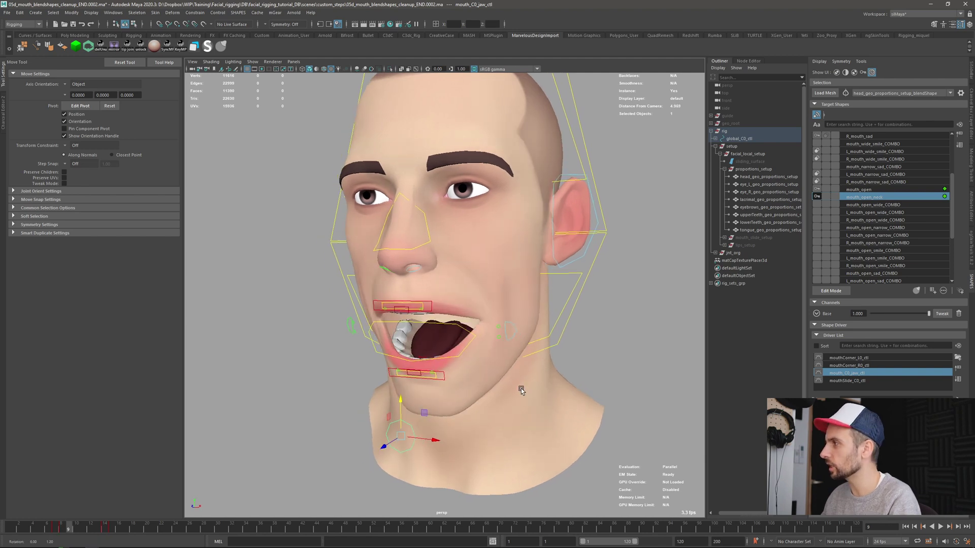
left_click_drag(600, 310, 655, 315, "alt")
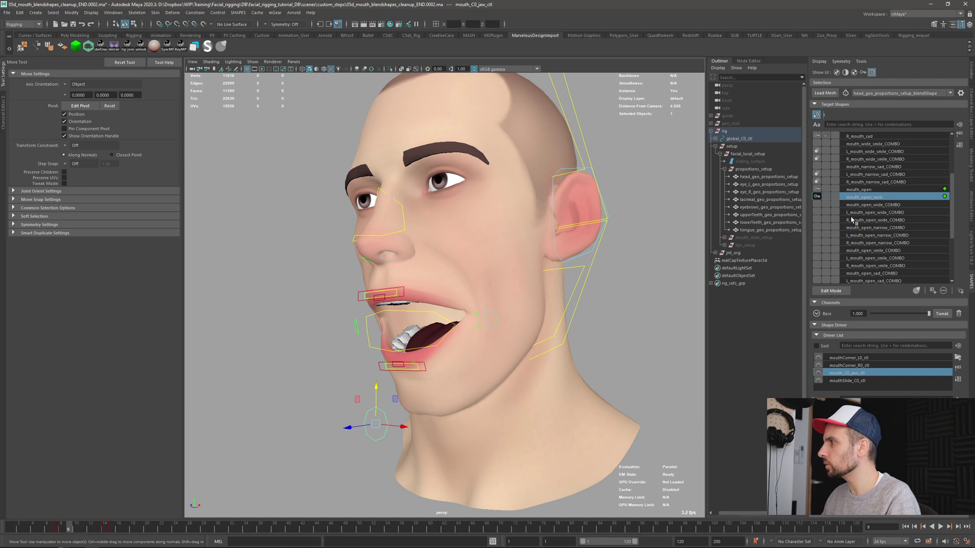
Step: Collapse the shape driver section and enlarge the target shapes list so the open mouth combos can be reached
scroll(908, 235, "up", 4)
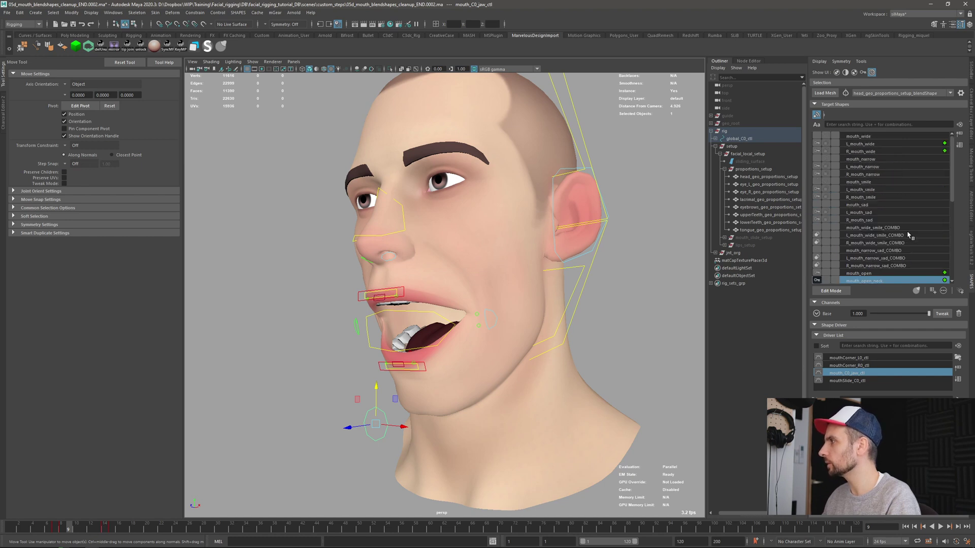
left_click(813, 325)
left_click(960, 148)
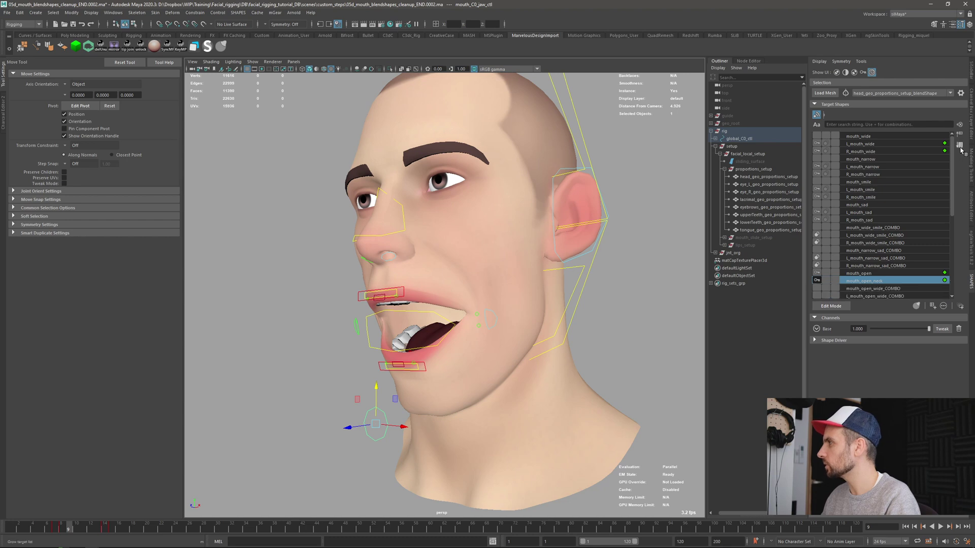
left_click(961, 147)
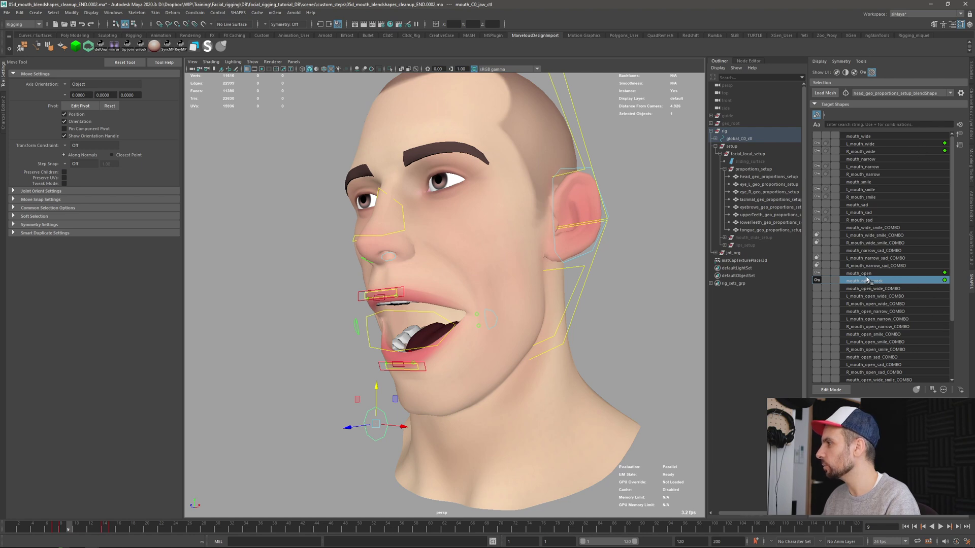
Step: Create the combo for L_mouth_open_wide_COMBO from L_mouth_wide and mouth_open
left_click(866, 274)
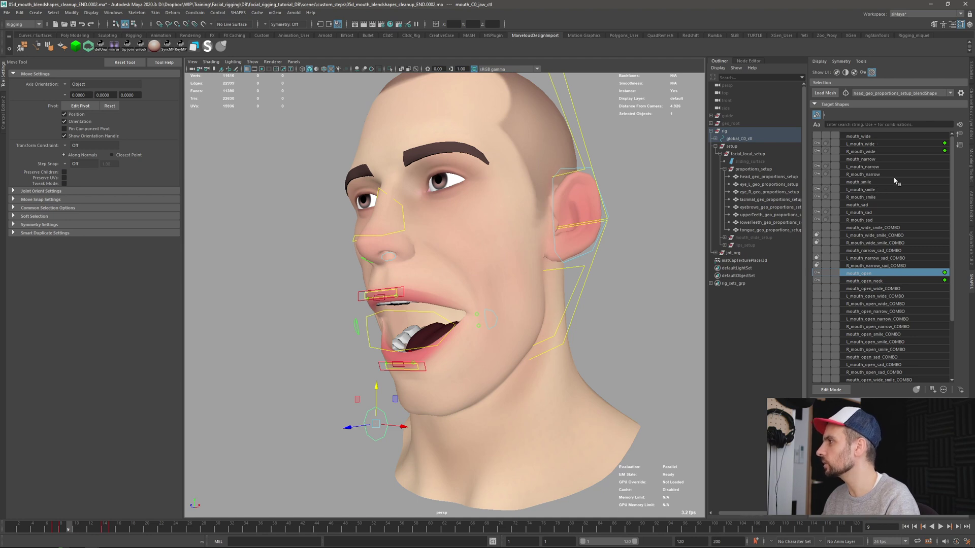
left_click(867, 144)
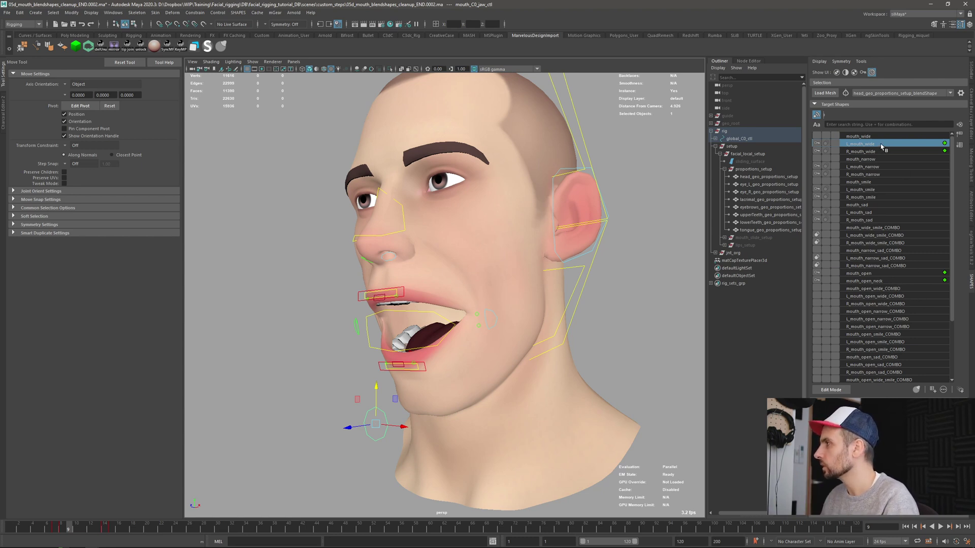
left_click(873, 275, "ctrl")
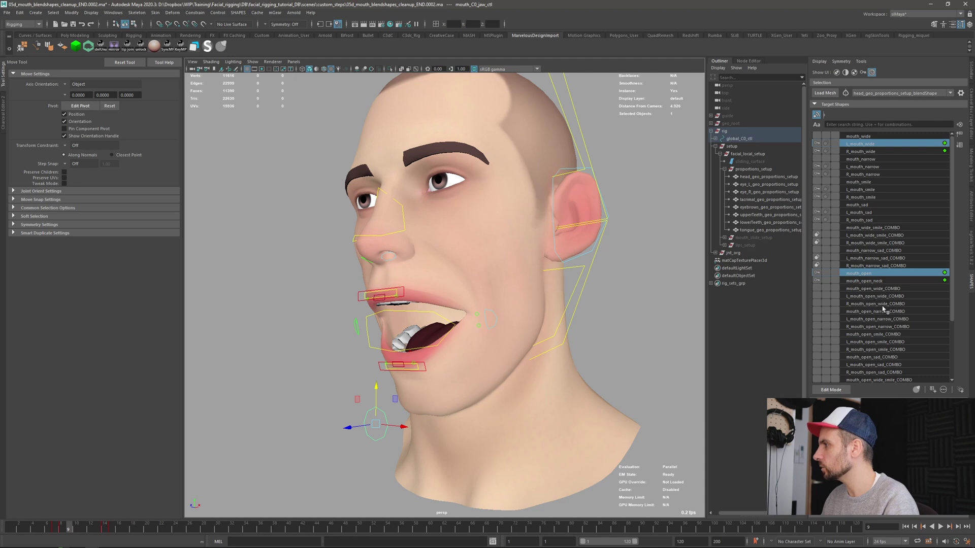
left_click(872, 297, "ctrl")
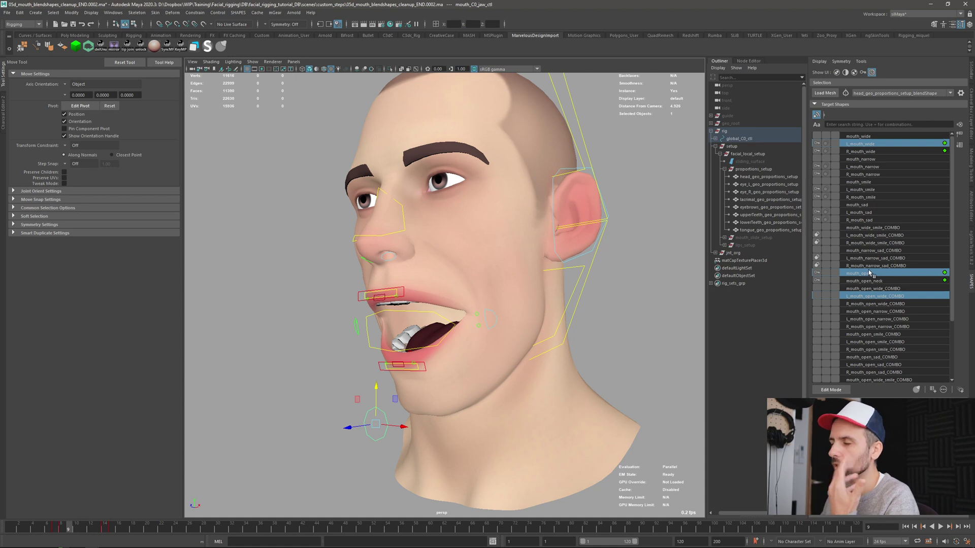
left_click(826, 299)
left_click(464, 281)
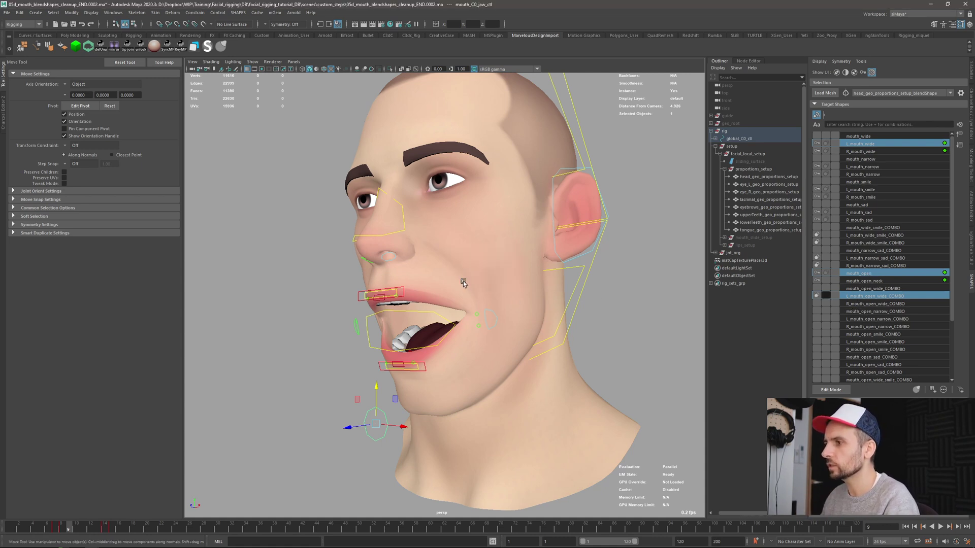
Step: Create the combo for R_mouth_open_wide_COMBO from R_mouth_wide and mouth_open
left_click(860, 152)
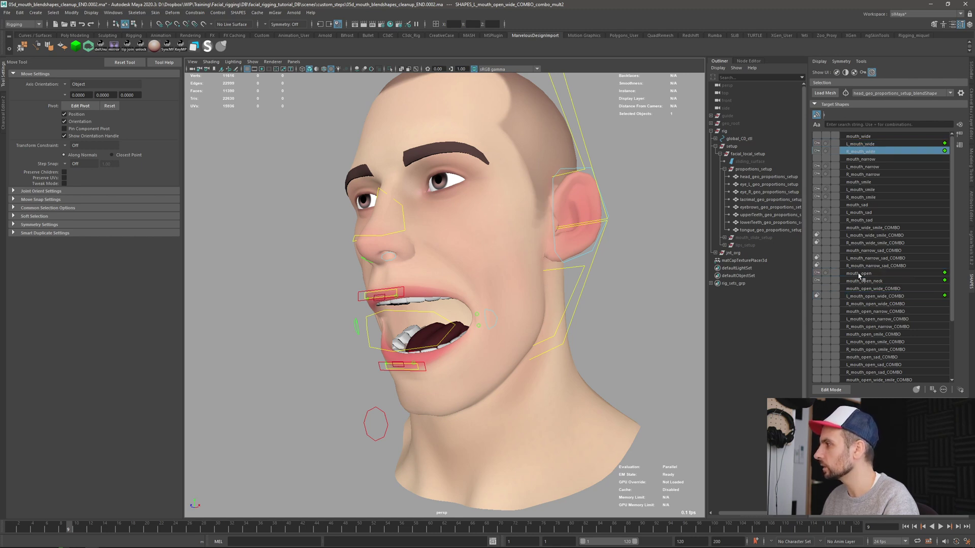
left_click(858, 305, "ctrl")
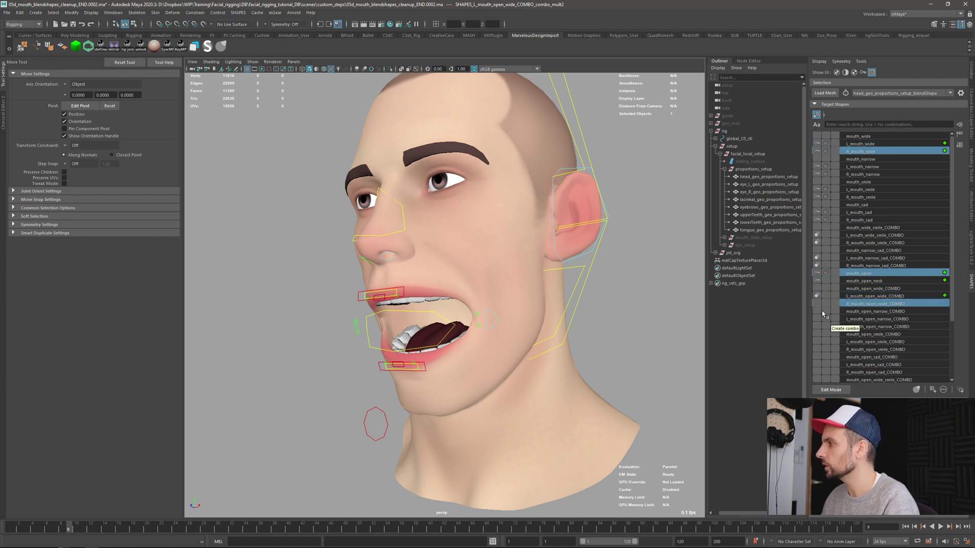
left_click(470, 281)
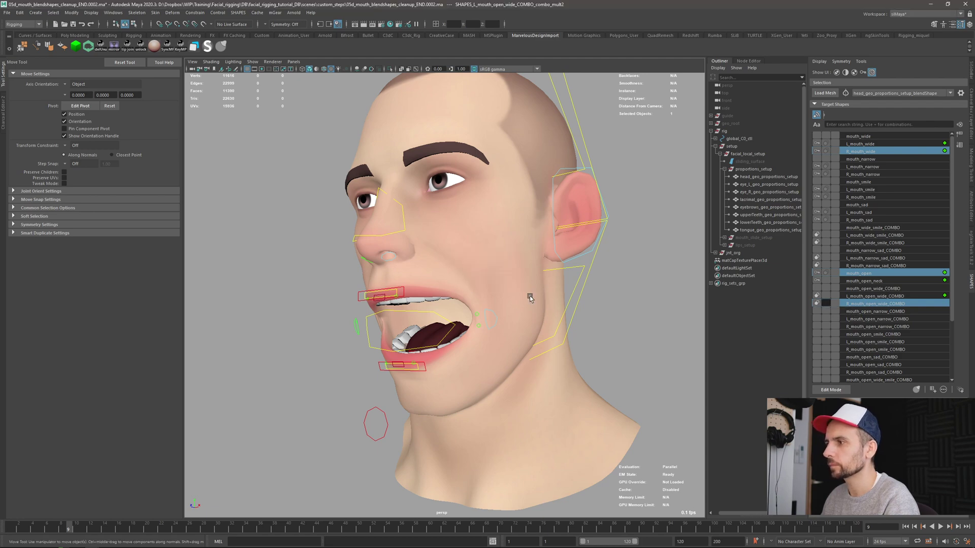
Step: Select mouthCorner_L0_ctl and go to the open narrow mouth pose at frame 10
left_click_drag(511, 335, 487, 312, "alt")
left_click(467, 316)
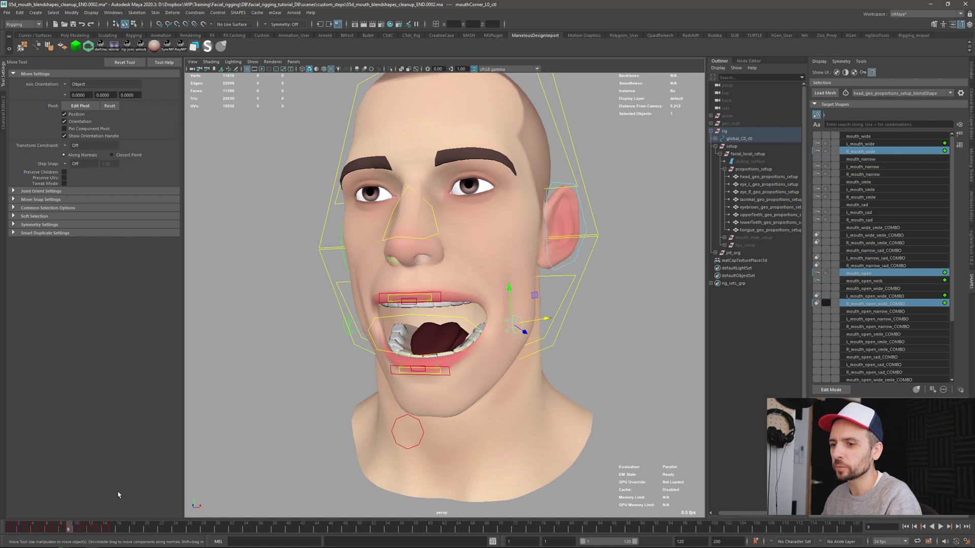
left_click(76, 528)
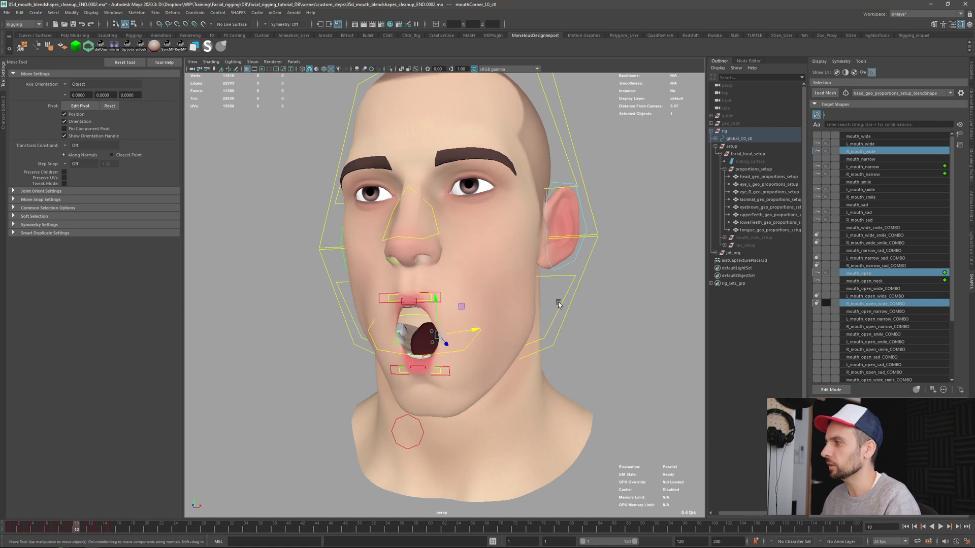
left_click_drag(560, 305, 532, 327, "alt")
middle_click_drag(532, 327, 520, 290, "alt")
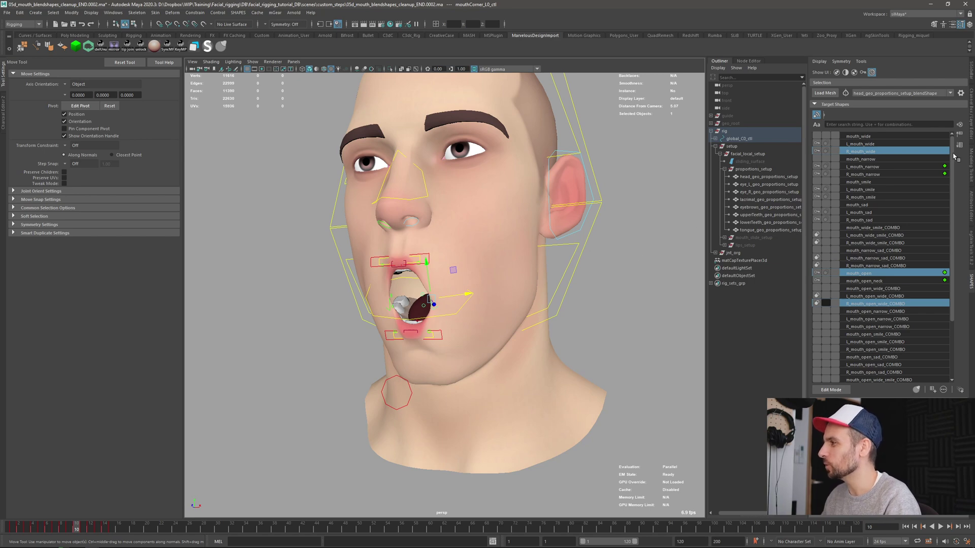
left_click(896, 167)
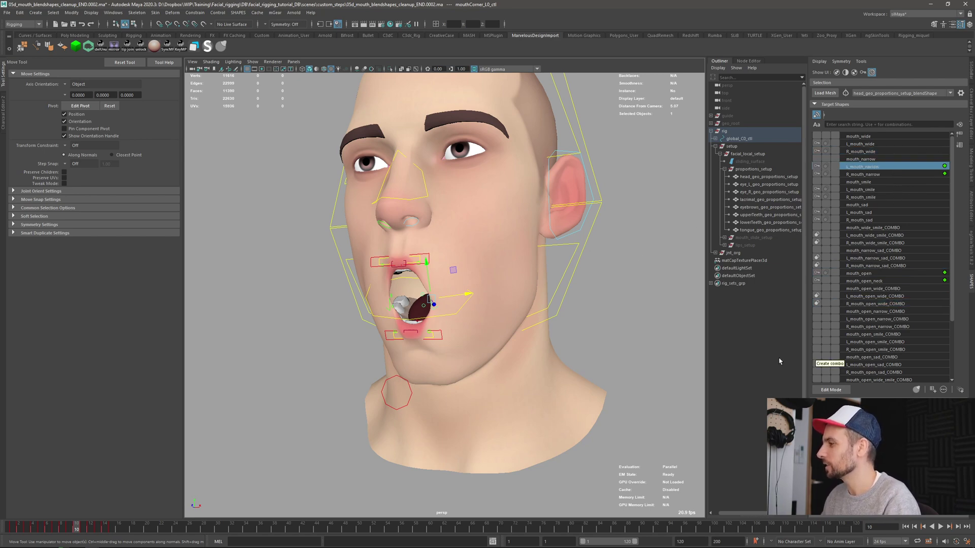
mouse_move(645, 374)
left_mouse_down("alt")
mouse_move(656, 377)
mouse_move(650, 358)
left_mouse_up("alt")
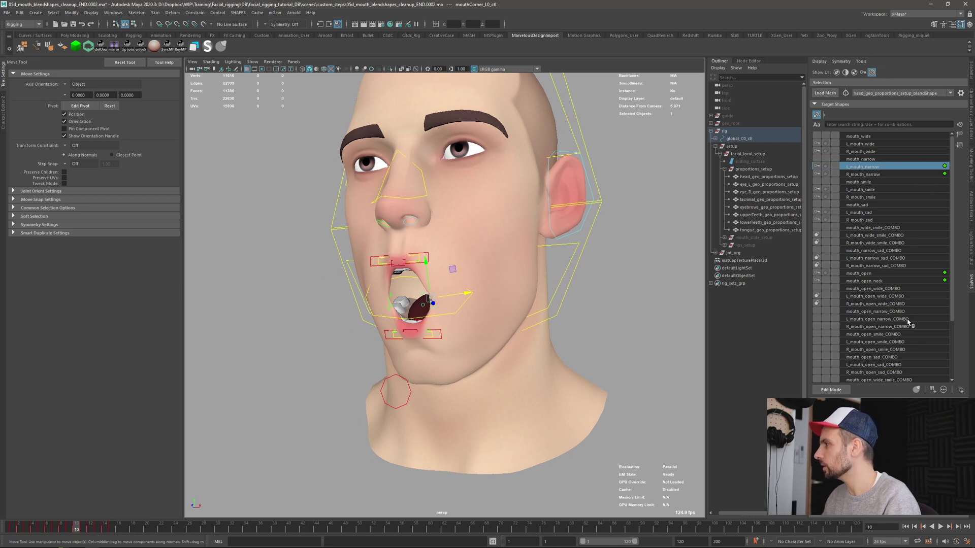
left_click(873, 274, "ctrl")
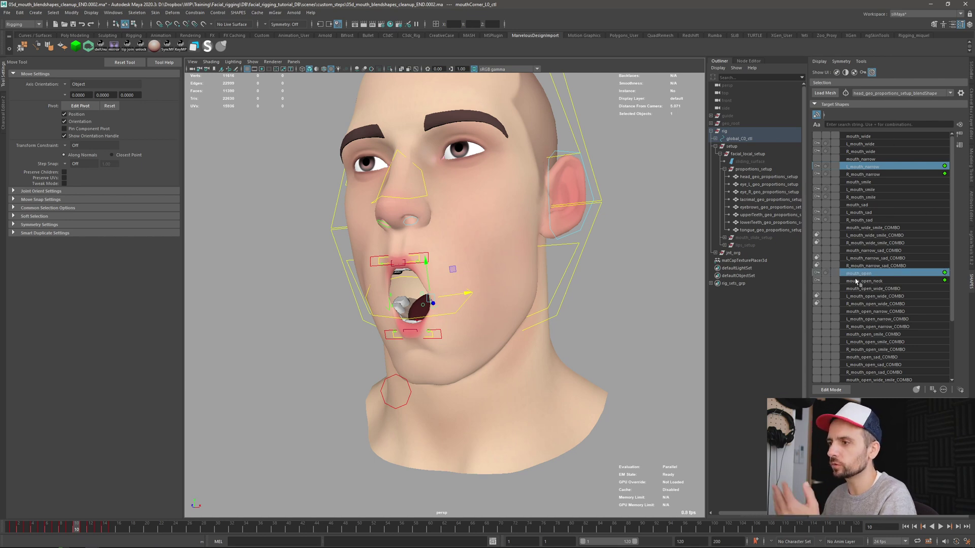
left_click(905, 313, "ctrl")
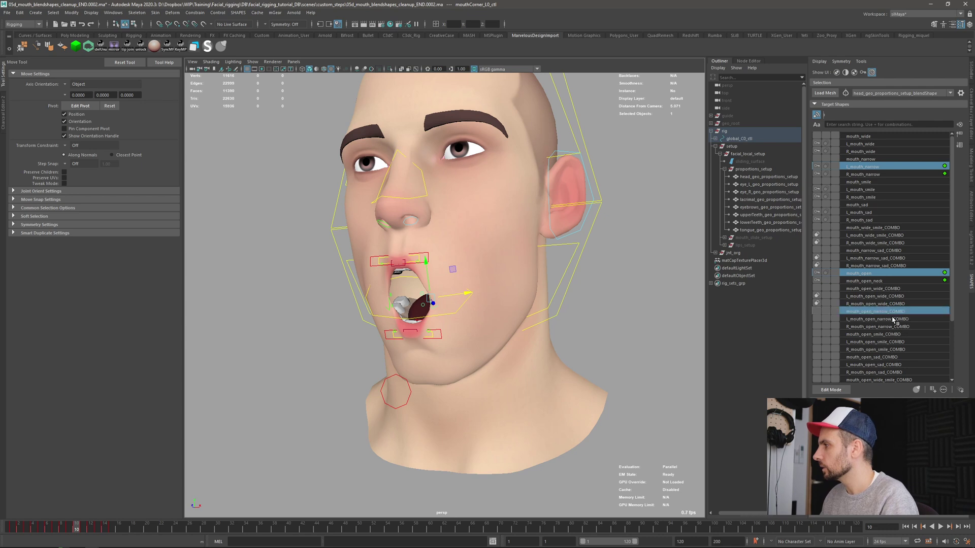
left_click(898, 312)
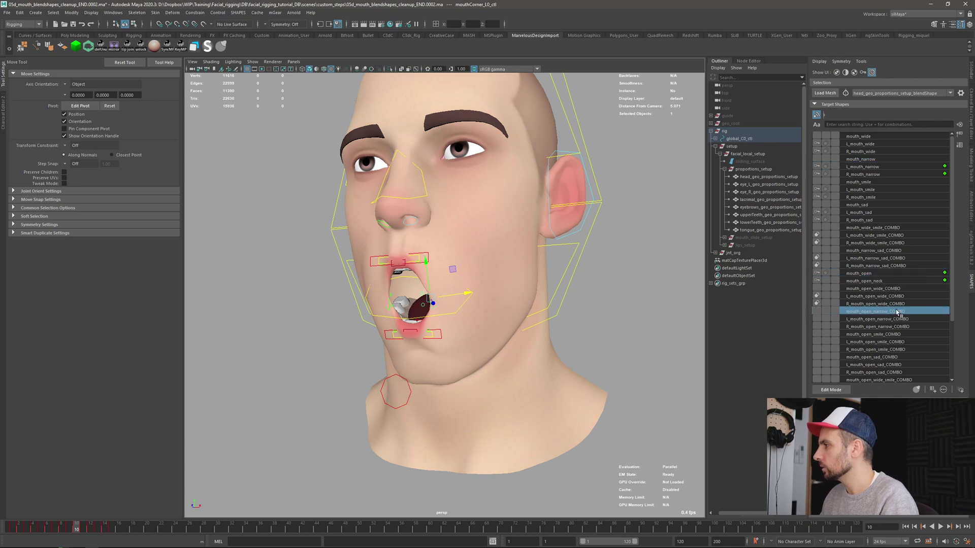
Step: Create the combo for L_mouth_open_narrow_COMBO from L_mouth_narrow and mouth_open
left_click(899, 168)
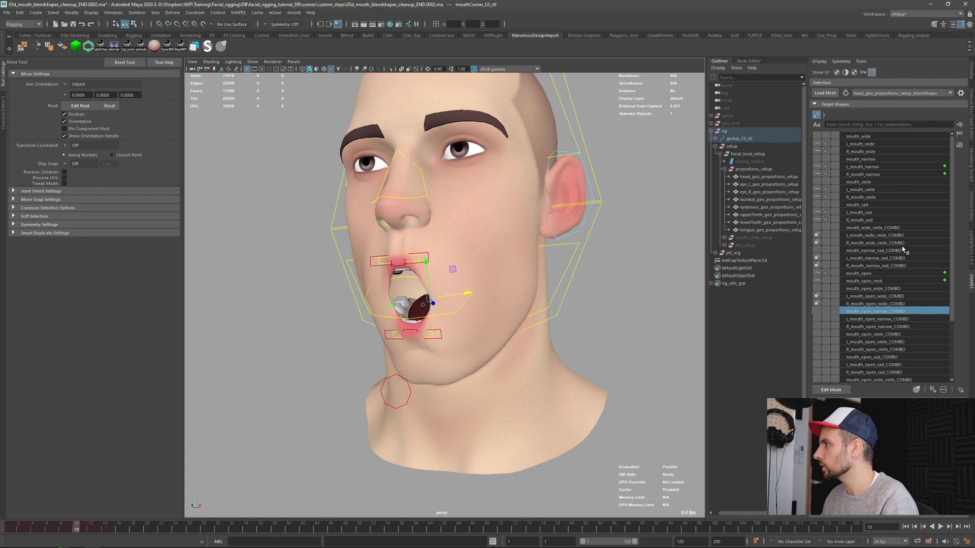
left_click(864, 274, "ctrl")
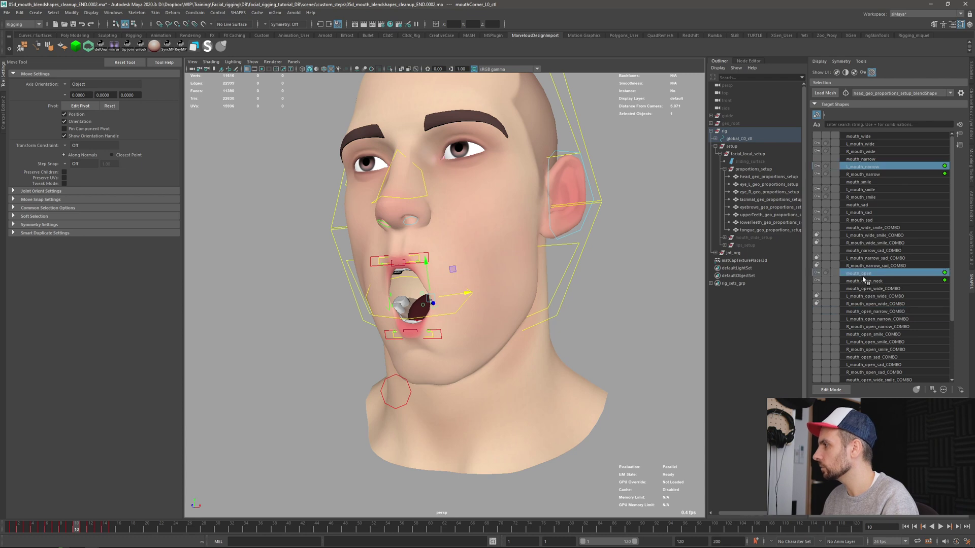
left_click(863, 319, "ctrl")
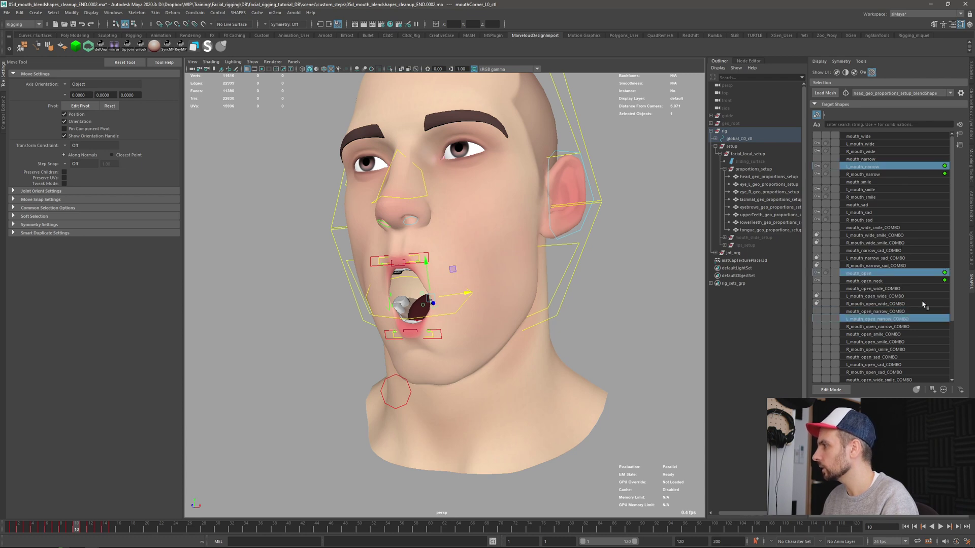
left_click(825, 321)
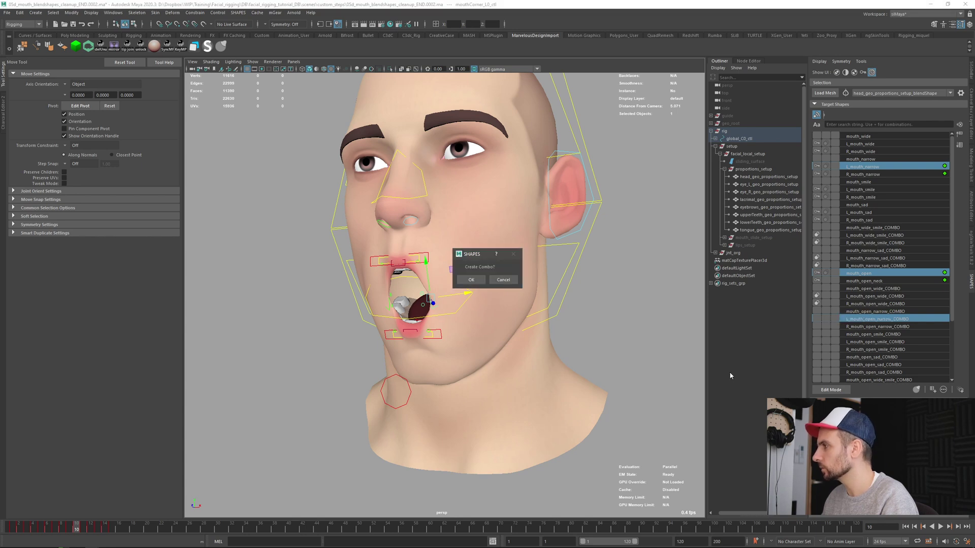
left_click(470, 280)
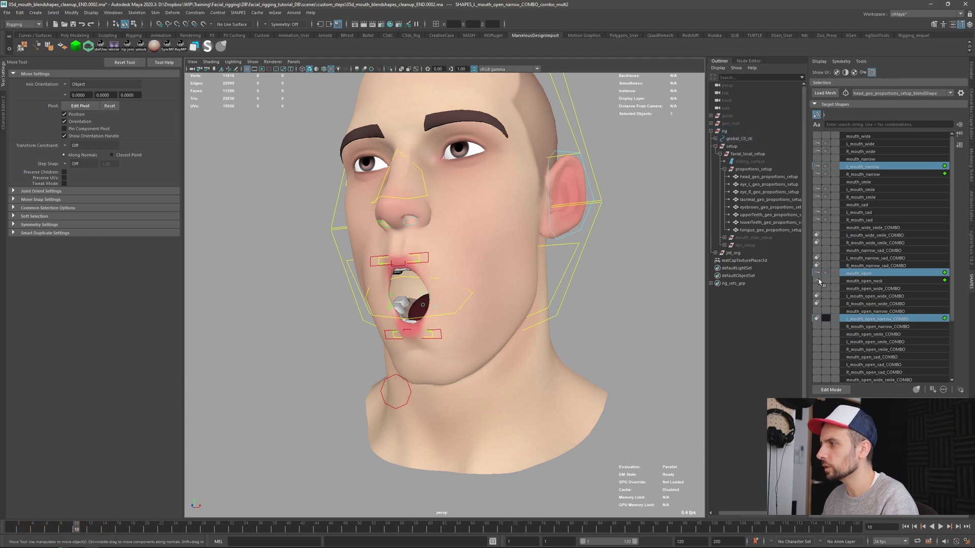
Step: Create the combo for R_mouth_open_narrow_COMBO from R_mouth_narrow and mouth_open
left_click(866, 175)
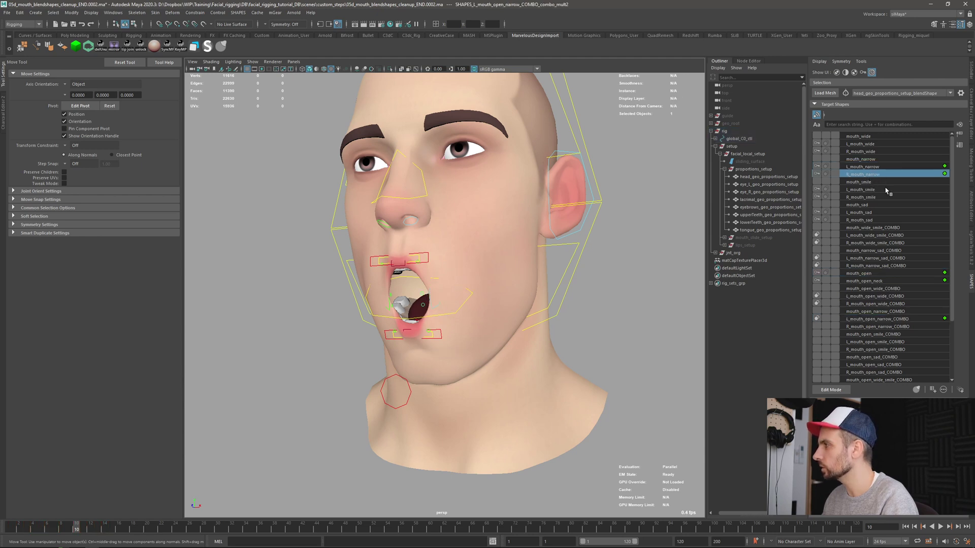
left_click(864, 274, "ctrl")
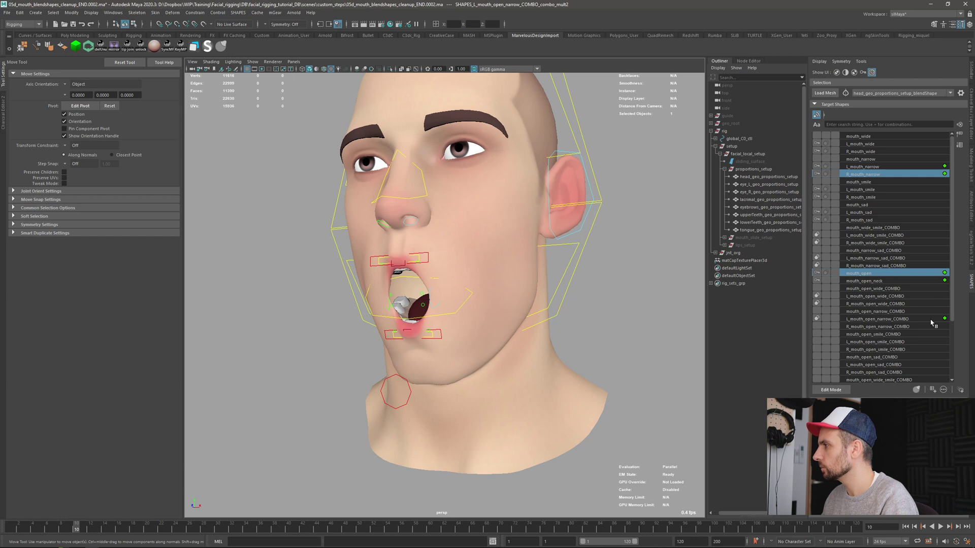
left_click(868, 327, "ctrl")
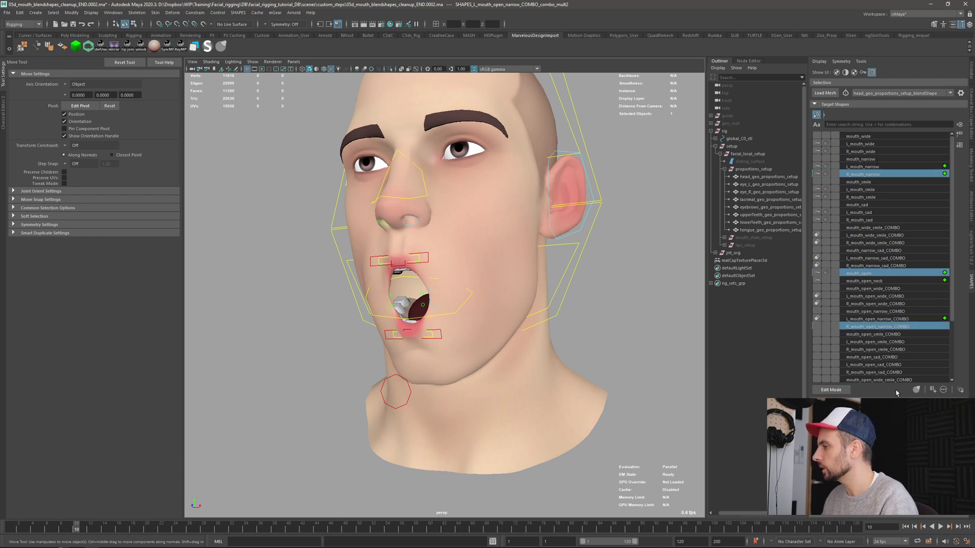
left_click(820, 329)
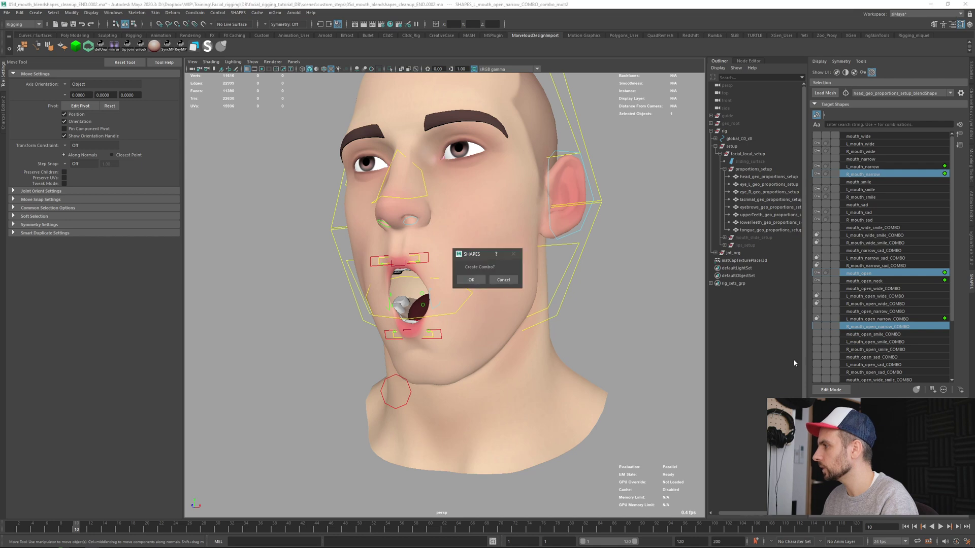
left_click(470, 279)
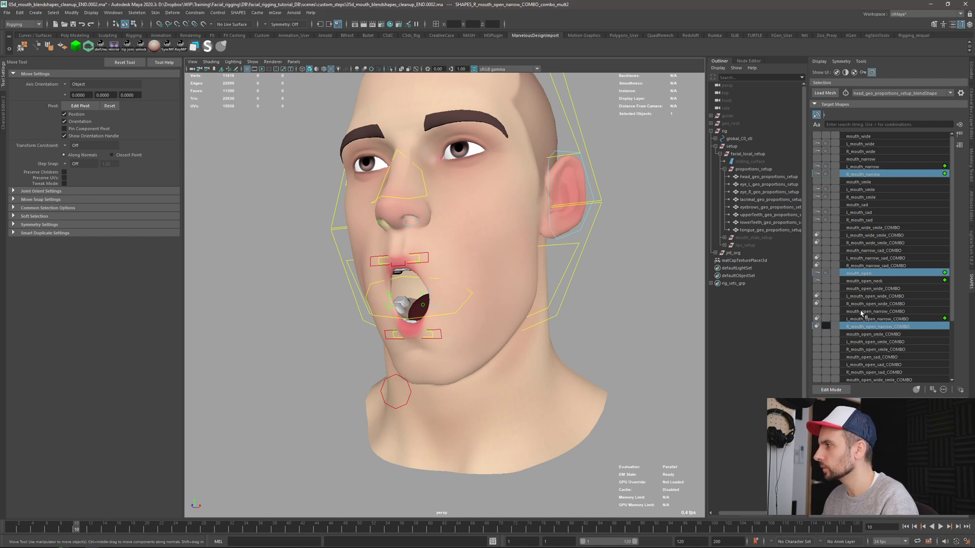
Step: Assign the purple colour label to the mouth_open target shape
left_click(871, 274)
right_click(859, 274)
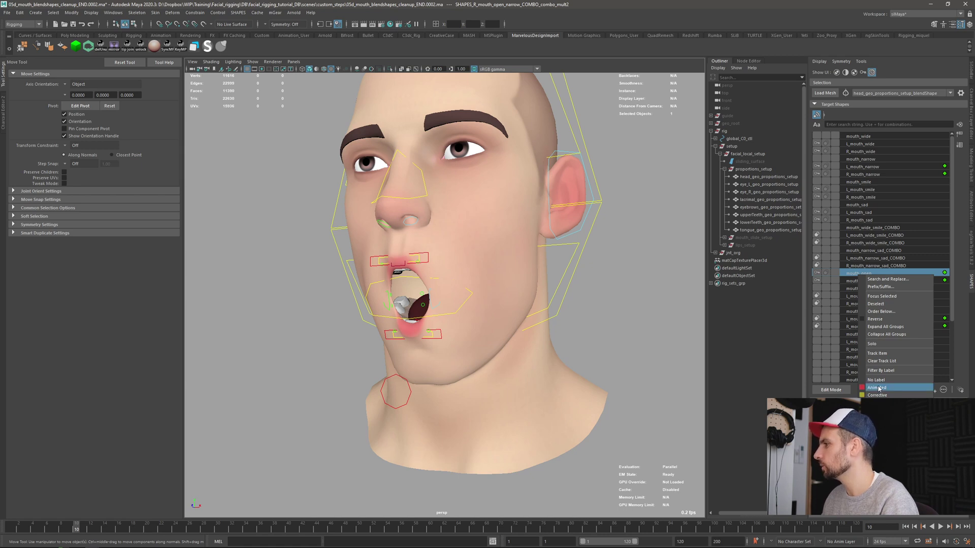
left_click(857, 287)
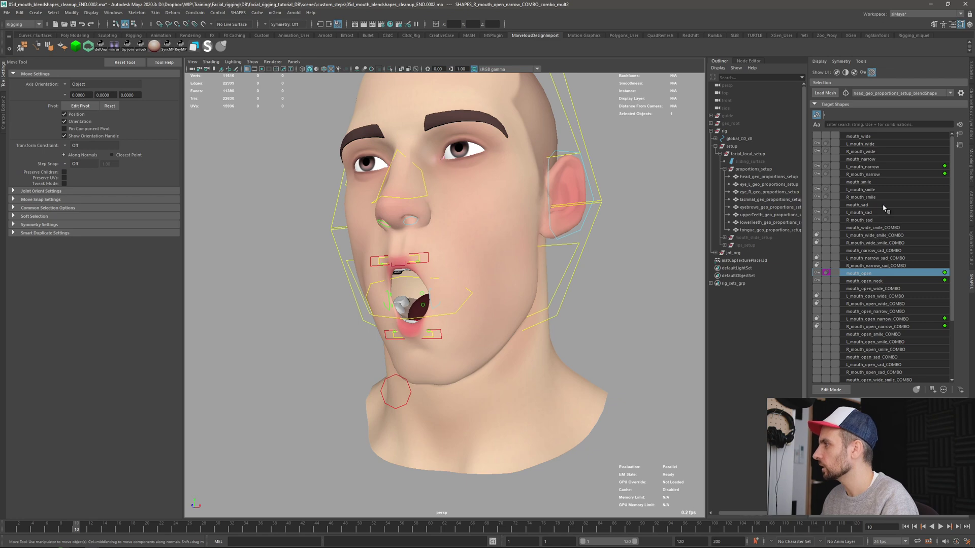
Step: Go to the open smile mouth pose at frame 11 and clear the head mesh selection
left_click(518, 387)
key("period")
left_click_drag(523, 299, 548, 343, "alt")
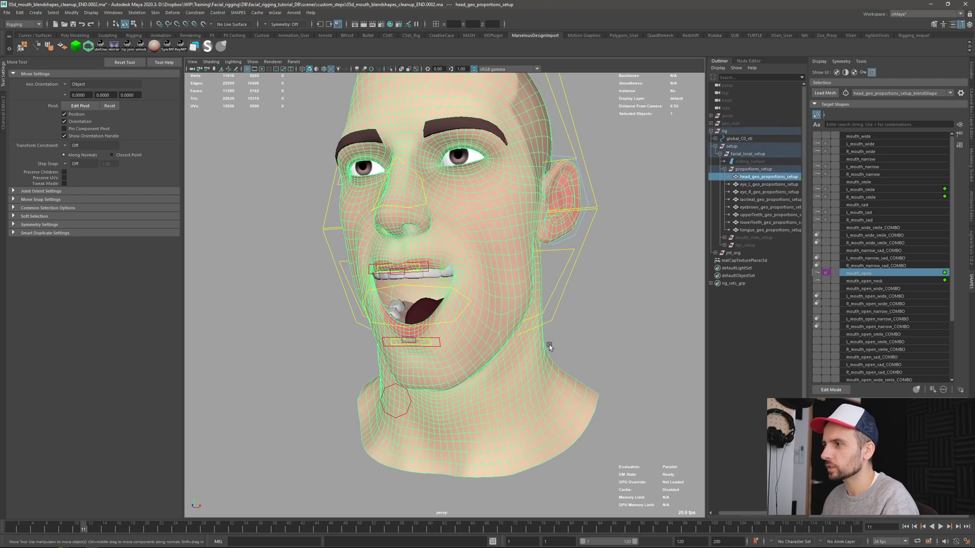
left_click(548, 343)
left_click_drag(468, 372, 474, 367, "alt")
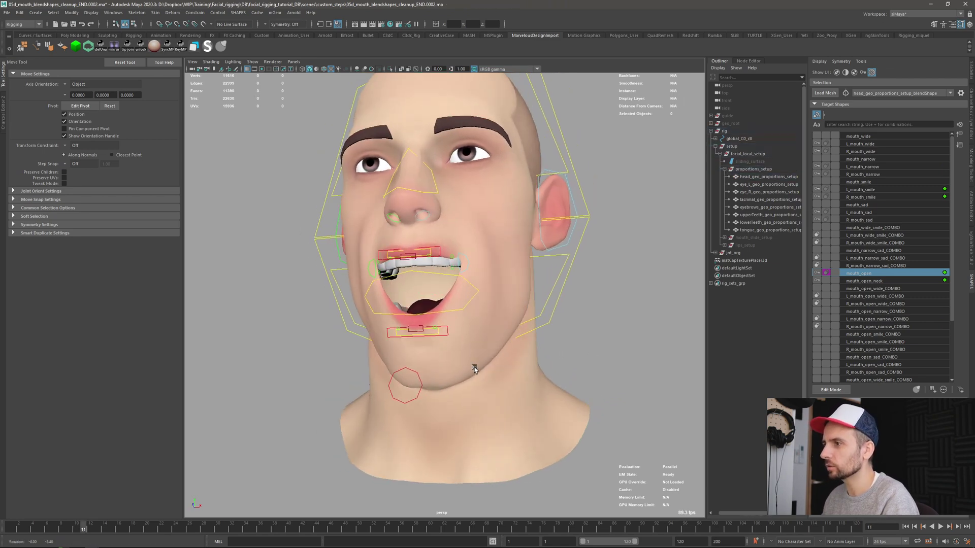
Step: Create the combo for L_mouth_open_smile_COMBO from L_mouth_smile and mouth_open, and check the left mouth corner
left_click(876, 191)
left_click(874, 275, "ctrl")
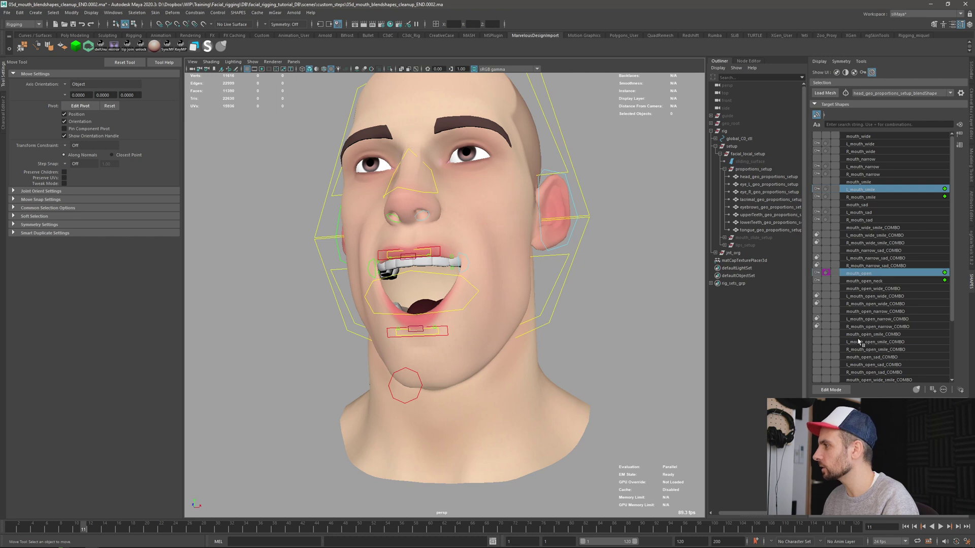
left_click(864, 342, "ctrl")
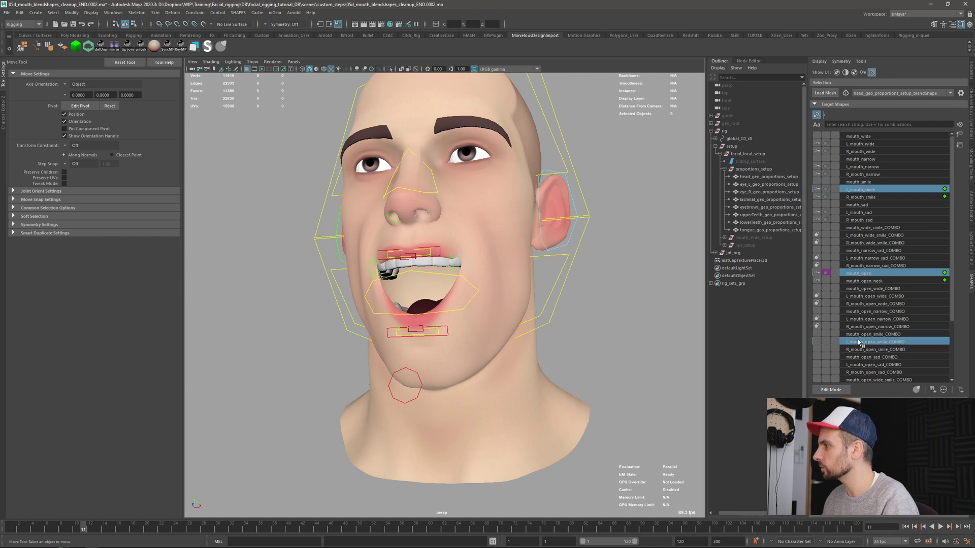
left_click(826, 341)
left_click(471, 283)
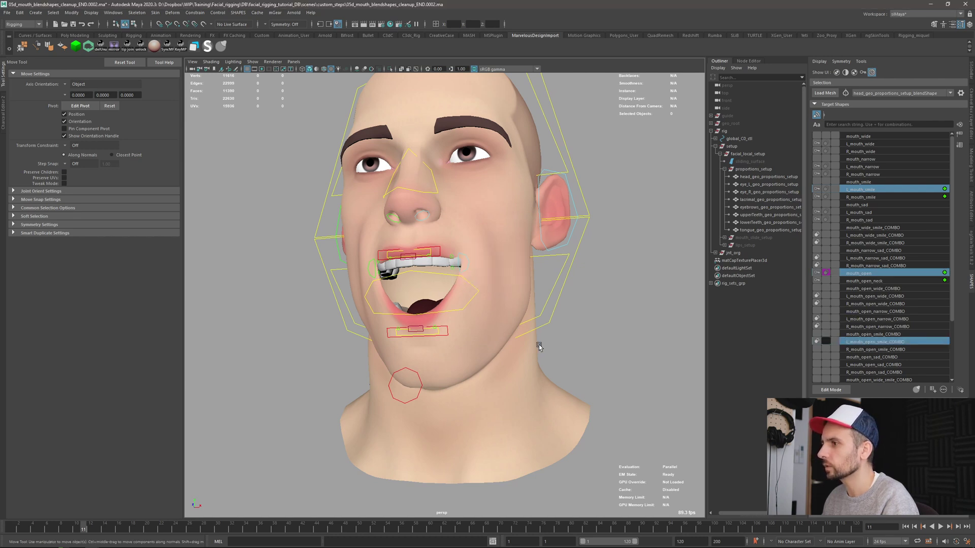
left_click_drag(538, 345, 341, 259, "alt")
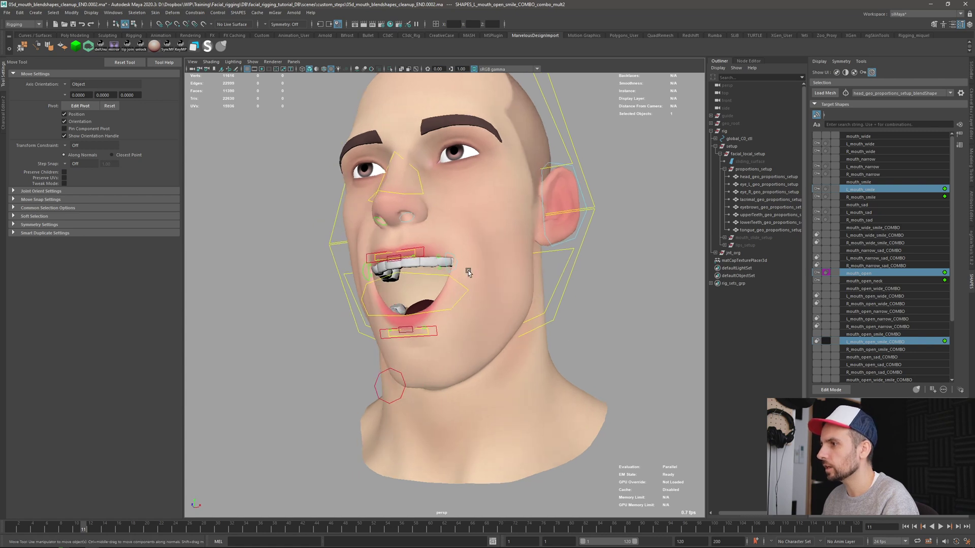
left_click_drag(469, 273, 445, 281, "alt")
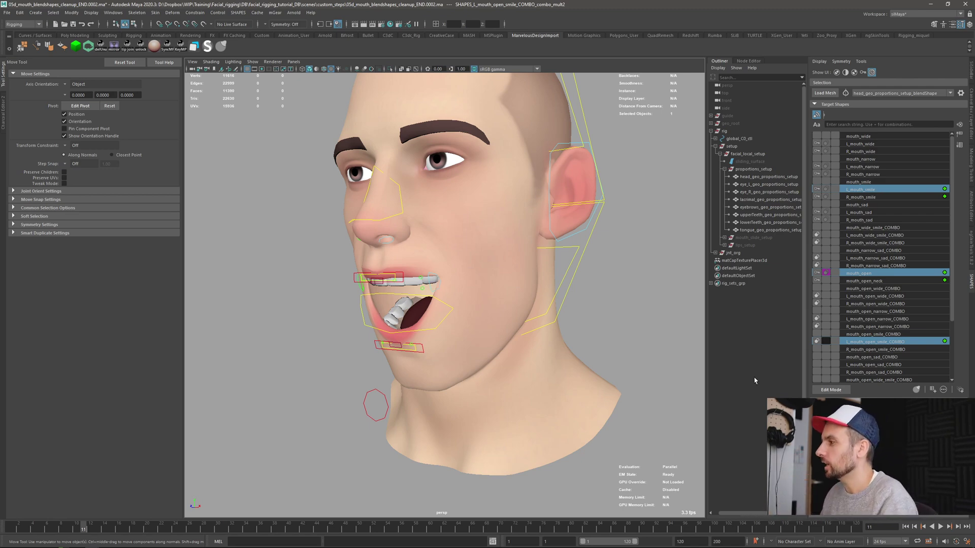
left_click_drag(650, 384, 538, 426, "alt")
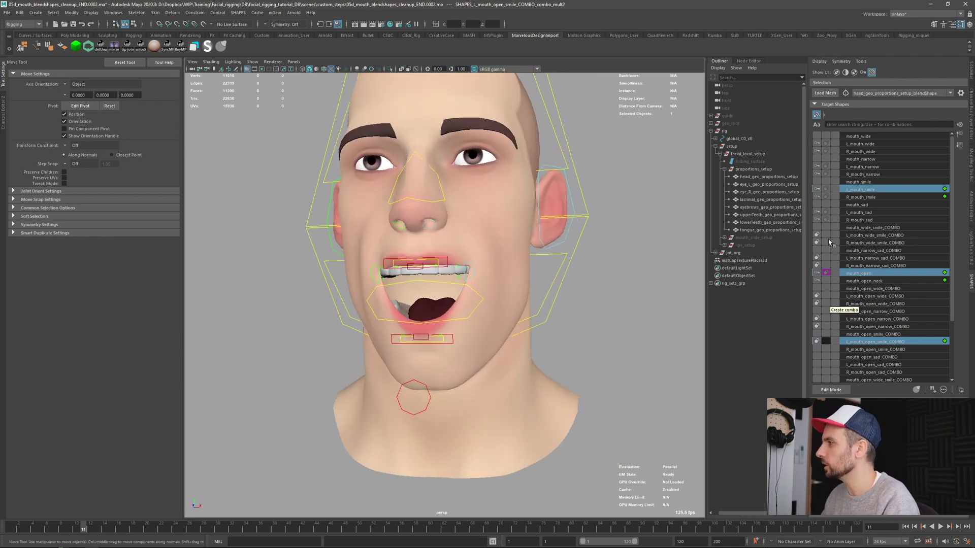
Step: Create the combo for R_mouth_open_smile_COMBO from R_mouth_smile and mouth_open, and save the scene
left_click(861, 197)
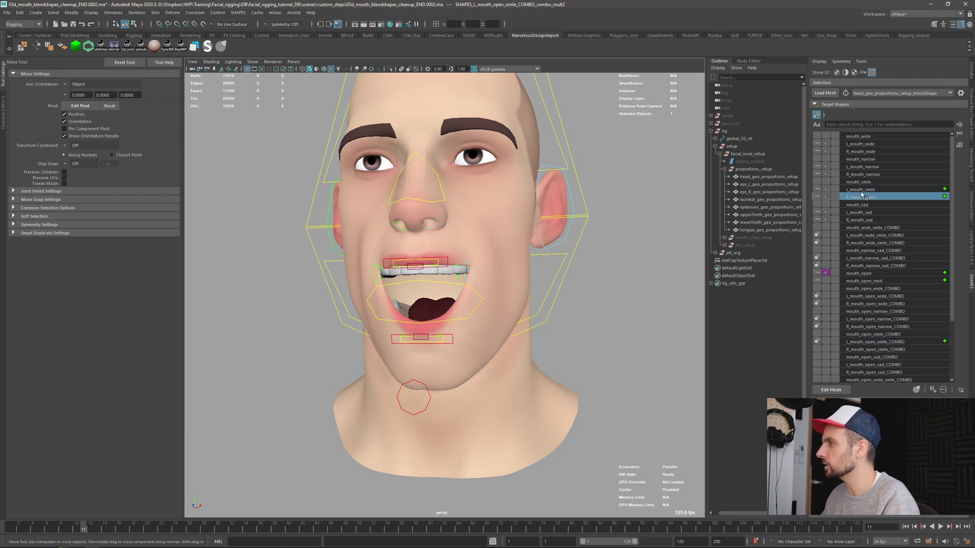
left_click(859, 274, "ctrl")
left_click(856, 350, "ctrl")
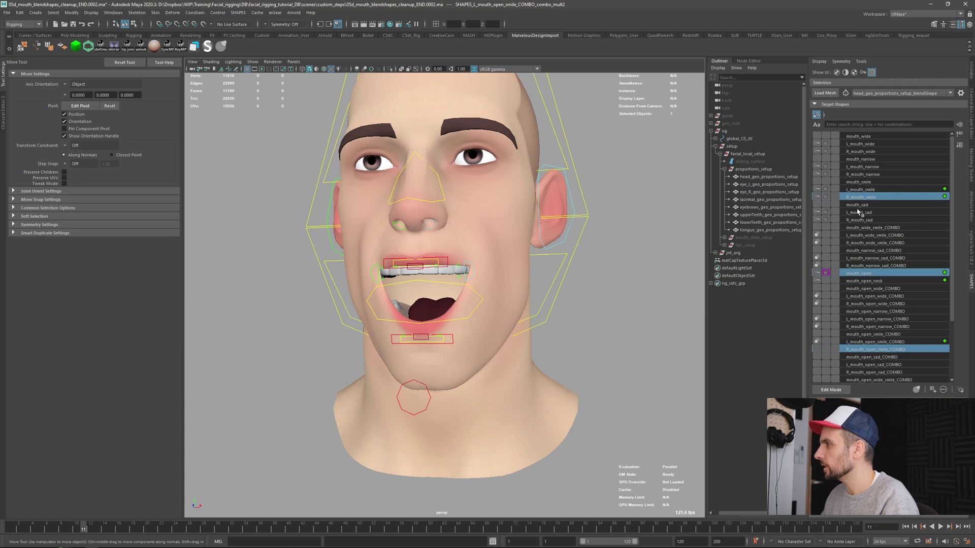
left_click(826, 350)
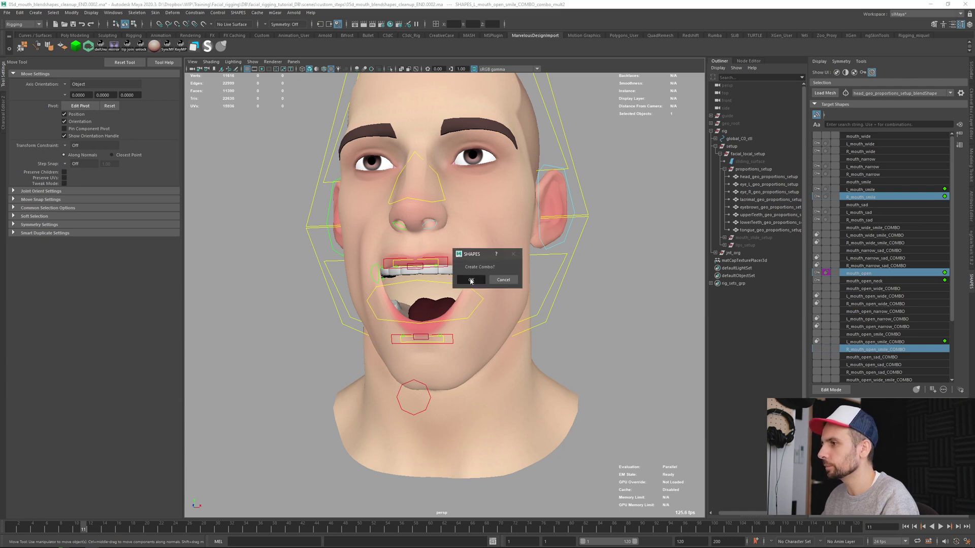
left_click(470, 281)
left_click_drag(559, 383, 538, 366, "alt")
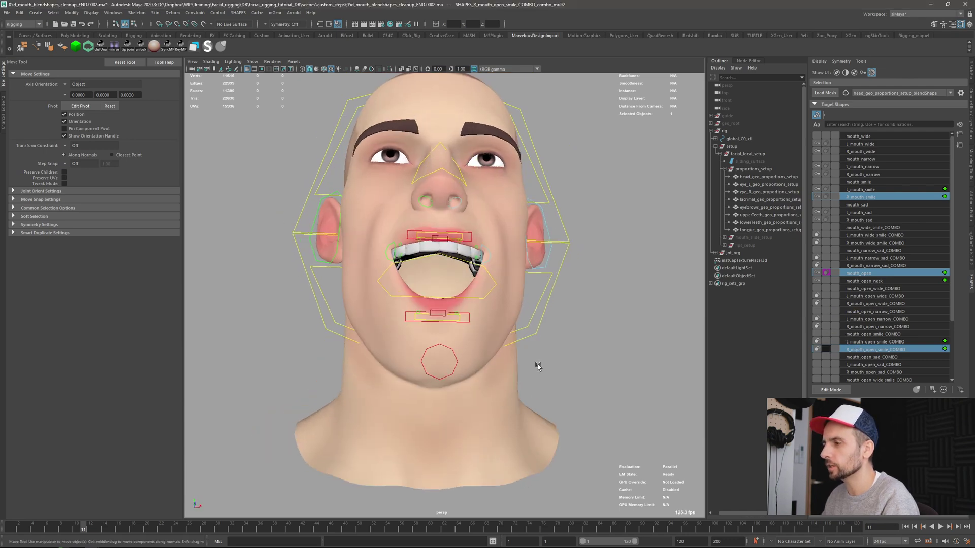
right_click_drag(584, 339, 599, 305, "alt")
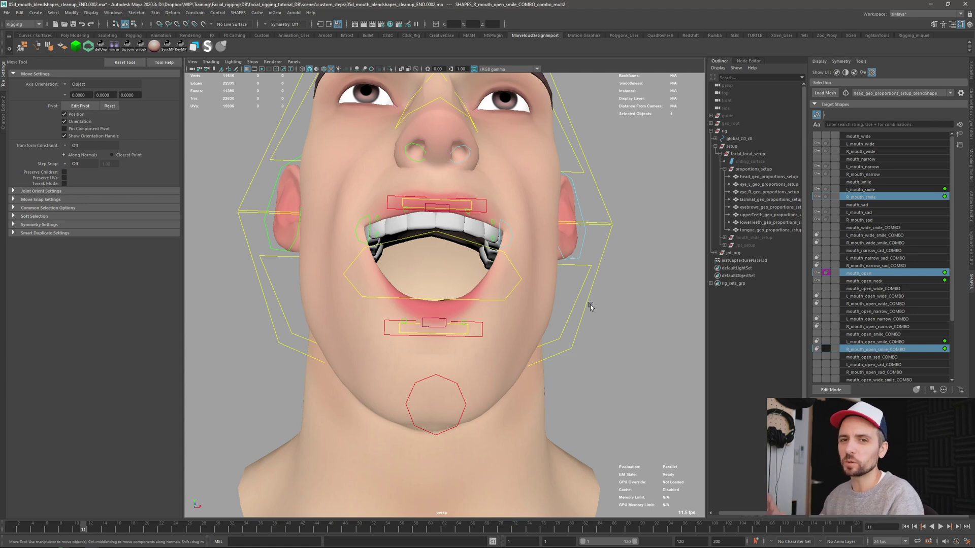
left_click_drag(550, 297, 587, 337, "alt")
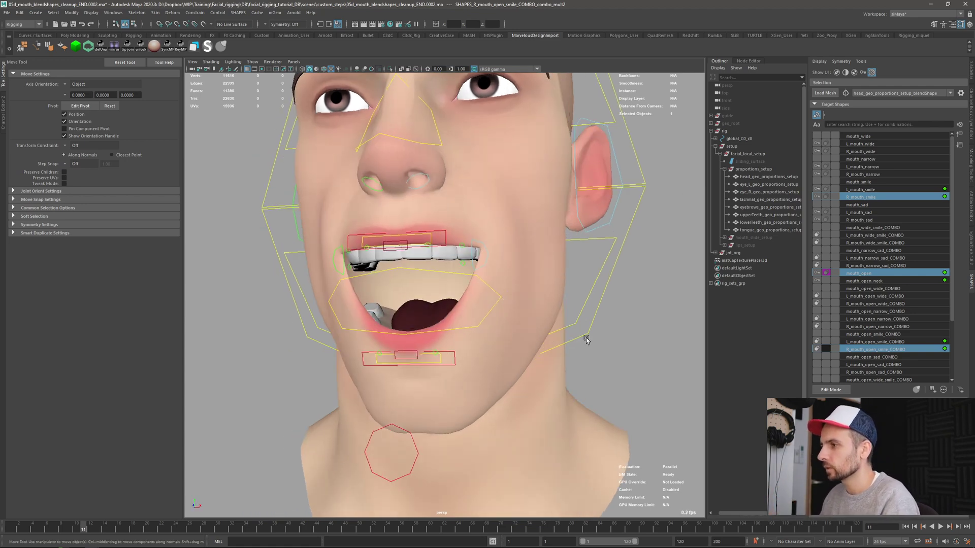
key("ctrl+s")
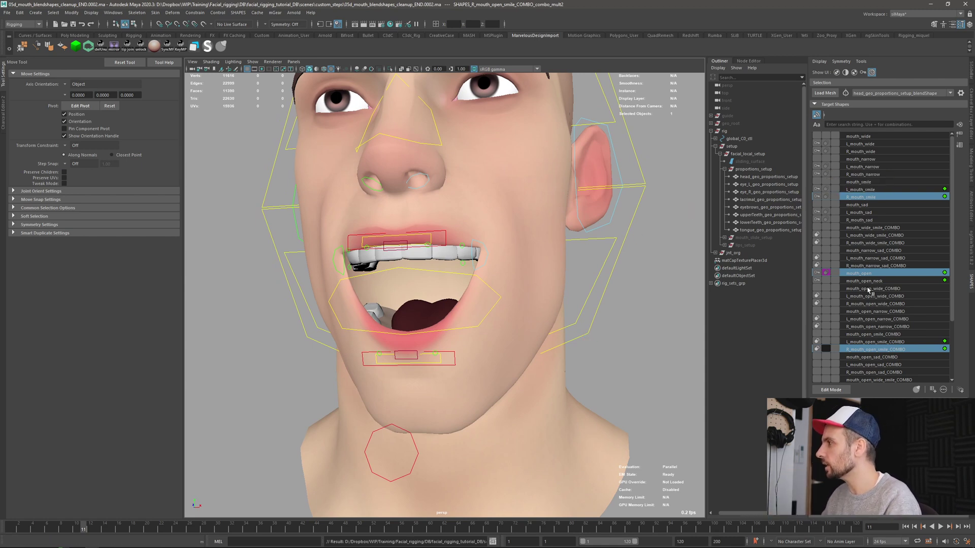
Step: Select the head mesh and go to the open sad mouth pose at frame 12
scroll(904, 279, "down", 3)
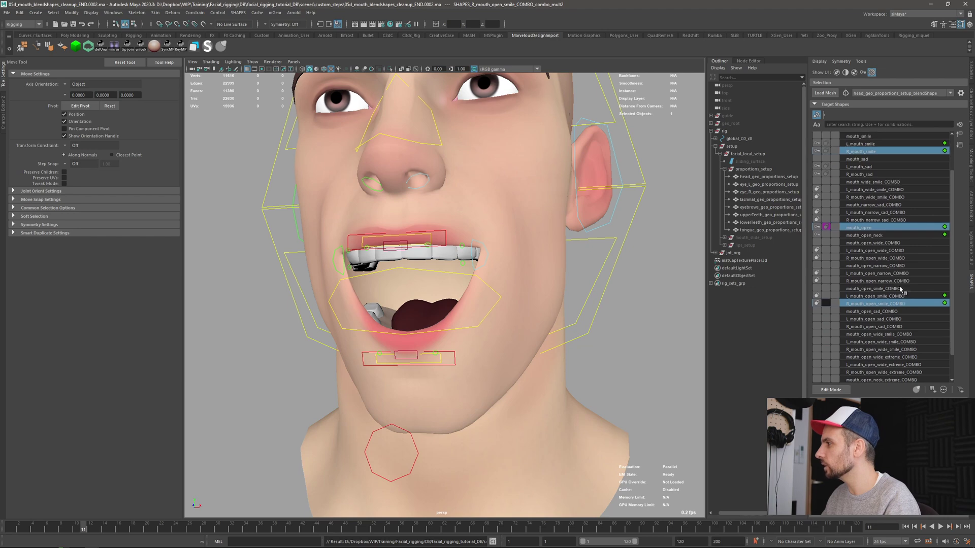
left_click(561, 368)
key("alt+period")
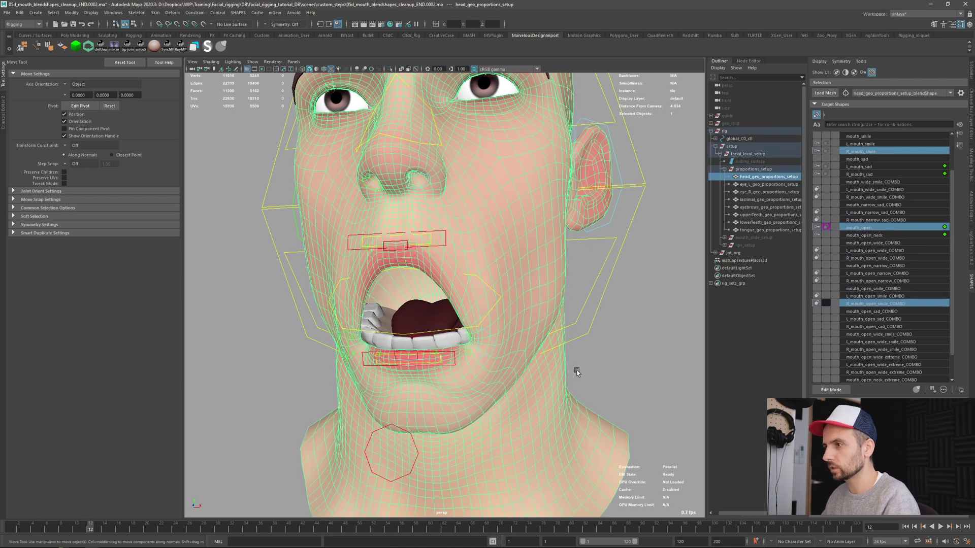
left_click_drag(603, 369, 608, 365, "alt")
key("q")
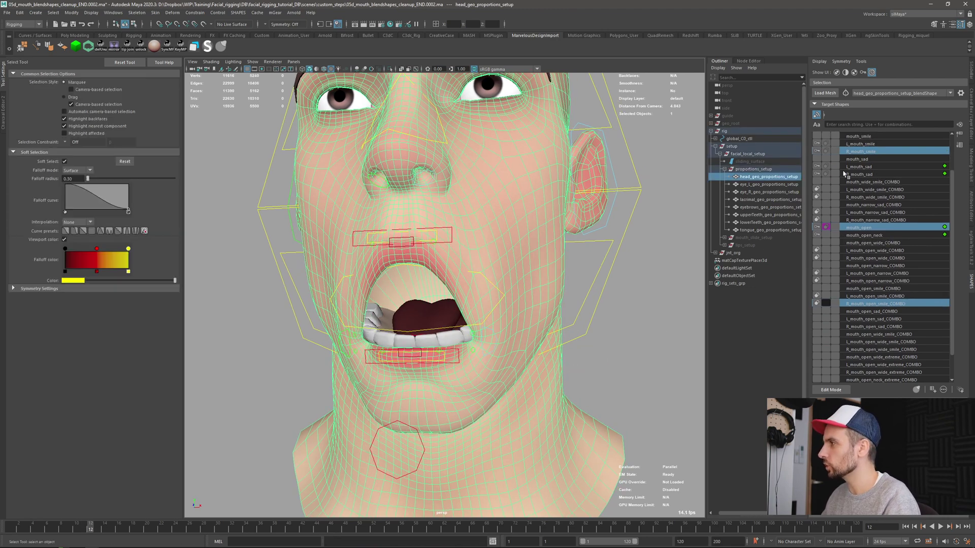
Step: Create the combo for L_mouth_open_sad_COMBO from L_mouth_sad and mouth_open
left_click(876, 167)
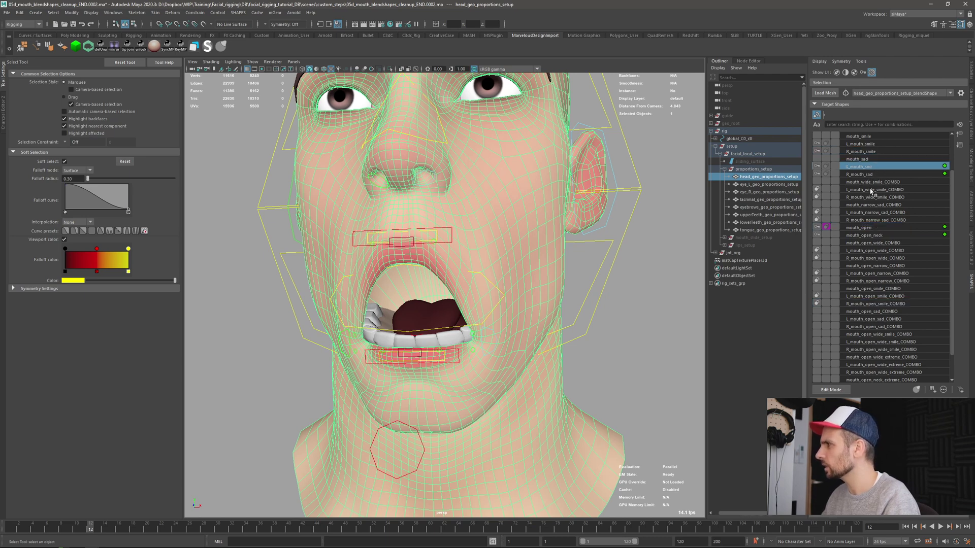
left_click(858, 228, "ctrl")
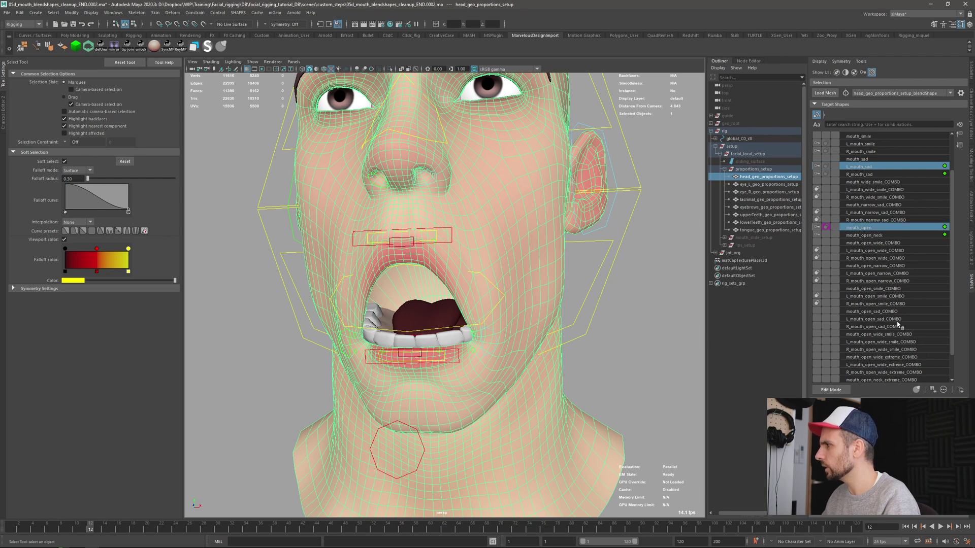
left_click(872, 321, "ctrl")
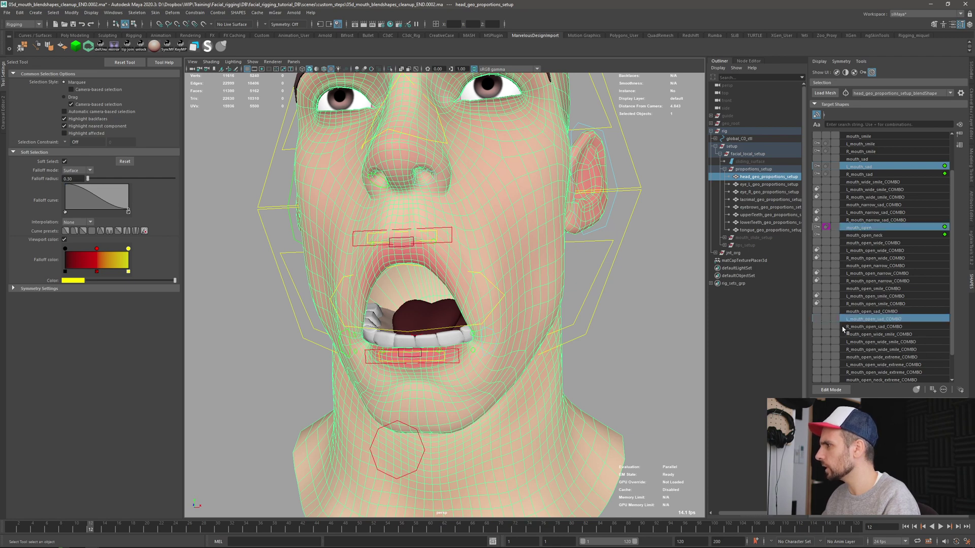
left_click(818, 319)
left_click(468, 280)
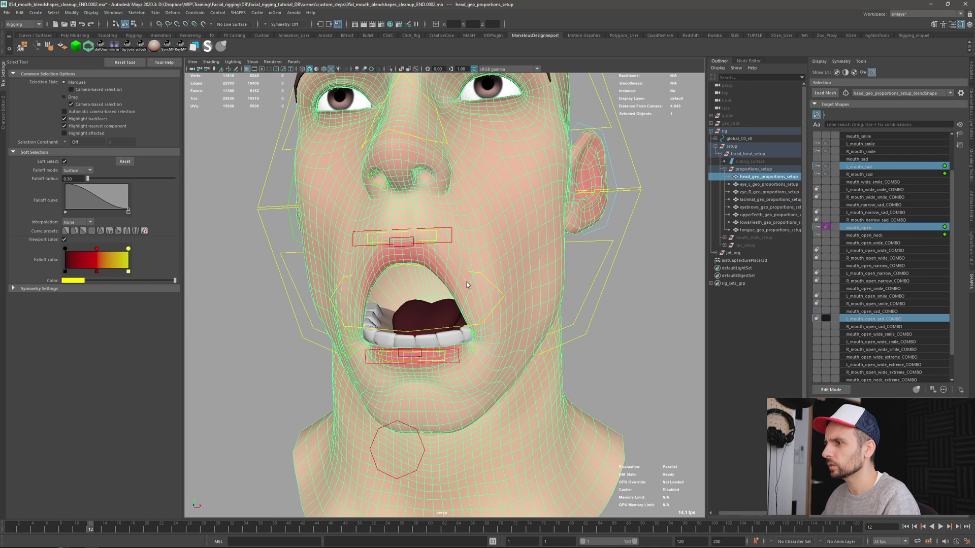
left_click_drag(502, 358, 645, 366, "alt")
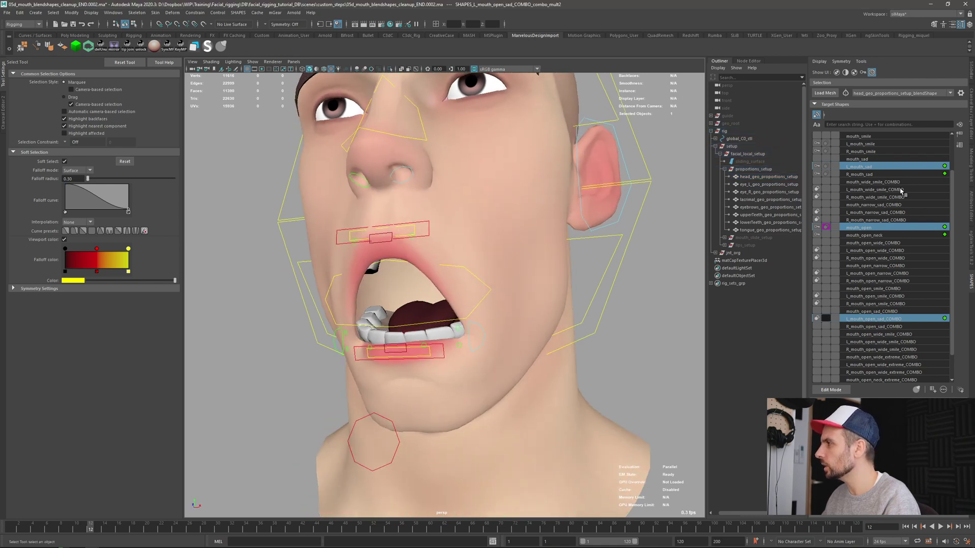
Step: Create the combo for R_mouth_open_sad_COMBO from R_mouth_sad and mouth_open, and check the mouth from the front and side
left_click(863, 174)
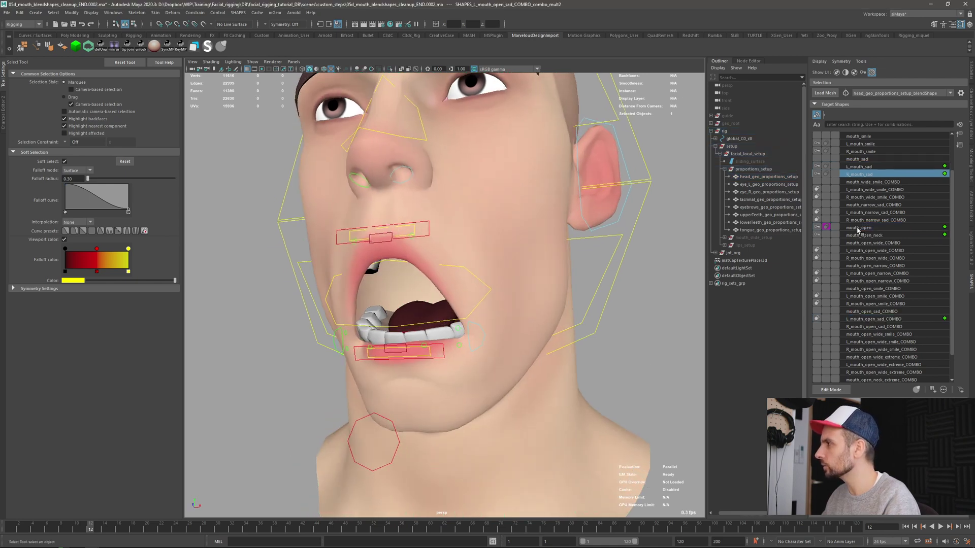
left_click(859, 229, "ctrl")
left_click(858, 327, "ctrl")
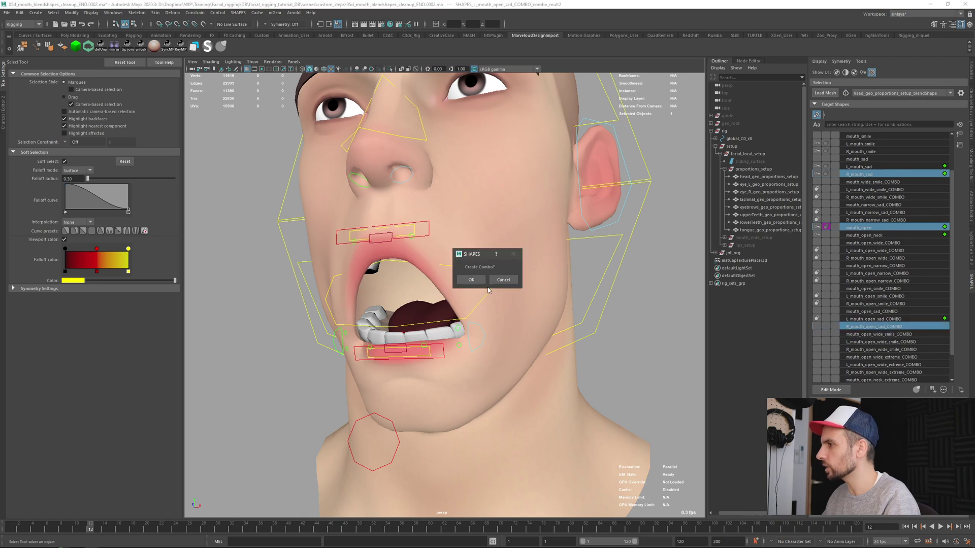
left_click(471, 281)
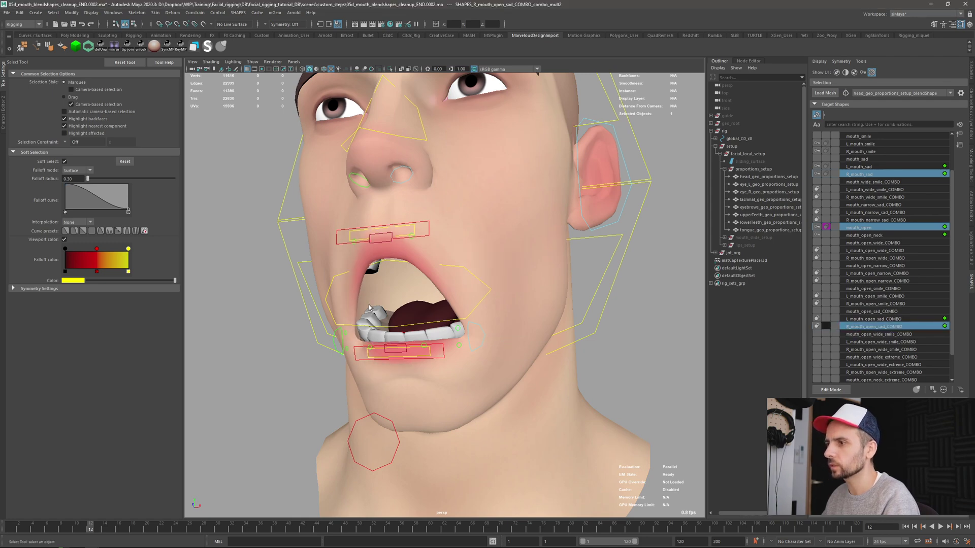
left_click_drag(511, 315, 433, 319, "alt")
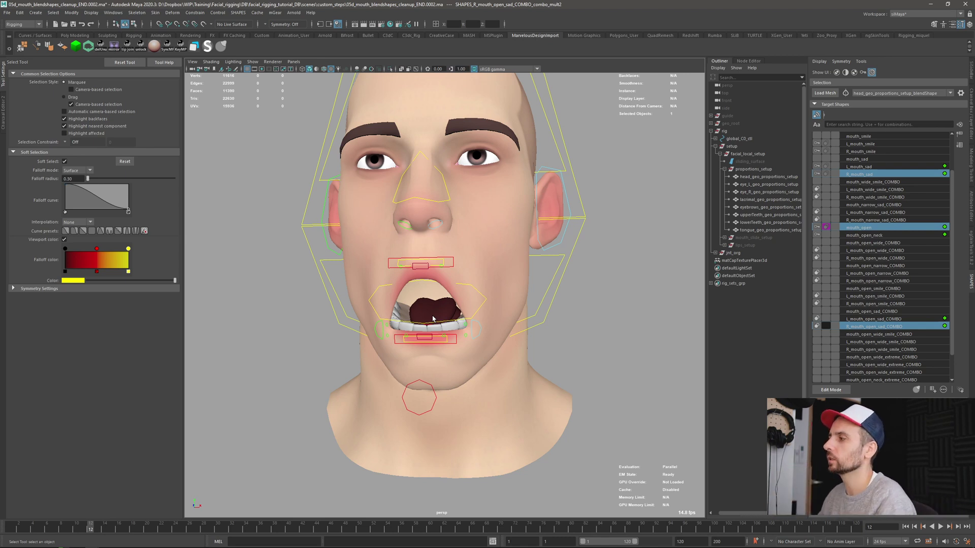
left_click_drag(433, 319, 382, 309, "alt")
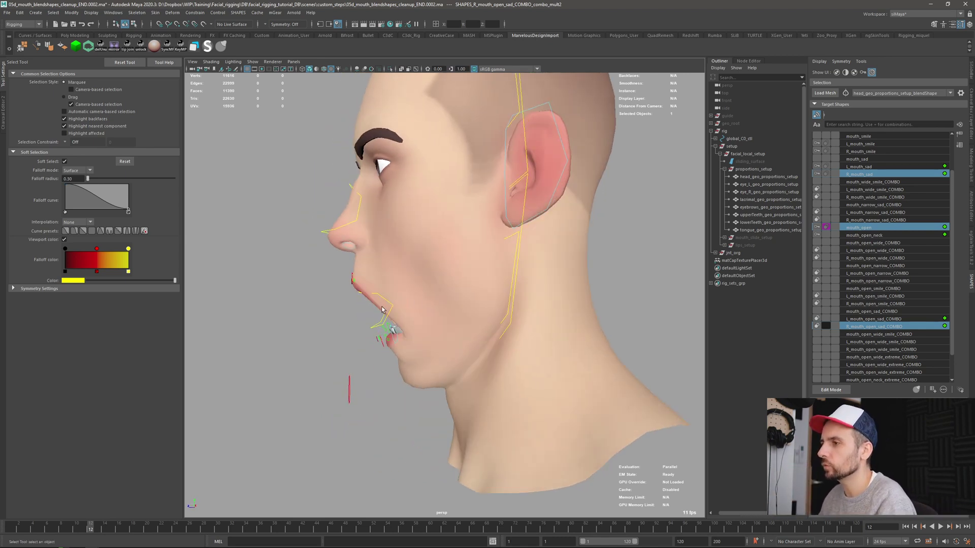
scroll(520, 327, "up", 5)
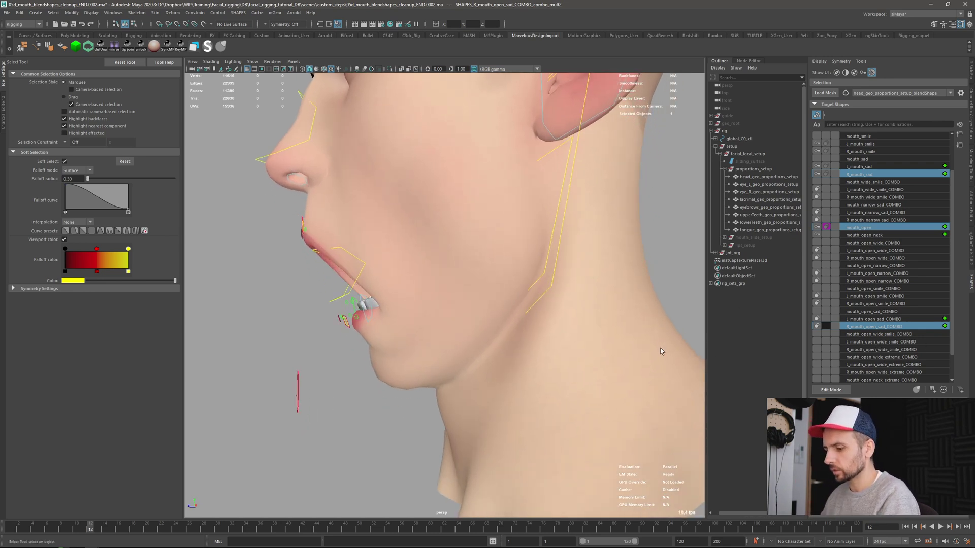
mouse_move(660, 350)
left_mouse_down("alt")
mouse_move(613, 344)
mouse_move(670, 352)
left_mouse_up("alt")
Step: Go to the open wide smile pose at frame 13 and select the driver shapes L_mouth_wide, L_mouth_smile and mouth_open
key("alt+period")
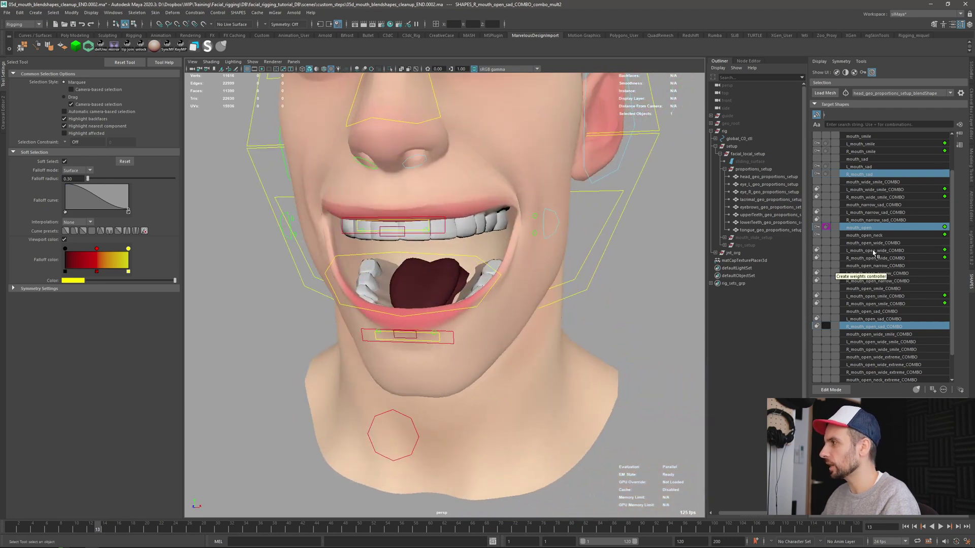
left_click(870, 145)
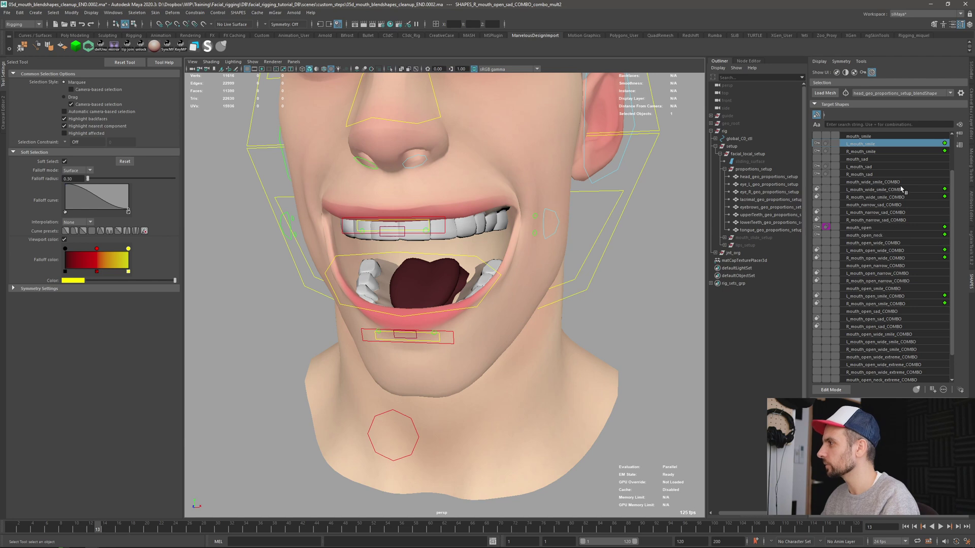
left_click(939, 189, "ctrl")
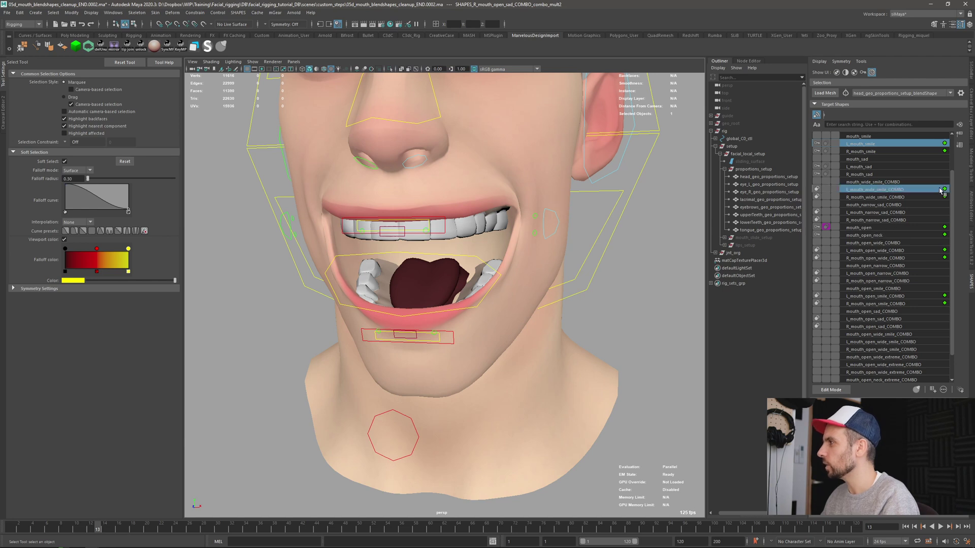
left_click(867, 228, "ctrl")
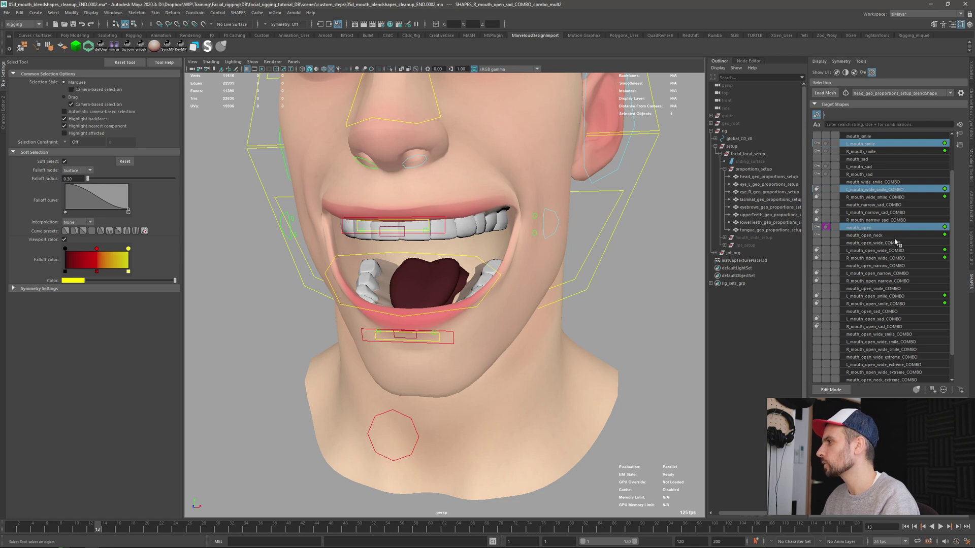
scroll(896, 239, "up", 2)
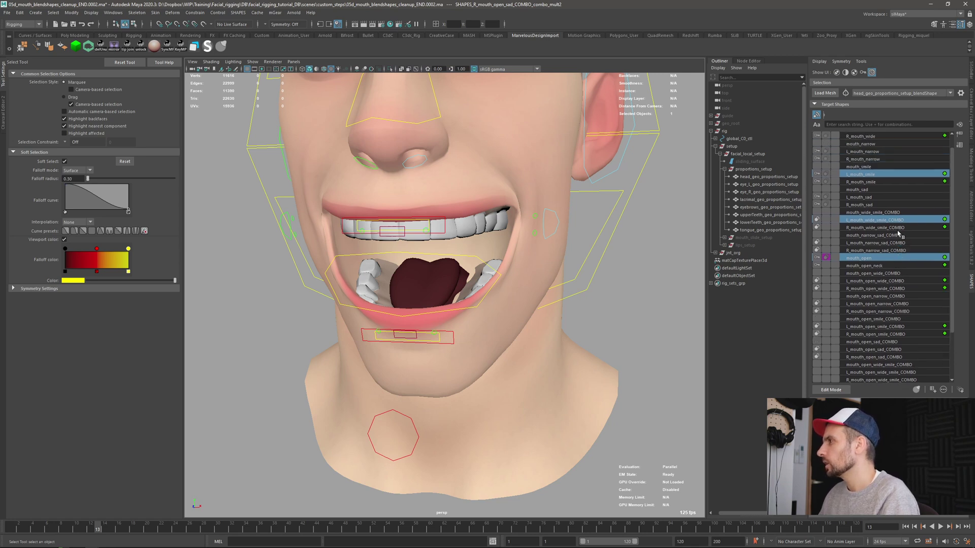
left_click(875, 144)
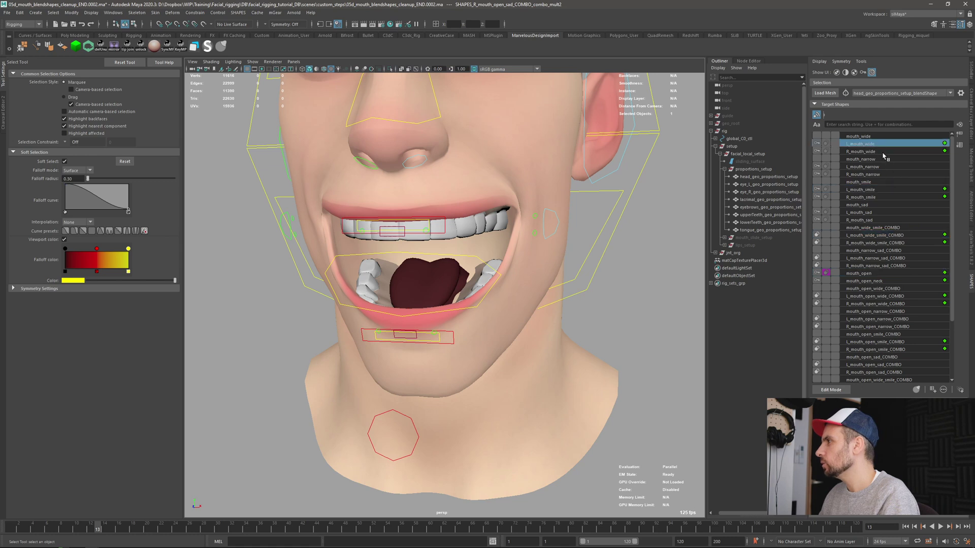
left_click(870, 190, "ctrl")
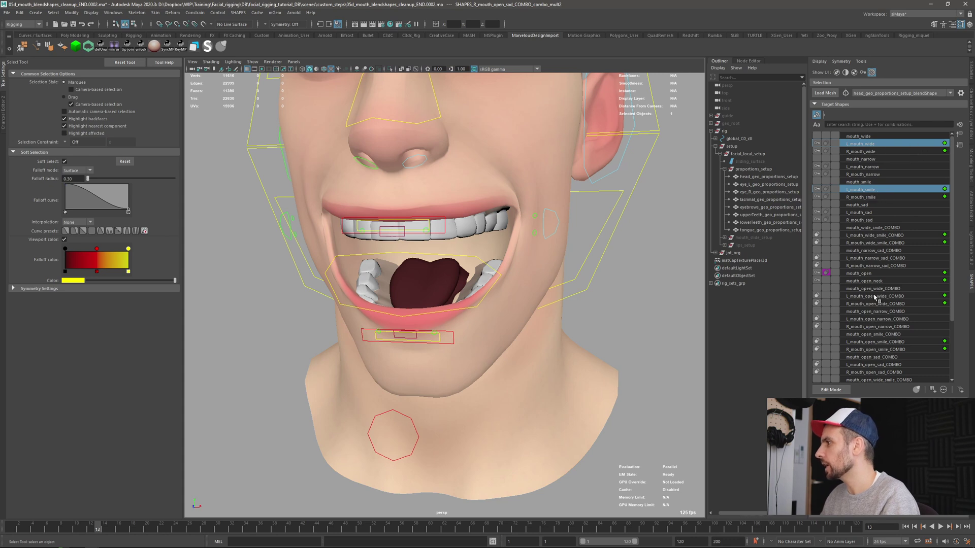
left_click(873, 274, "ctrl")
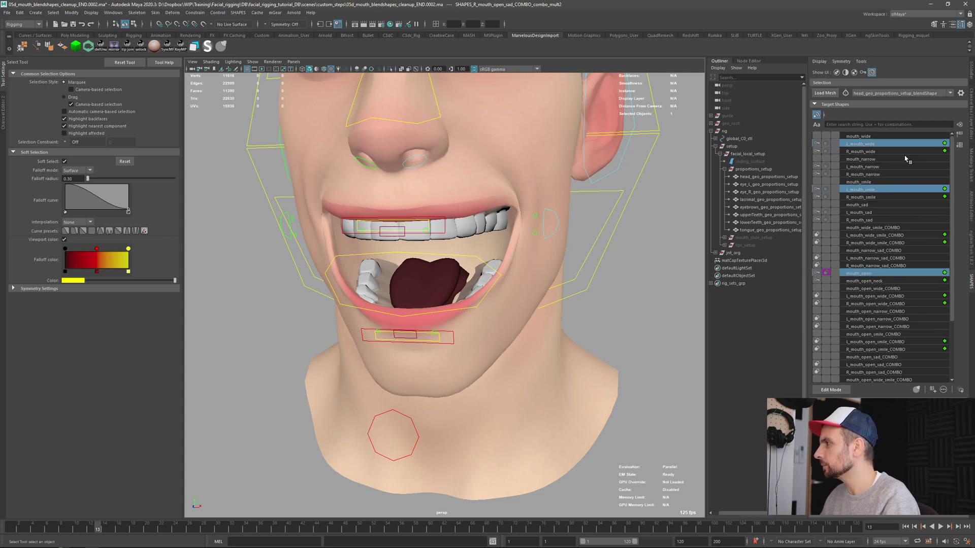
Step: Try creating the combo on the unsplit mouth_open_wide_smile_COMBO target, and remove that combo
left_click(914, 273)
scroll(911, 287, "down", 3)
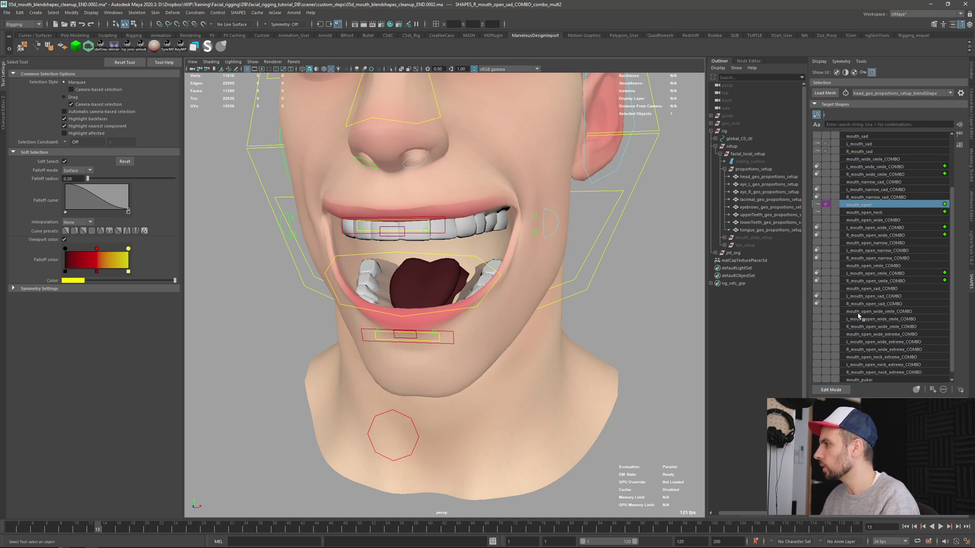
left_click(860, 312, "ctrl")
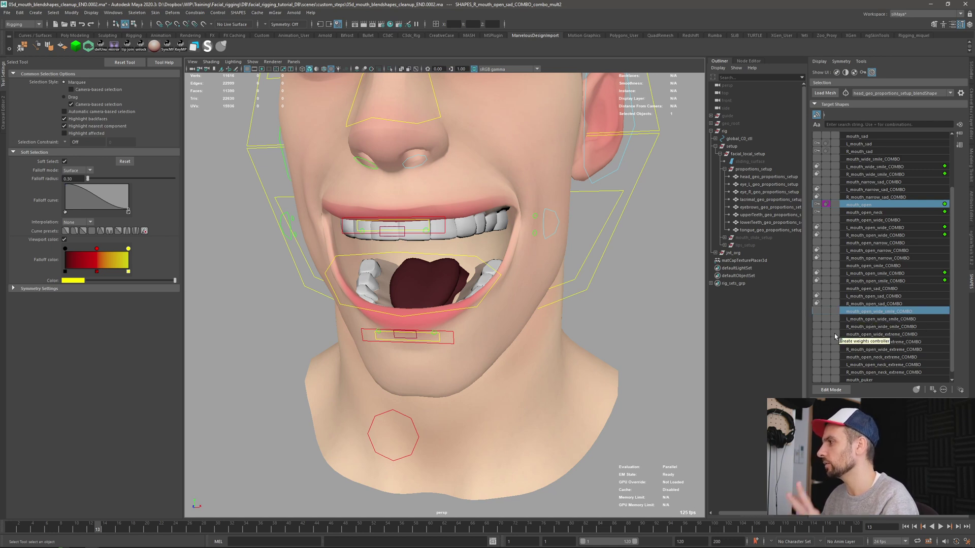
left_click(832, 311)
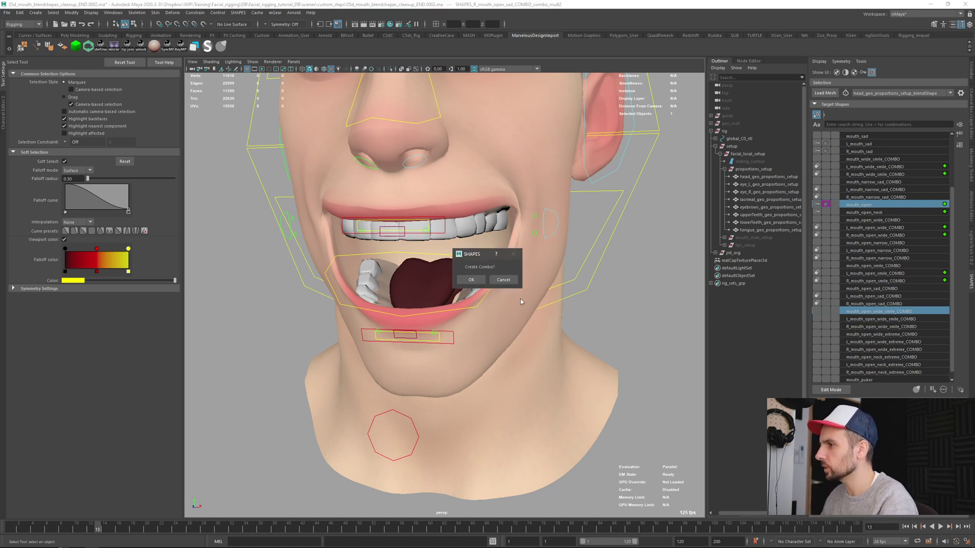
left_click(471, 279)
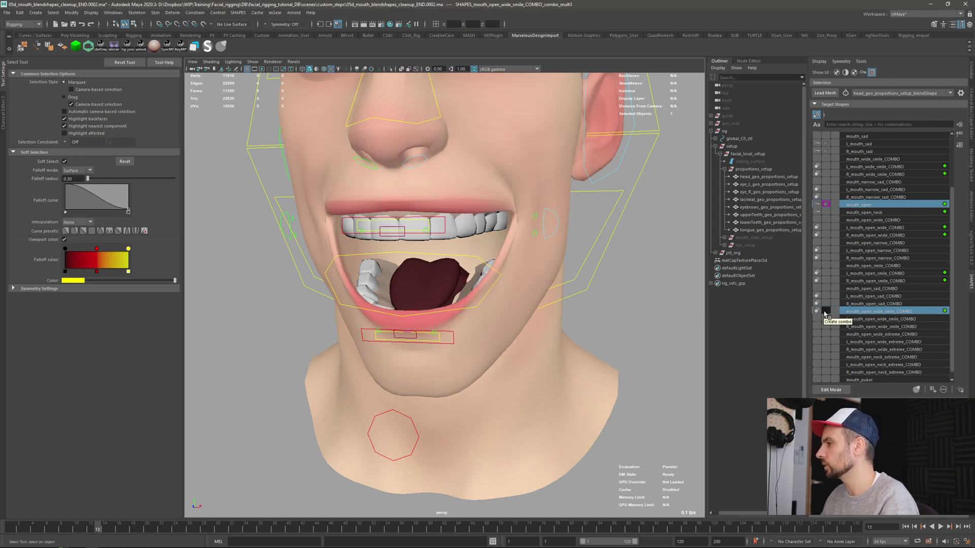
left_click(817, 312)
left_click(492, 282)
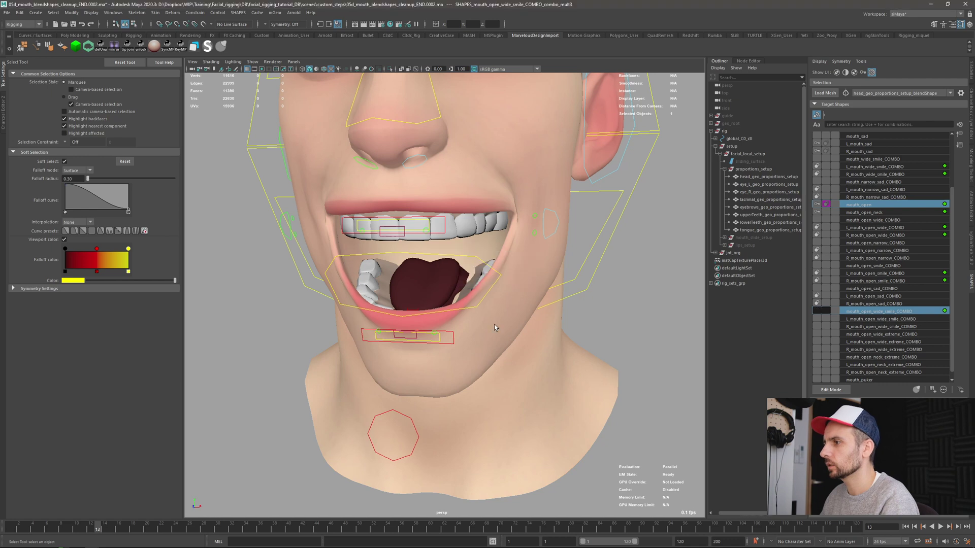
left_click(897, 311)
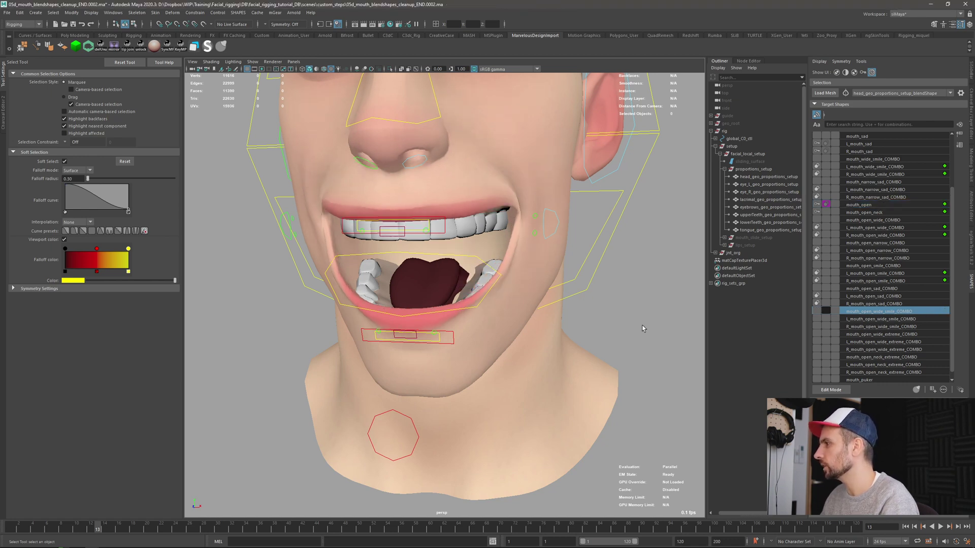
Step: Create the combo for L_mouth_open_wide_smile_COMBO from L_mouth_wide, L_mouth_smile and mouth_open
scroll(899, 144, "up", 3)
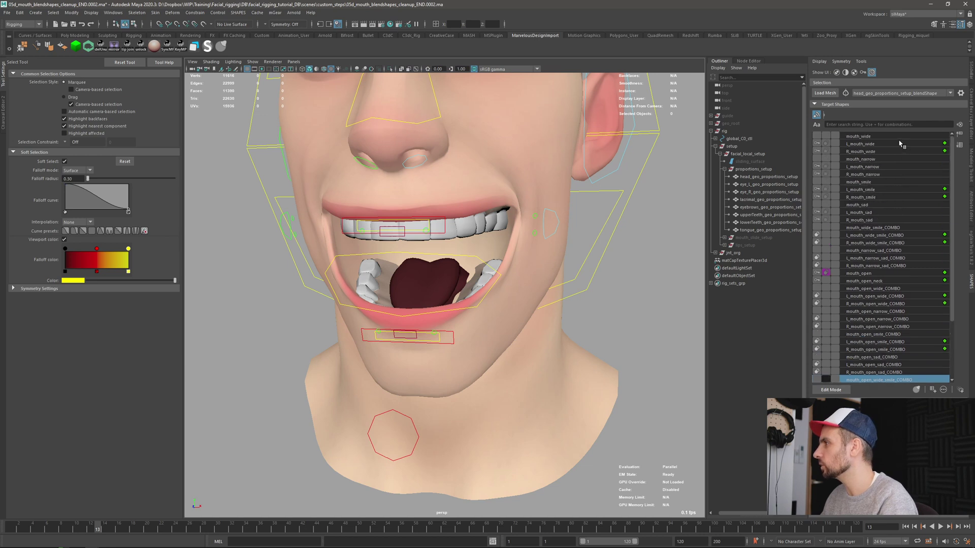
left_click(868, 144)
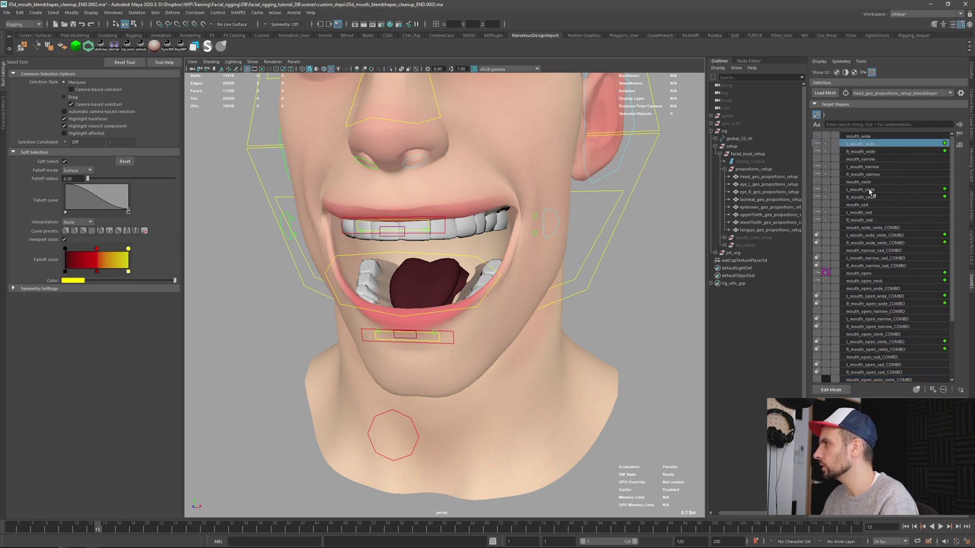
left_click(871, 190, "ctrl")
scroll(895, 256, "down", 2)
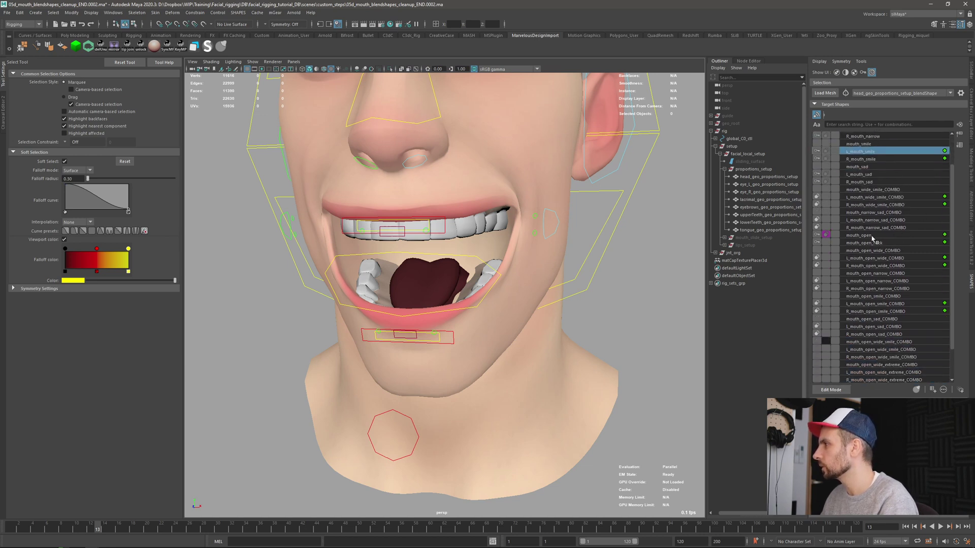
left_click(873, 228, "ctrl")
left_click(858, 342, "ctrl")
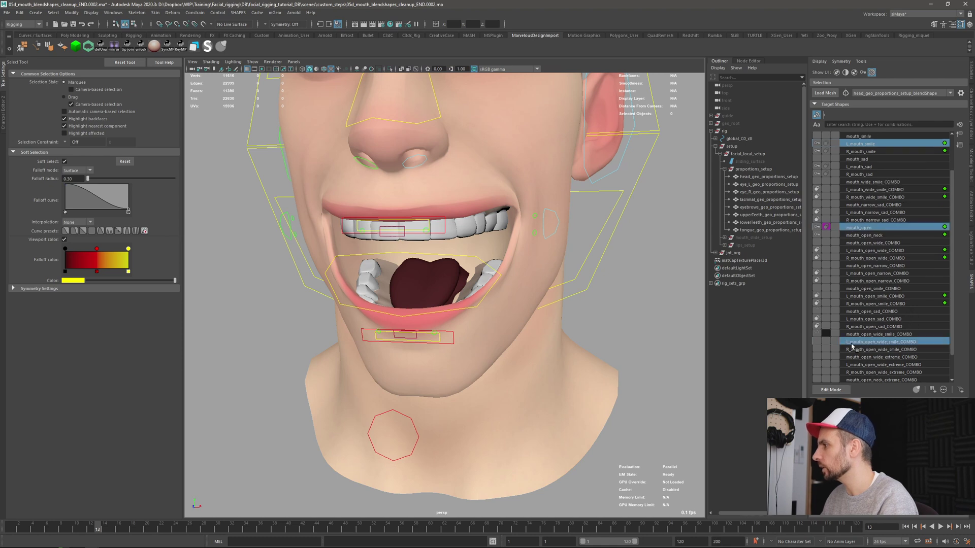
left_click(824, 343)
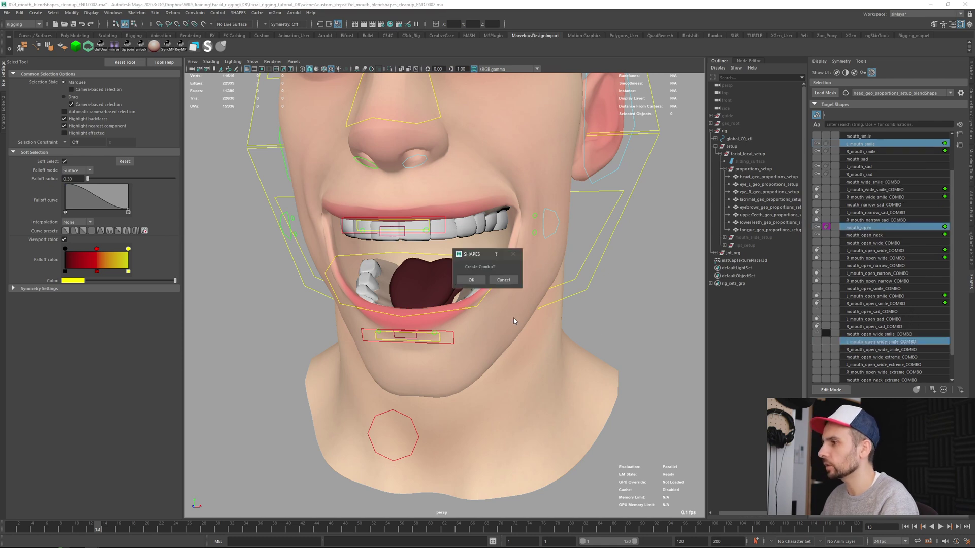
left_click(471, 280)
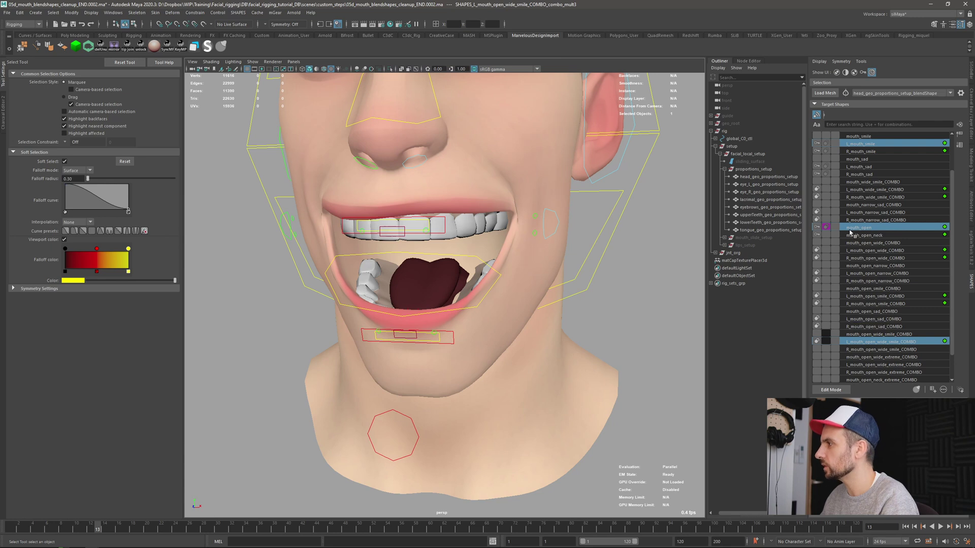
Step: Create the combo for R_mouth_open_wide_smile_COMBO from R_mouth_wide, R_mouth_smile and mouth_open
scroll(861, 167, "up", 1)
left_click(861, 168)
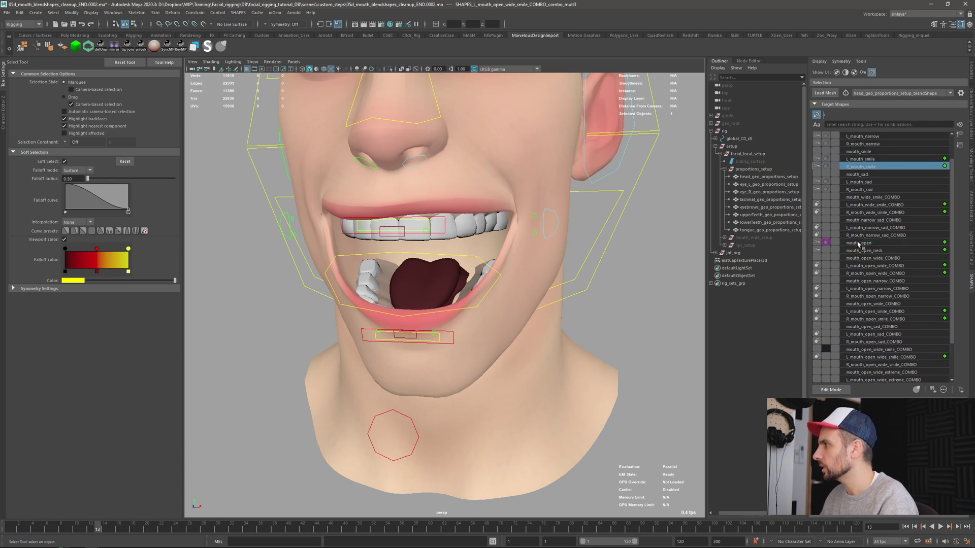
left_click(858, 244, "ctrl")
scroll(875, 190, "up", 2)
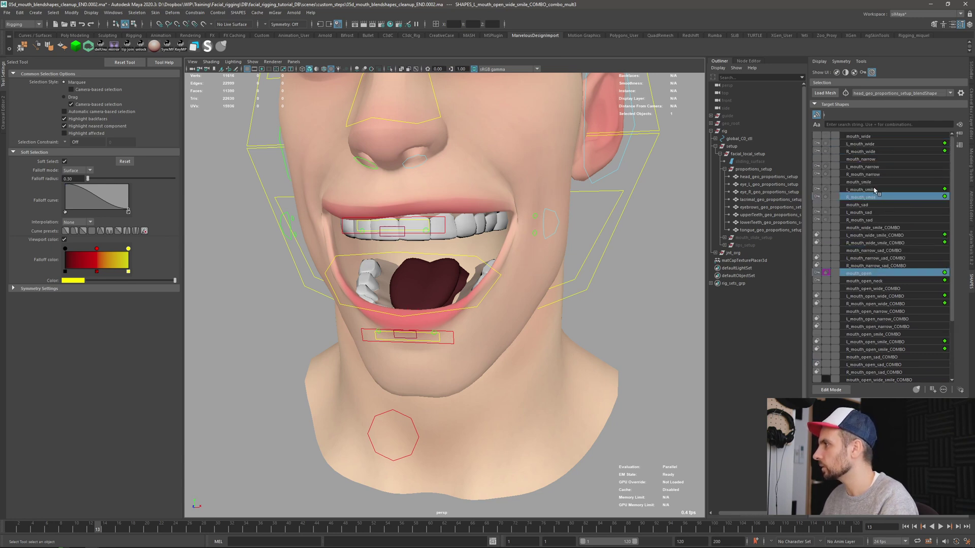
left_click(862, 152)
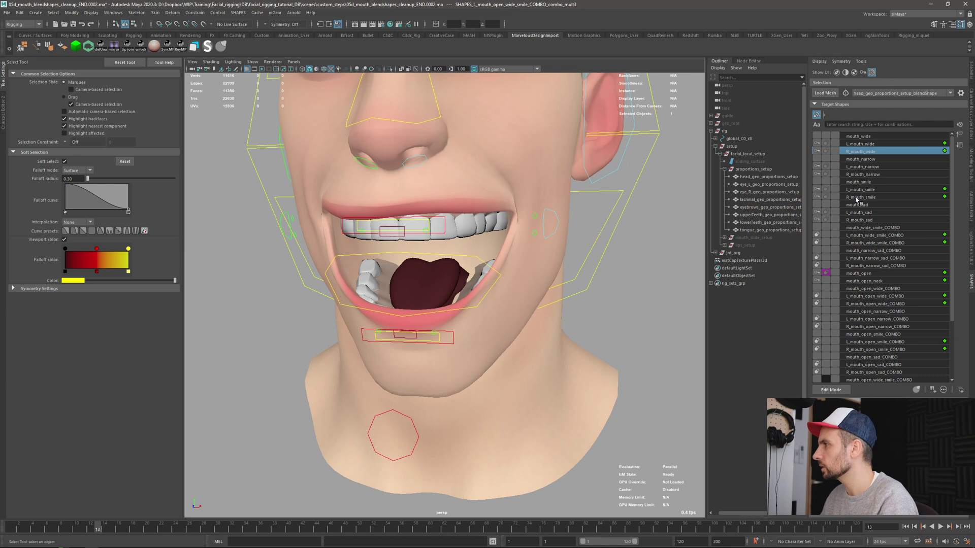
left_click(857, 197)
scroll(866, 224, "down", 2)
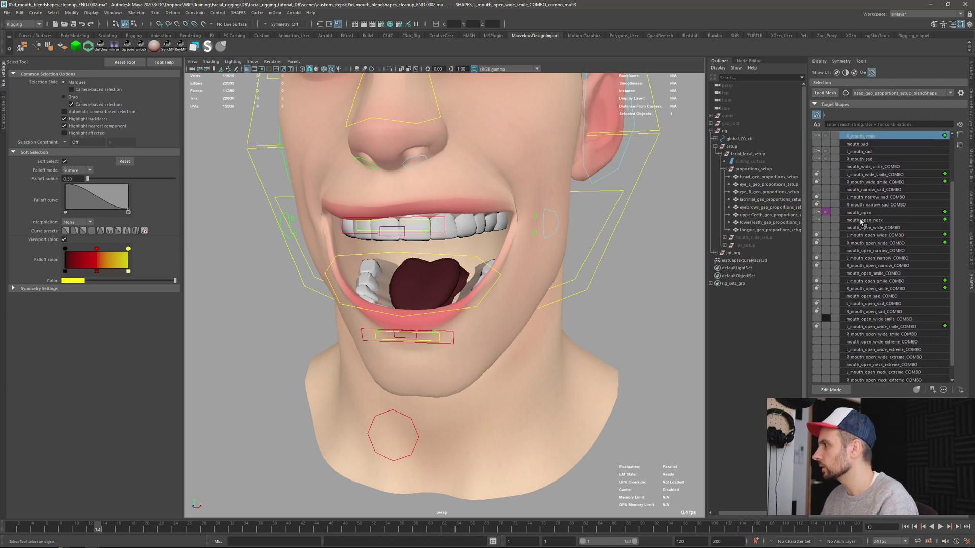
left_click(857, 213)
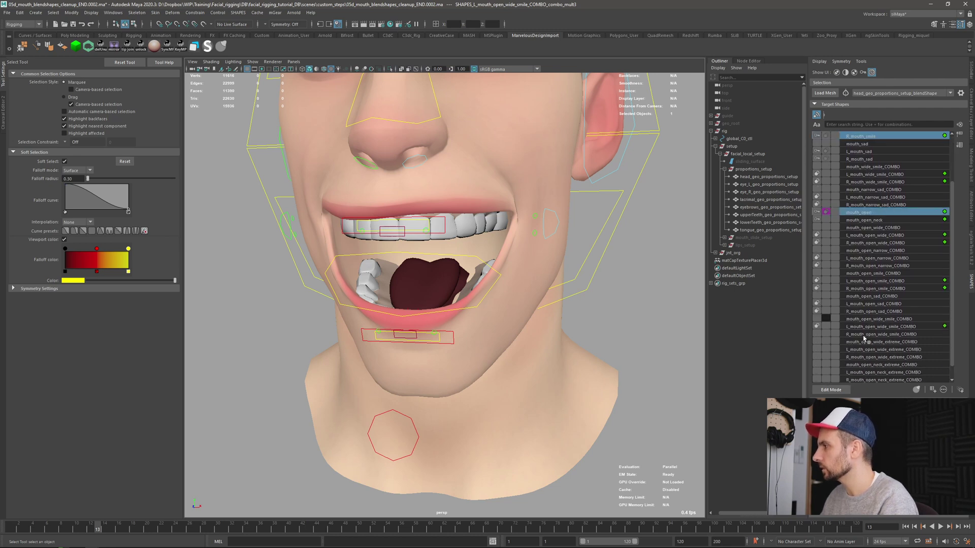
left_click(858, 335, "ctrl")
left_click(827, 334)
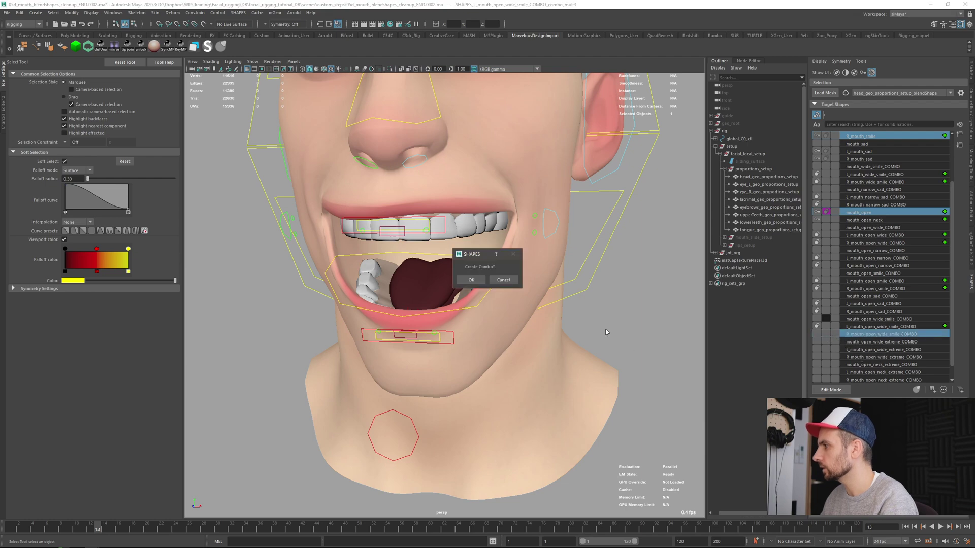
left_click(470, 280)
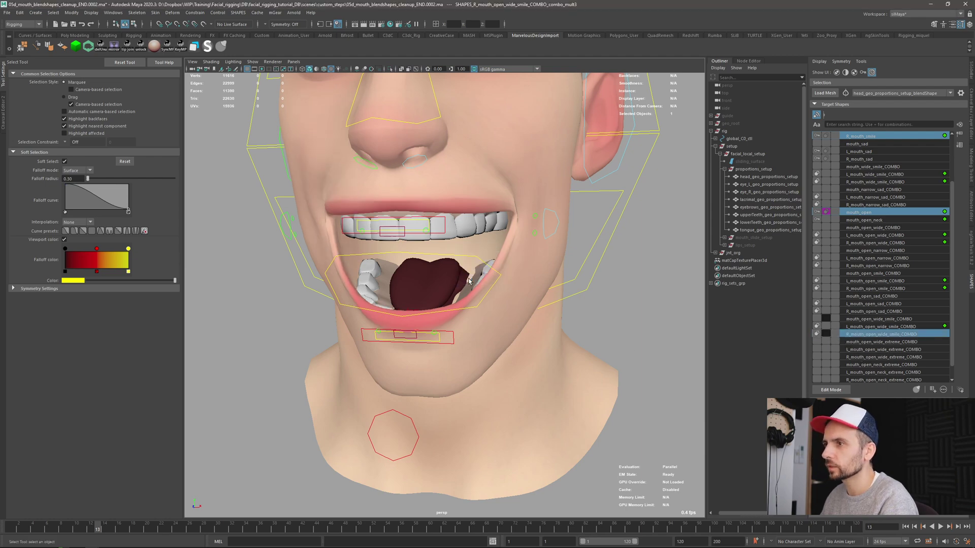
Step: Check the open wide smile pose on the head from the front and the side
scroll(360, 210, "down", 5)
left_click_drag(360, 207, 388, 223, "alt")
scroll(907, 345, "down", 2)
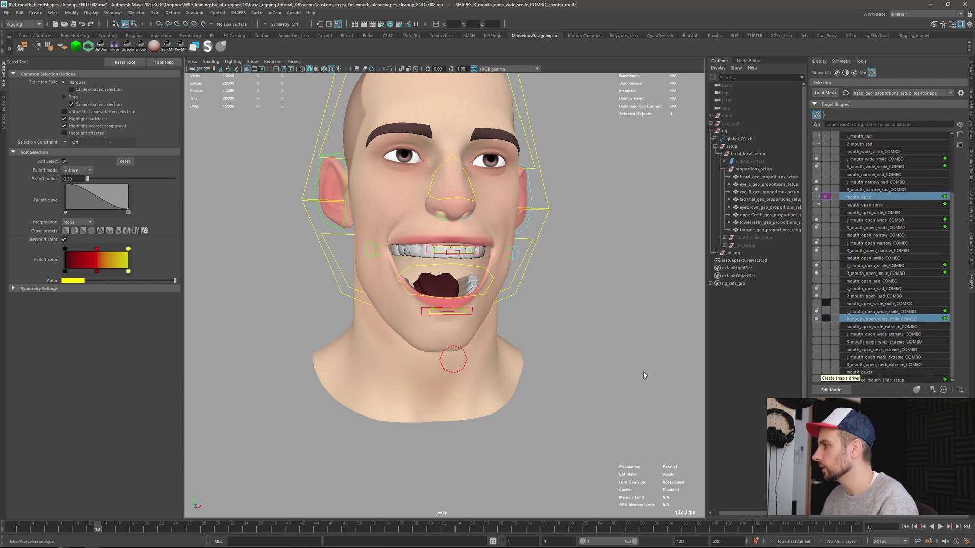
left_click_drag(422, 350, 494, 378, "alt")
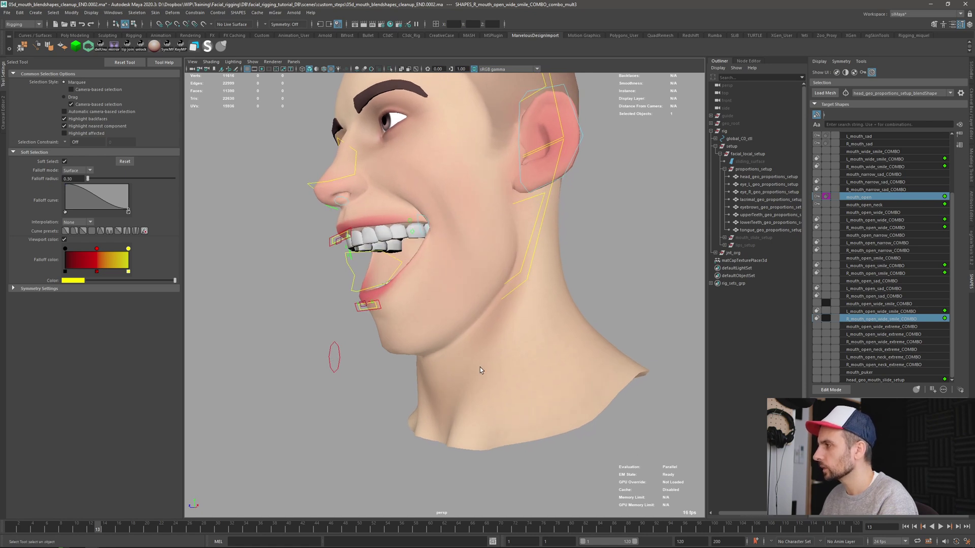
scroll(480, 361, "up", 2)
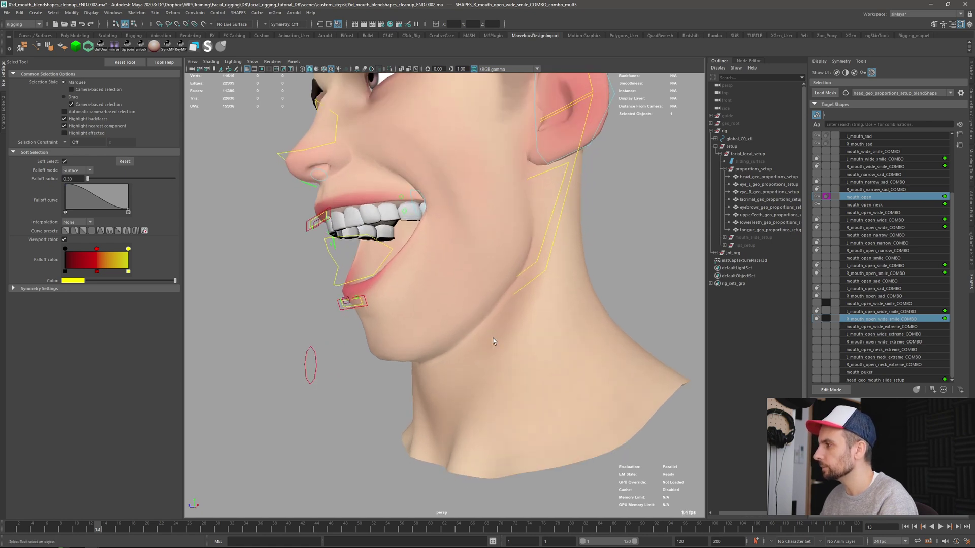
left_click_drag(493, 341, 477, 370, "alt")
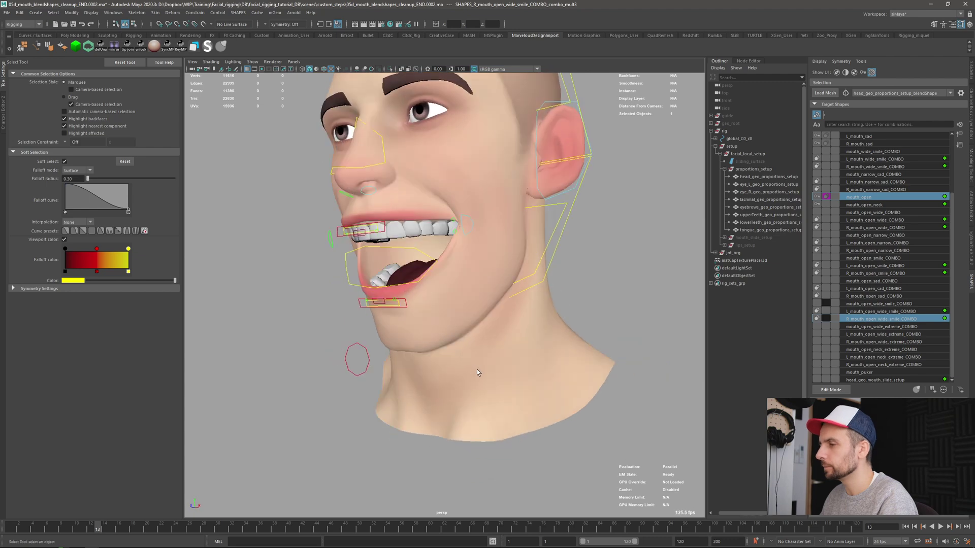
Step: Go to the extreme wide-open mouth pose at frame 15 and check the mouth from several angles
key("alt+period")
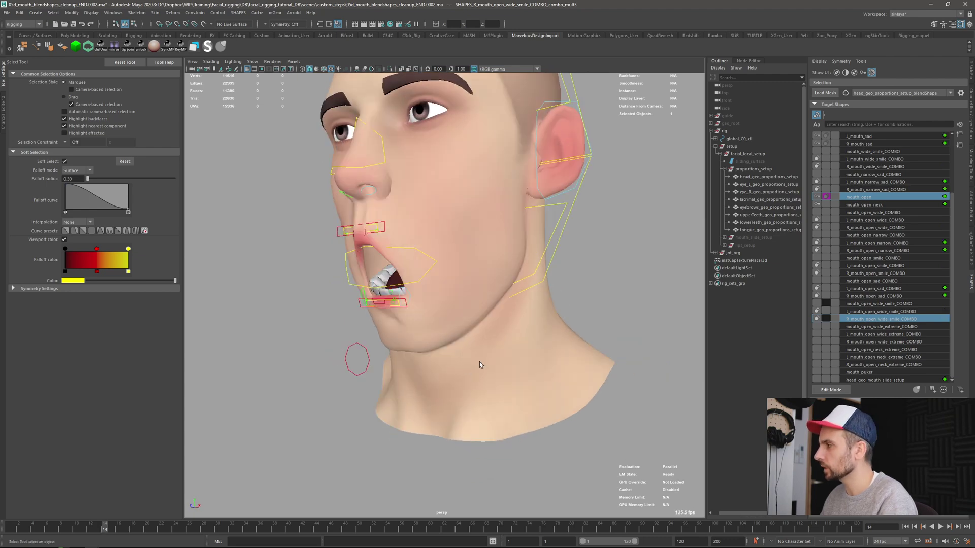
key("alt+period")
left_click_drag(480, 362, 425, 367, "alt")
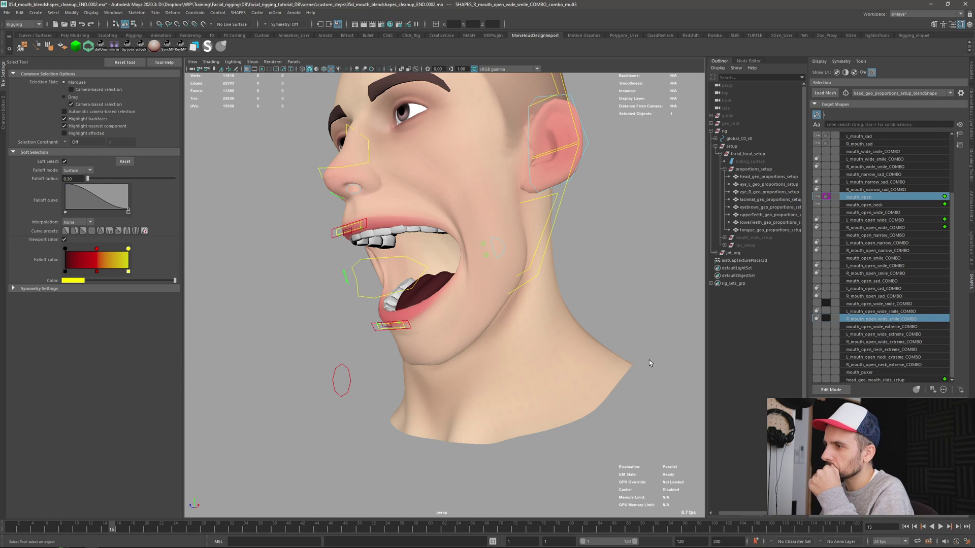
left_click_drag(598, 362, 639, 313, "alt")
key("alt+comma")
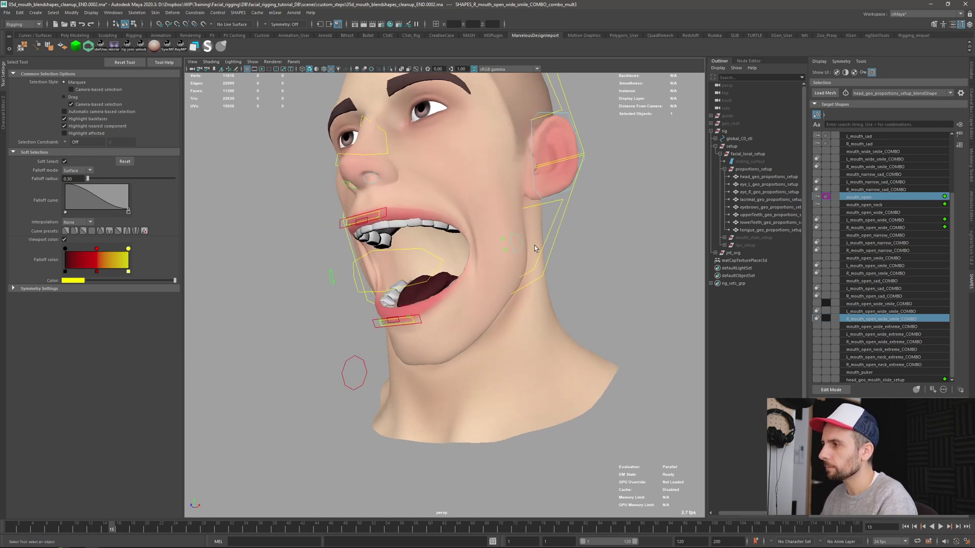
scroll(909, 267, "up", 4)
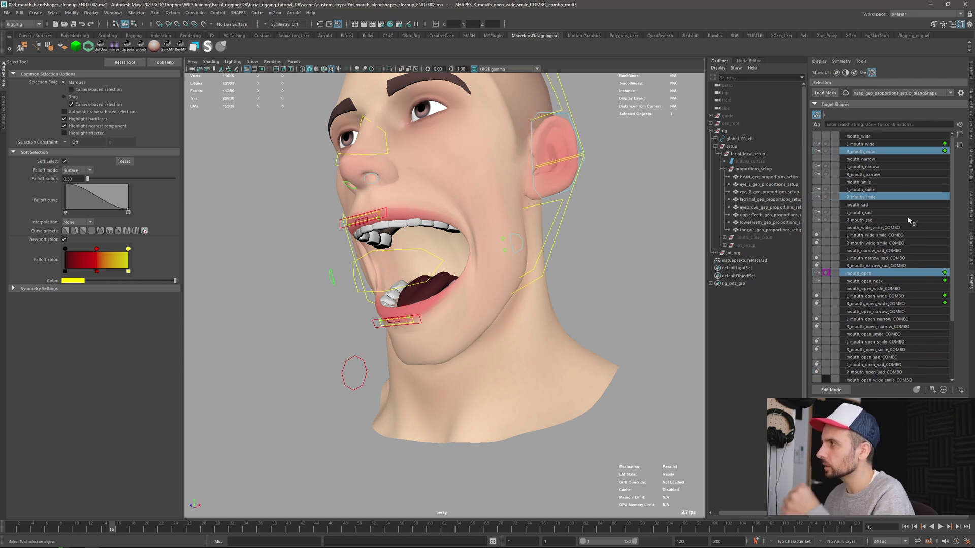
Step: Review the open wide extreme and open neck extreme combo shapes together with L_mouth_wide and mouth_open in the target list
left_click(882, 144)
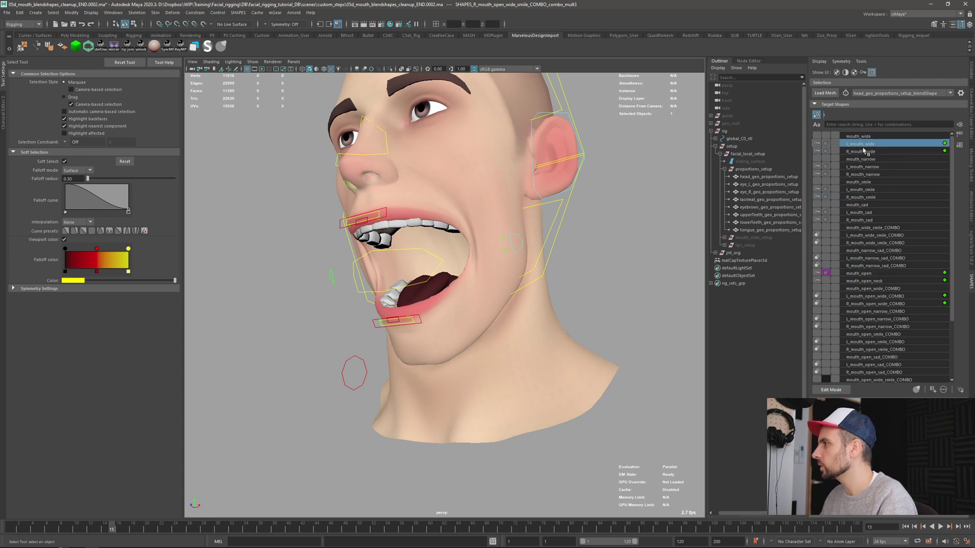
left_click(868, 274)
scroll(894, 277, "down", 5)
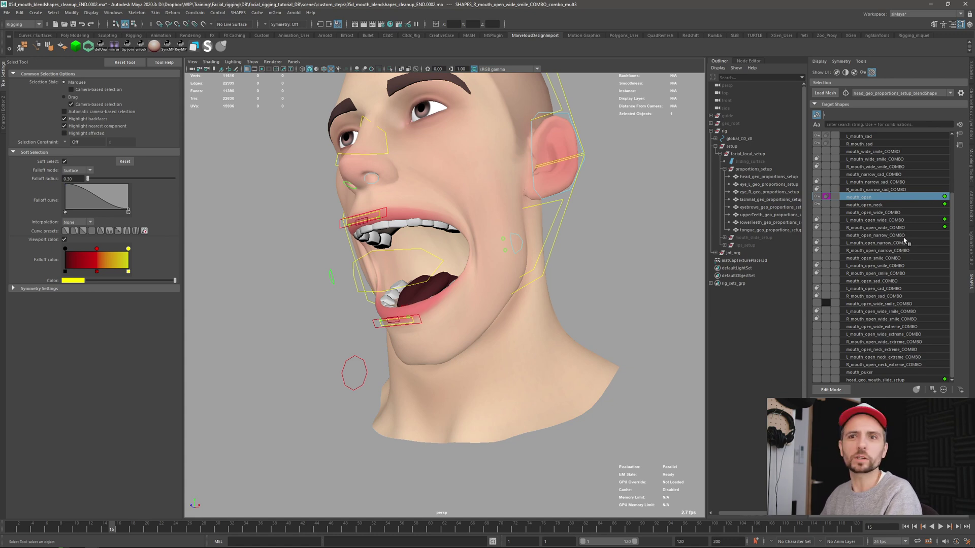
scroll(894, 246, "up", 4)
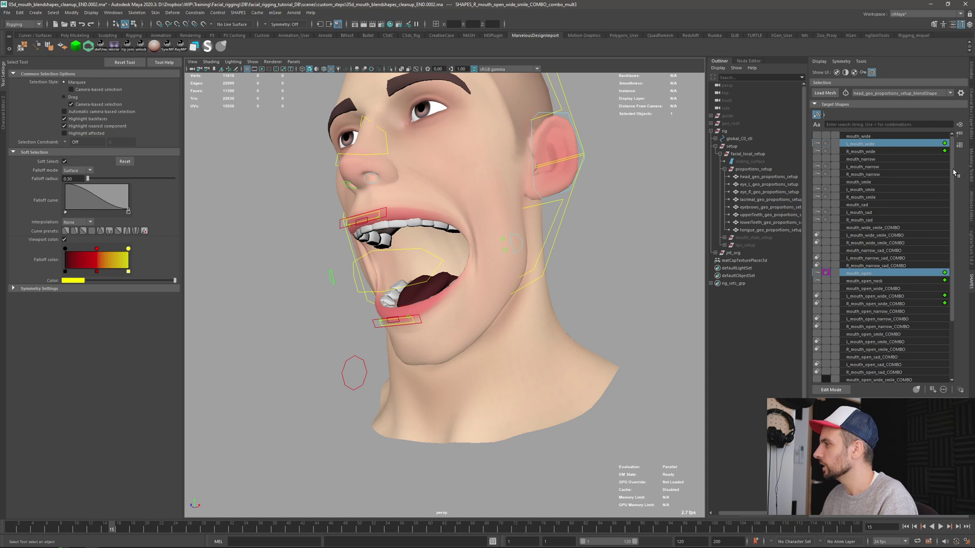
left_click_drag(955, 173, 963, 246)
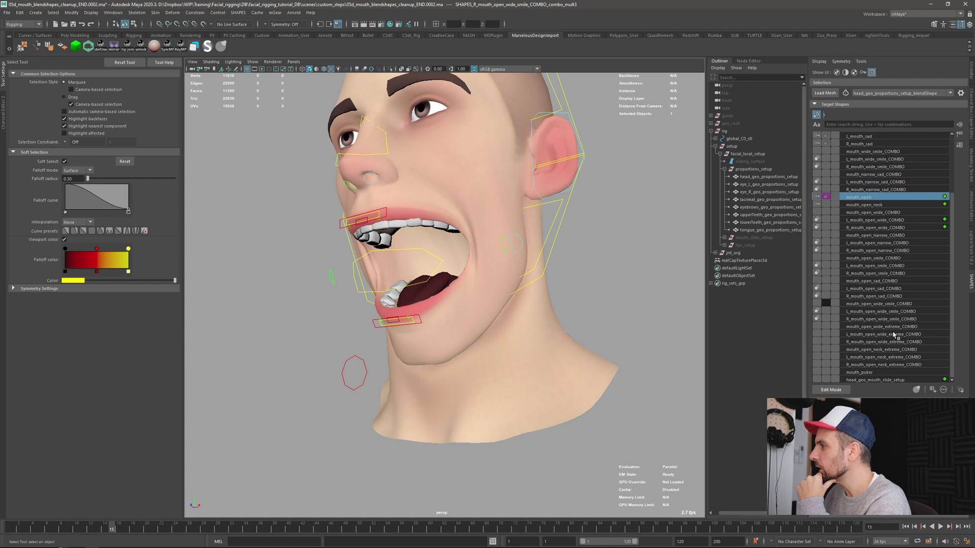
left_click(861, 327)
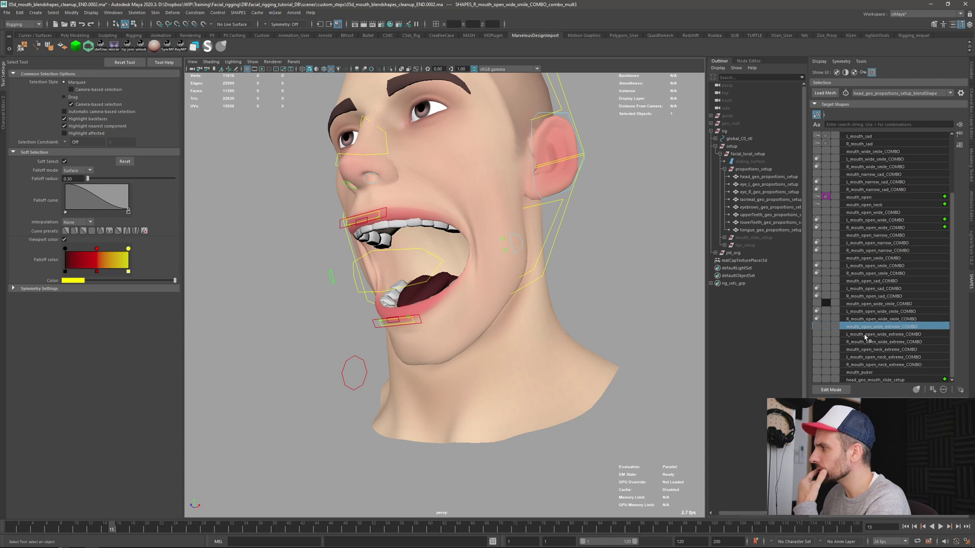
left_click(868, 350)
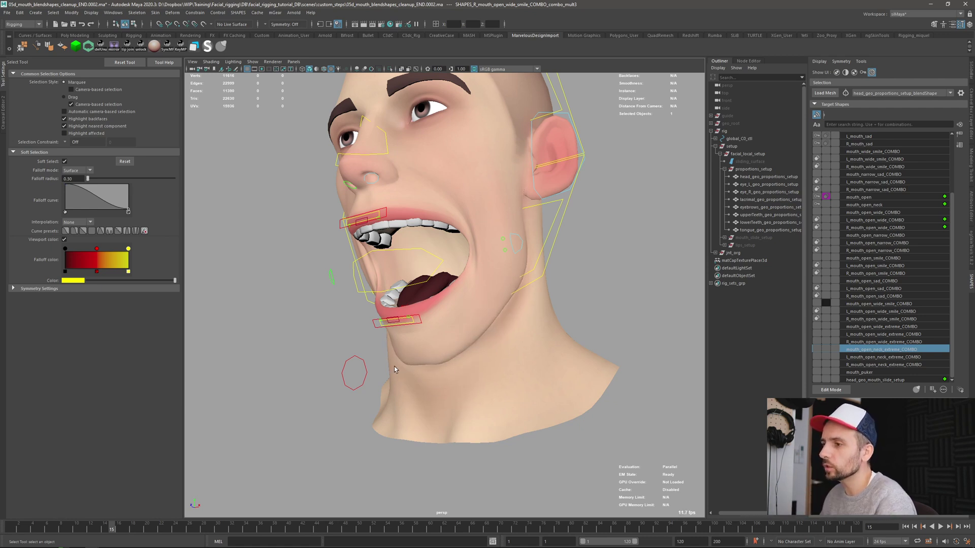
Step: Select the jaw control and compare the mouth_open shape's driver setup and pose at frames 12 and 15
left_click(358, 354)
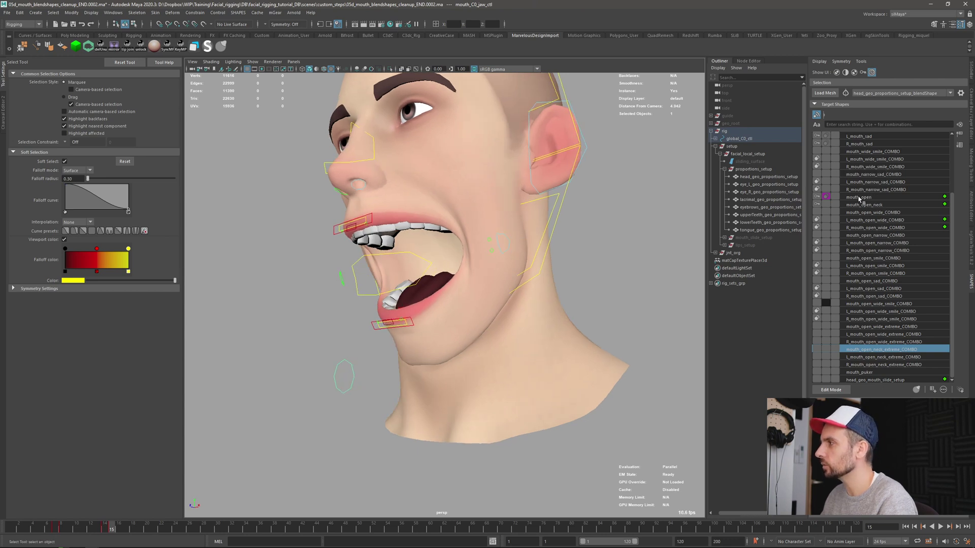
key("alt+comma")
key("alt+comma")
key("alt+comma")
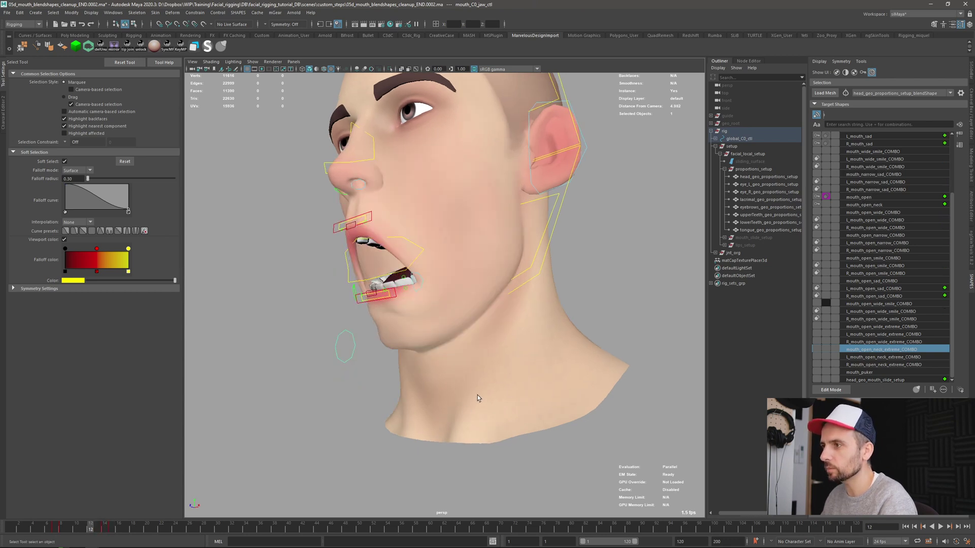
left_click(865, 198)
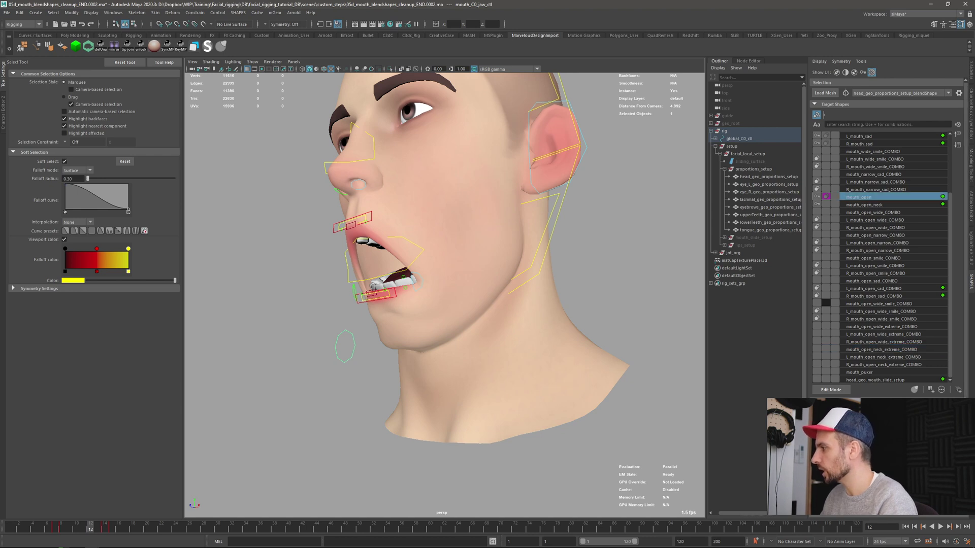
scroll(886, 238, "down", 3)
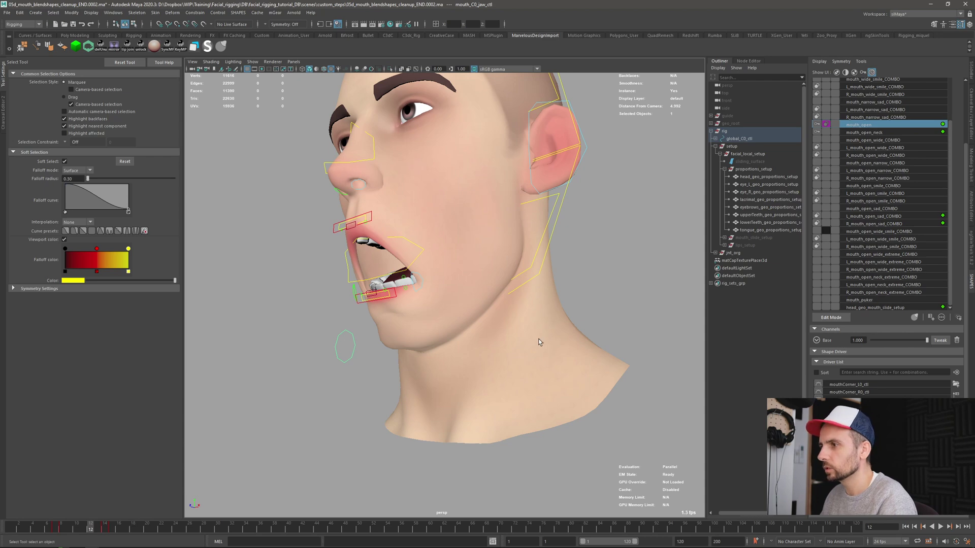
key("alt+period")
key("alt+period")
key("alt+period")
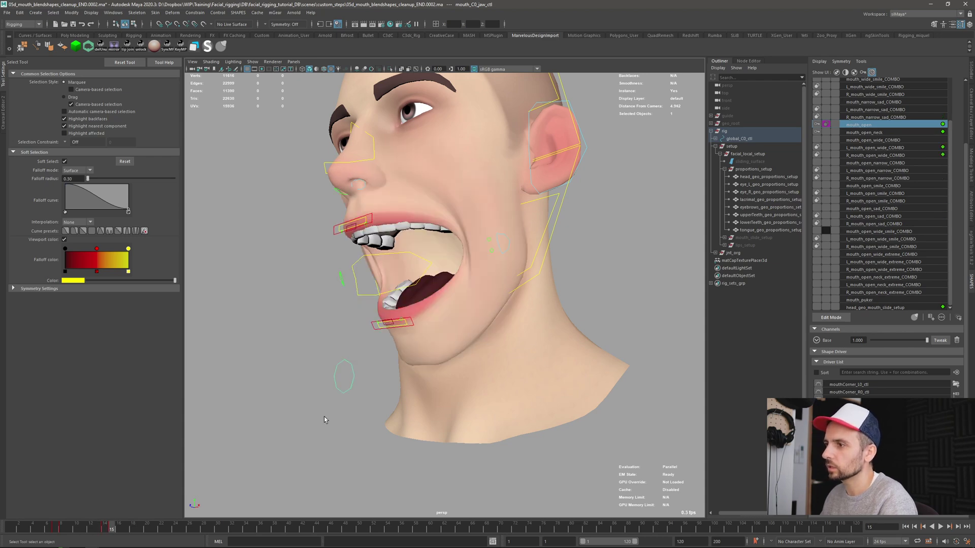
left_click_drag(471, 378, 483, 370, "alt")
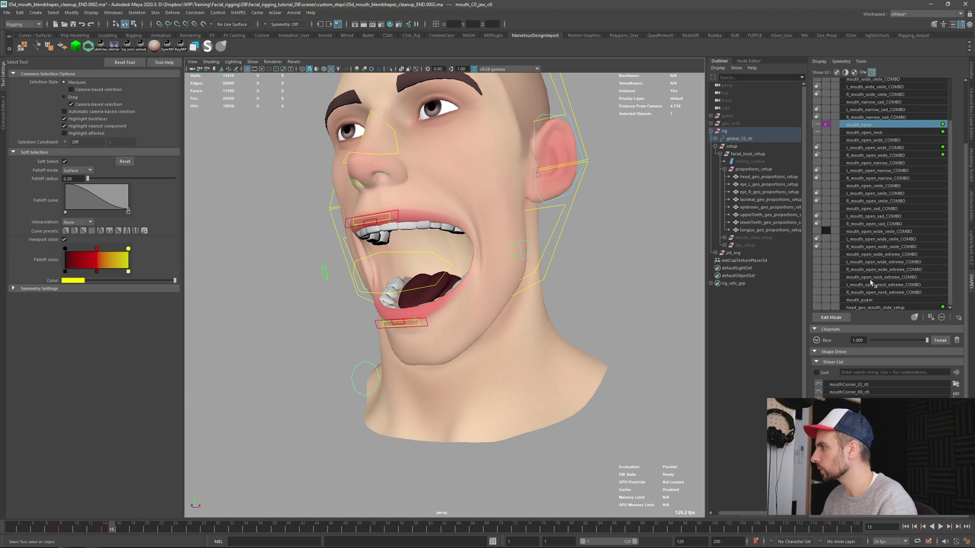
Step: Delete the L_mouth_open_neck_extreme_COMBO and R_mouth_open_neck_extreme_COMBO target shapes
left_click(871, 277)
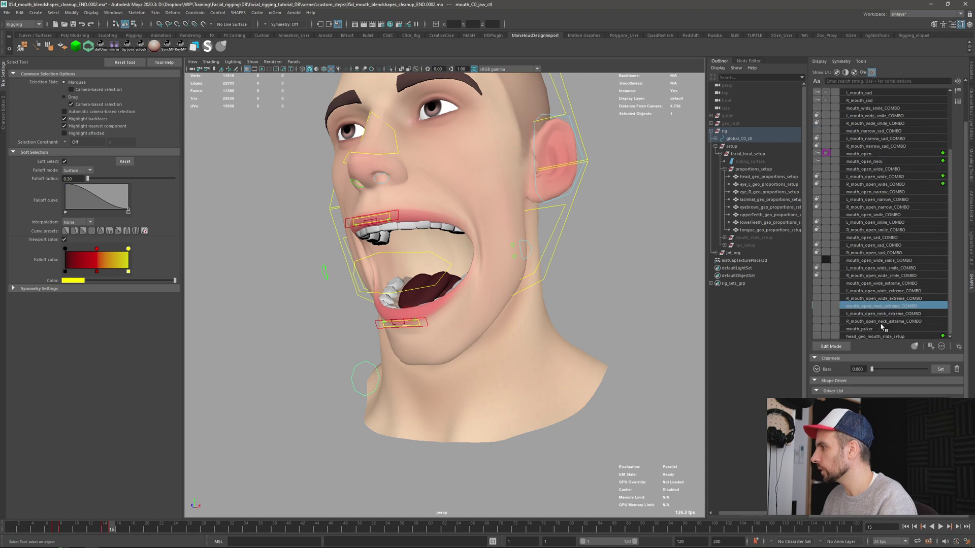
left_click(885, 314)
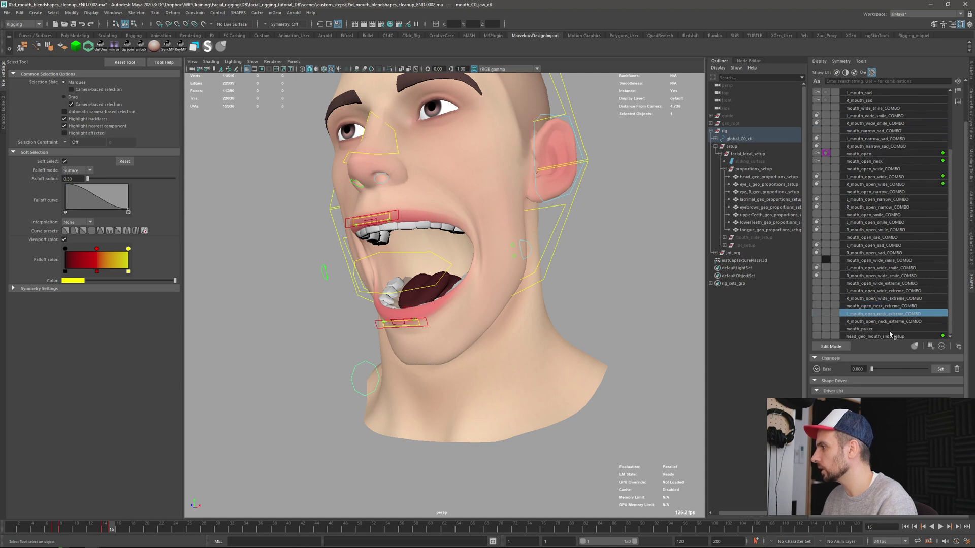
left_click(890, 321, "shift")
left_click(957, 370)
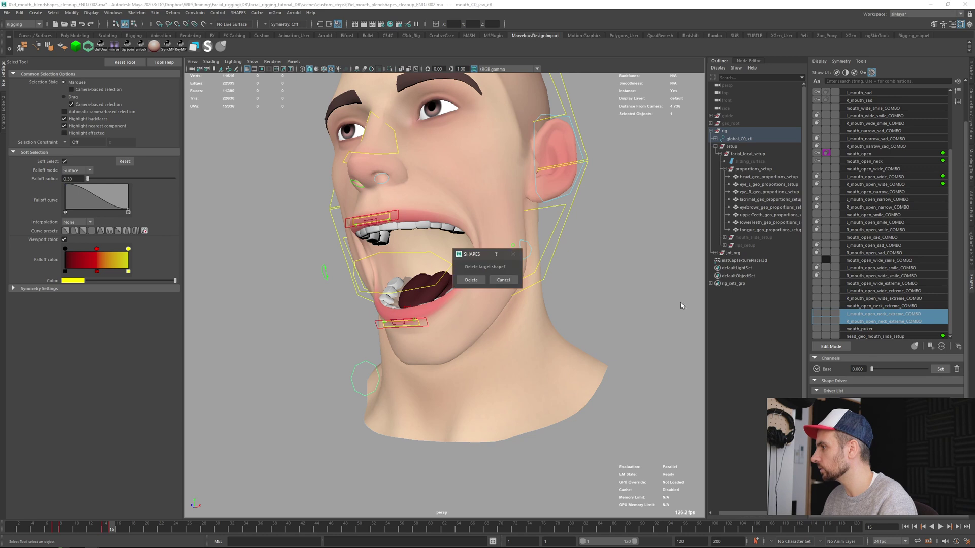
left_click(471, 281)
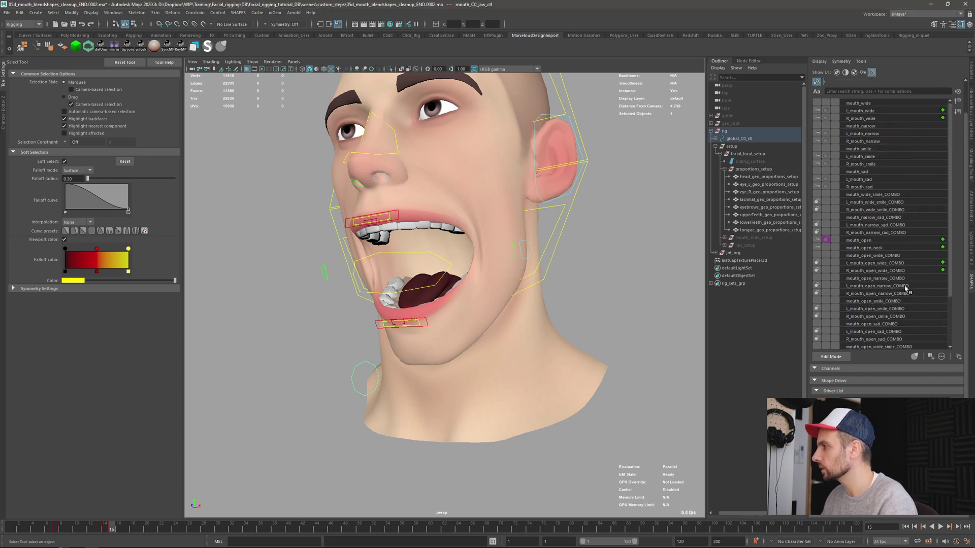
Step: Create a shape driver for mouth_open_neck_extreme_COMBO from the jaw control at frame 15
scroll(859, 325, "down", 3)
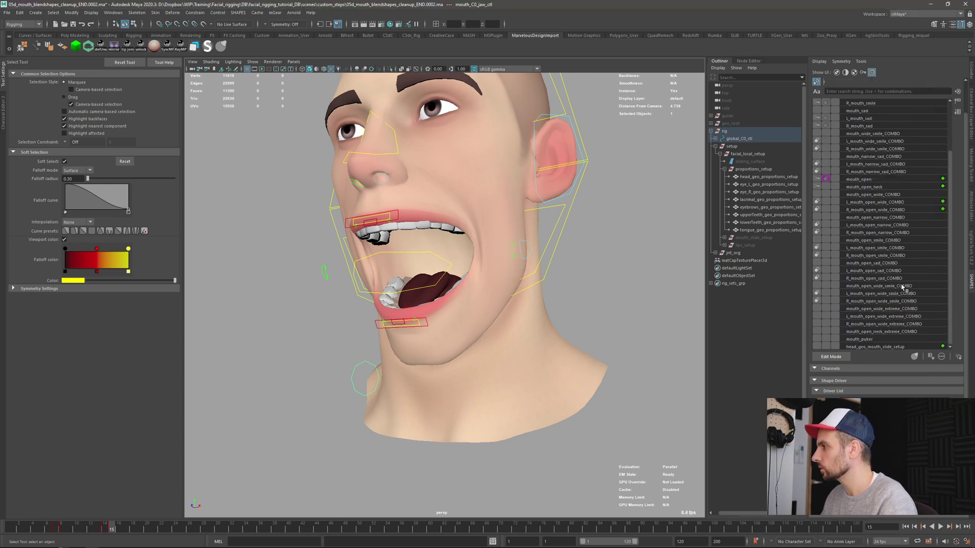
left_click(876, 333)
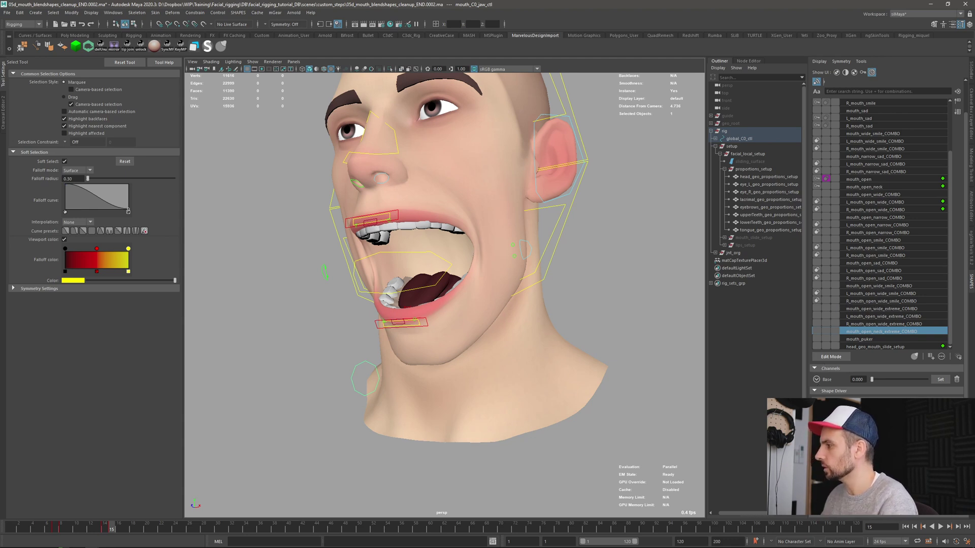
scroll(886, 254, "down", 1)
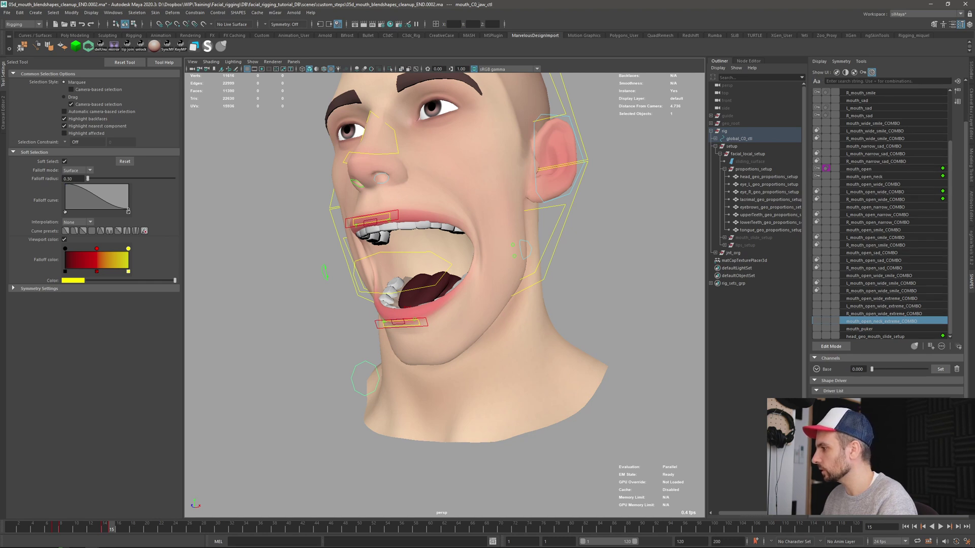
scroll(888, 239, "down", 3)
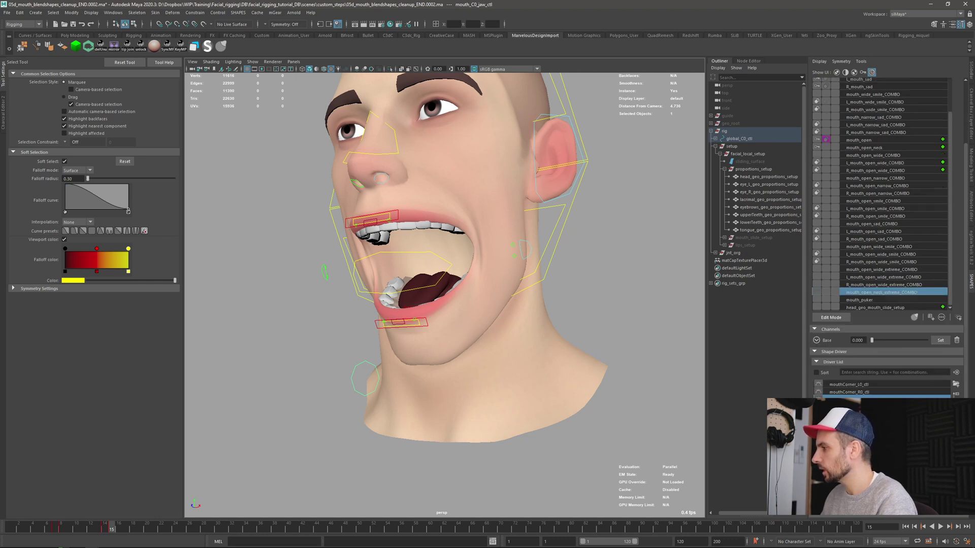
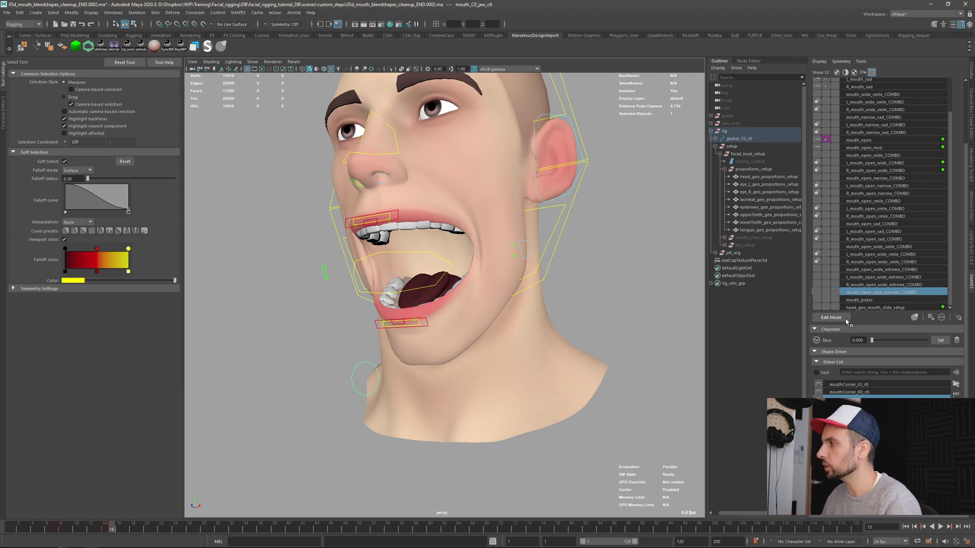
left_click(818, 293)
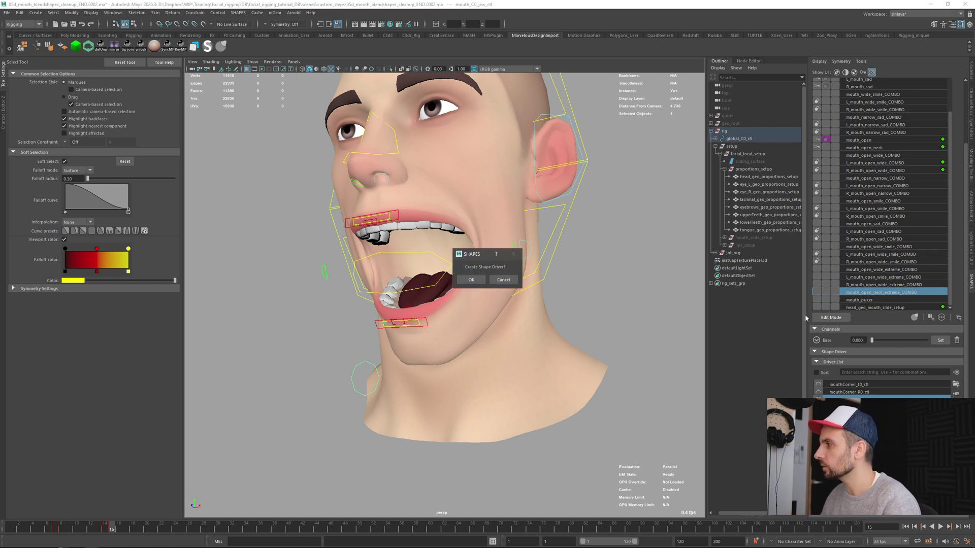
left_click(471, 280)
left_click(487, 308)
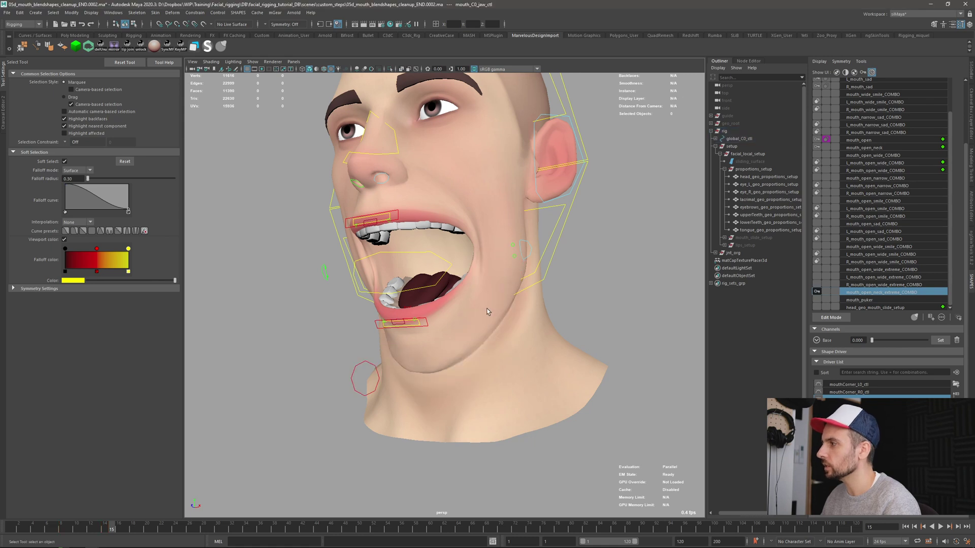
Step: Raise and partly lower the jaw control from the side to test how it drives the neck extreme shape
left_click_drag(541, 339, 331, 329, "alt")
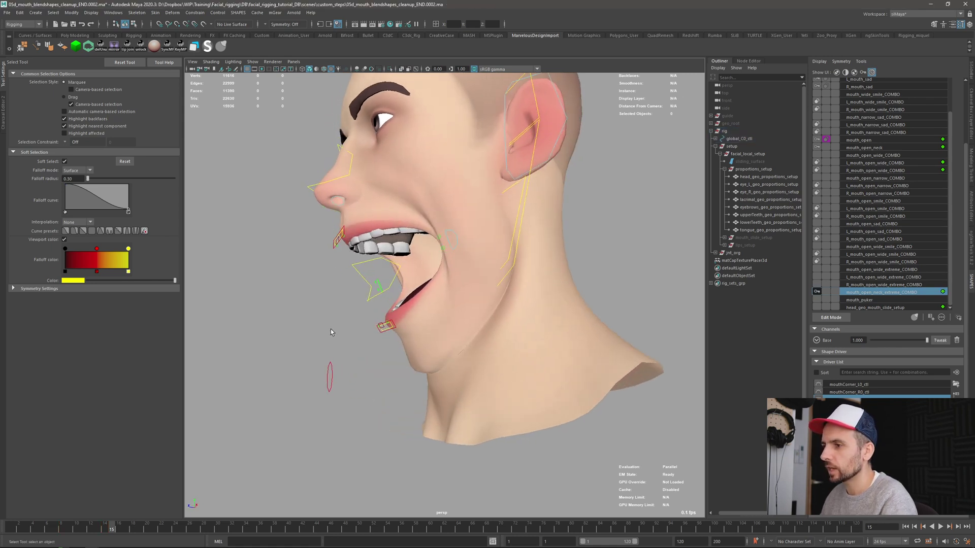
key("w")
left_click(330, 377)
left_click_drag(330, 365, 318, 295)
middle_click_drag(315, 335, 316, 321)
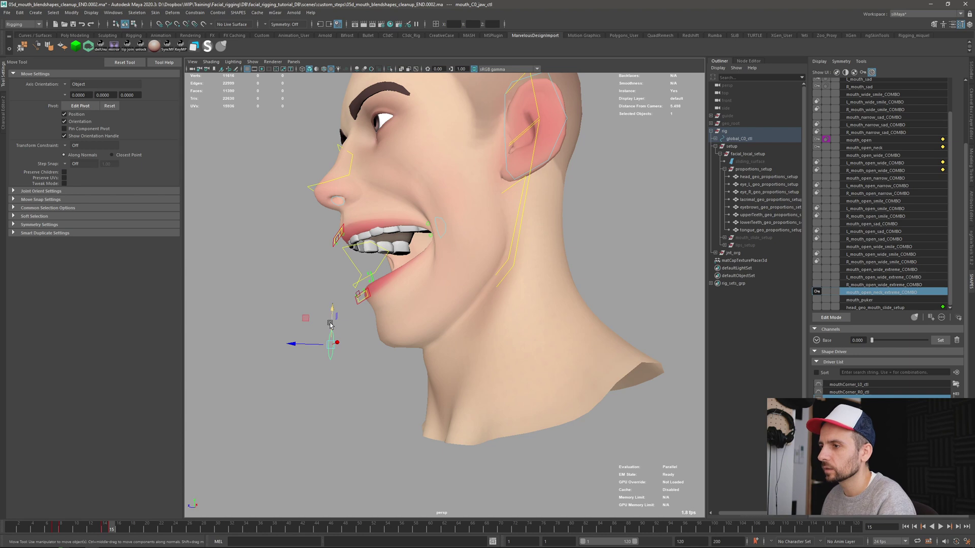
left_click_drag(330, 325, 329, 348)
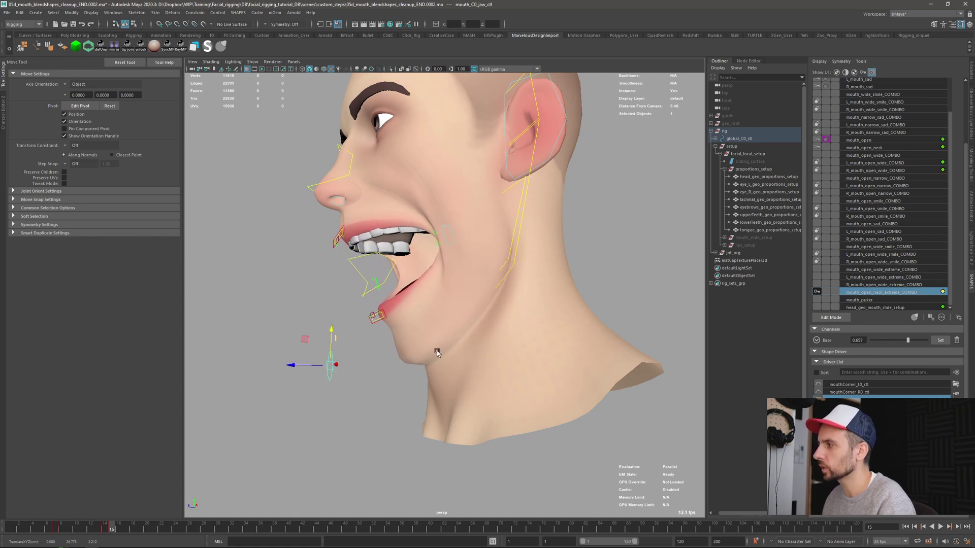
Step: Try a value of 0.742 on the neck extreme shape and raise the jaw control again to test it
left_click_drag(506, 264, 584, 294, "alt")
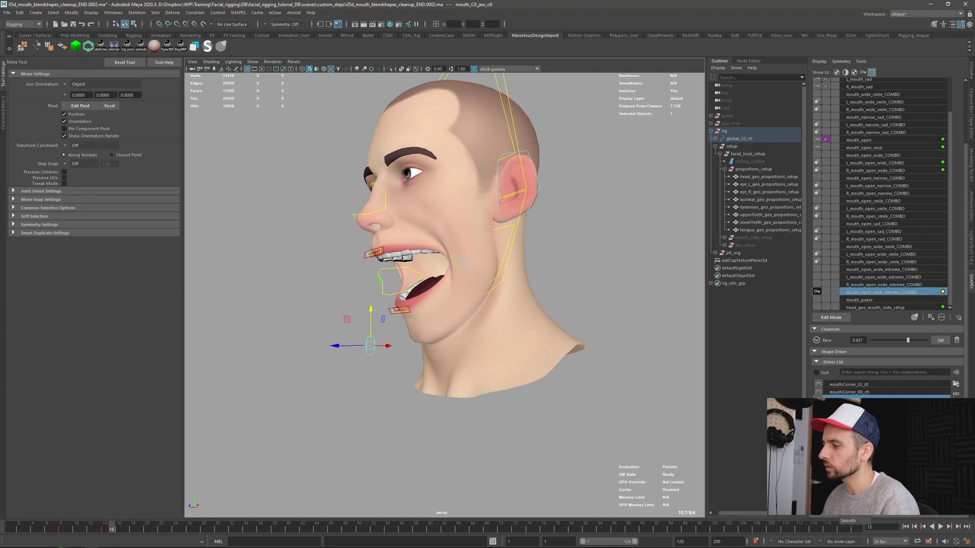
left_click_drag(908, 340, 916, 340)
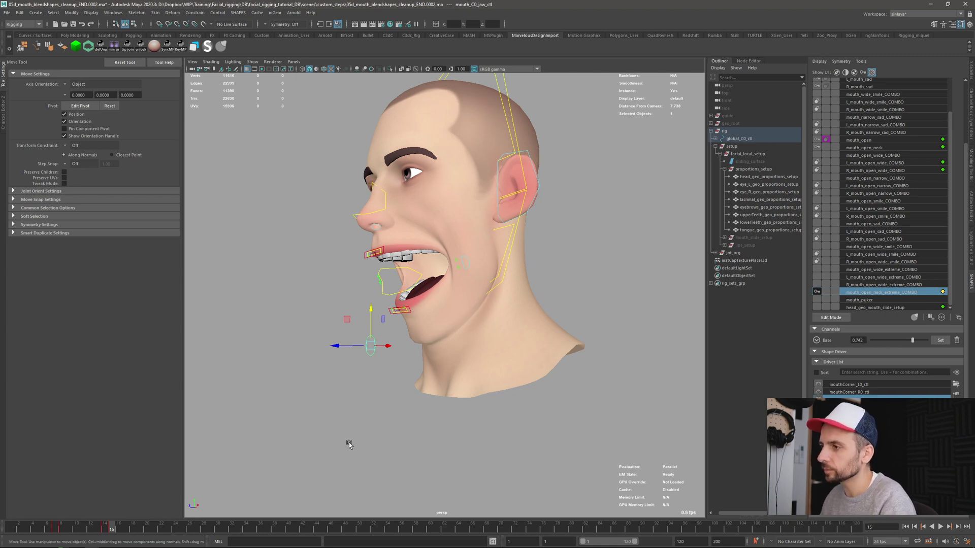
left_click_drag(348, 445, 337, 452, "alt")
left_click_drag(348, 336, 370, 319)
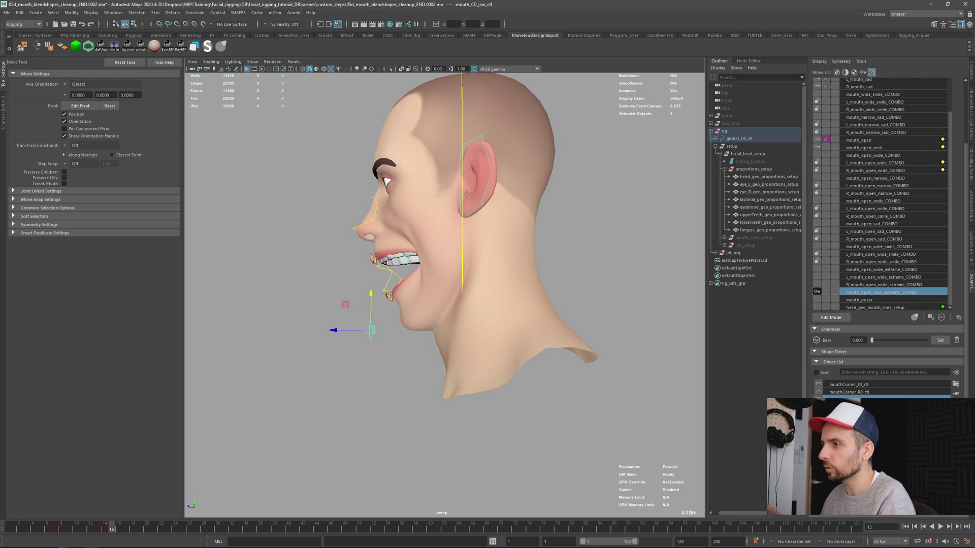
Step: Go to frame 16 and check the extreme open mouth pose from the front
left_click_drag(427, 409, 342, 415, "alt")
right_click_drag(342, 415, 371, 420, "alt")
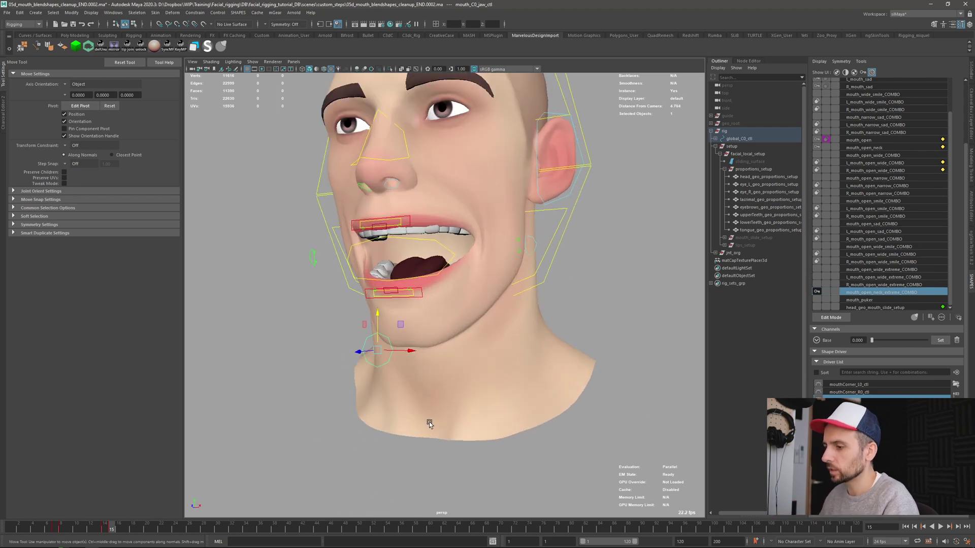
key("alt+period")
left_click_drag(439, 406, 429, 405, "alt")
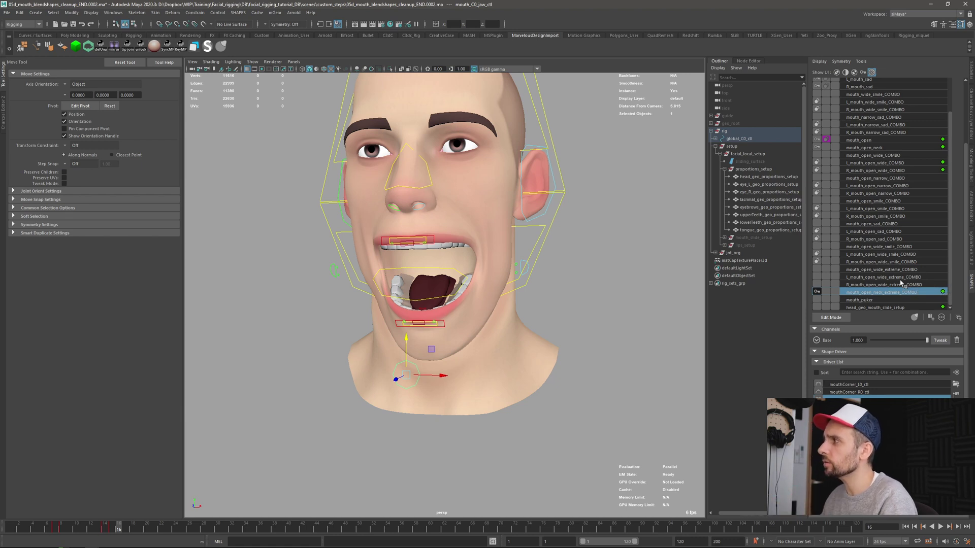
Step: Create the L_mouth_open_wide_extreme_COMBO combo from L_mouth_wide, mouth_open and mouth_open_neck_extreme_COMBO
scroll(901, 283, "up", 4)
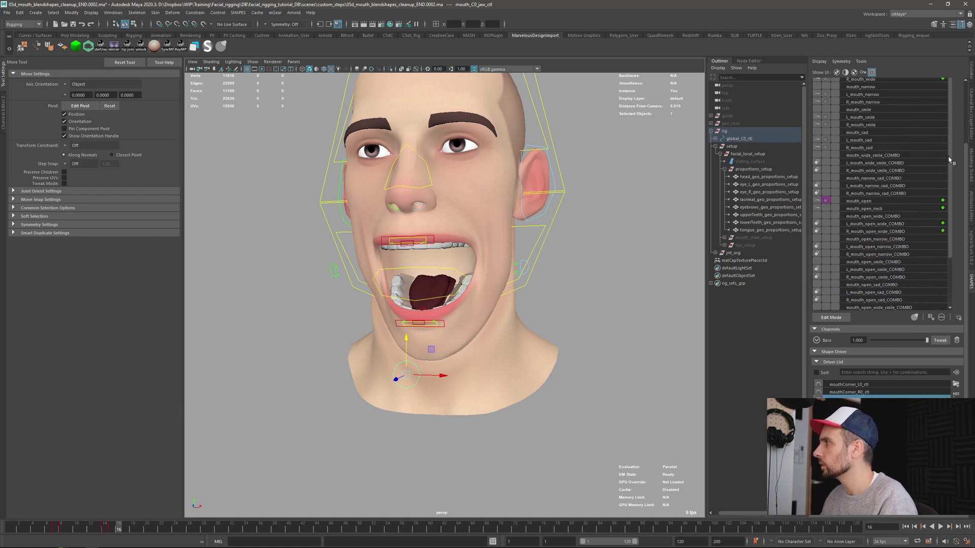
left_click_drag(965, 164, 966, 98)
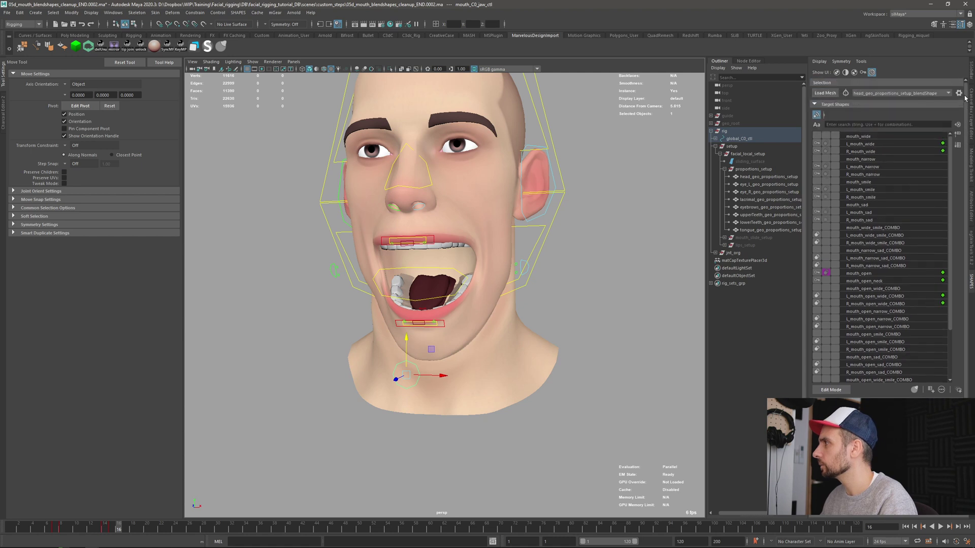
left_click(878, 144)
left_click(875, 274, "ctrl")
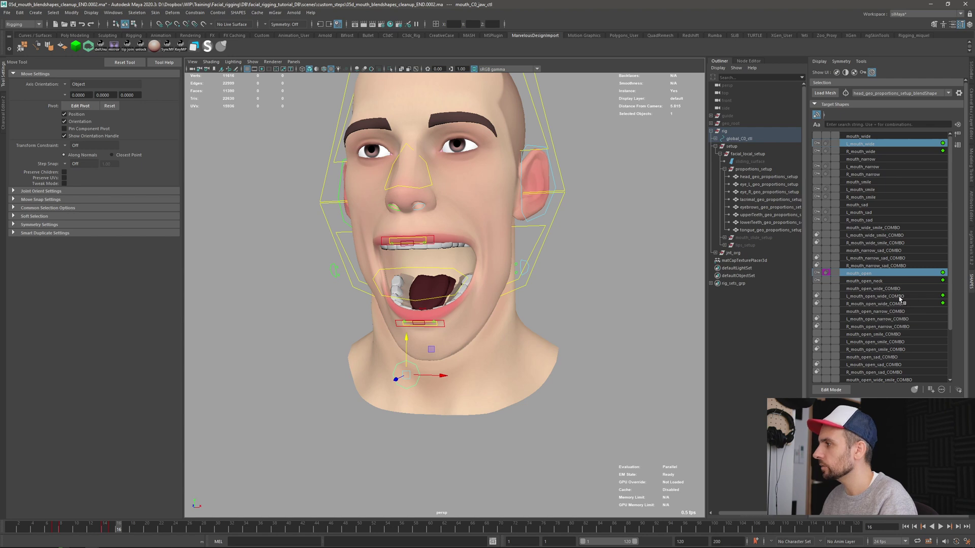
scroll(906, 300, "down", 2)
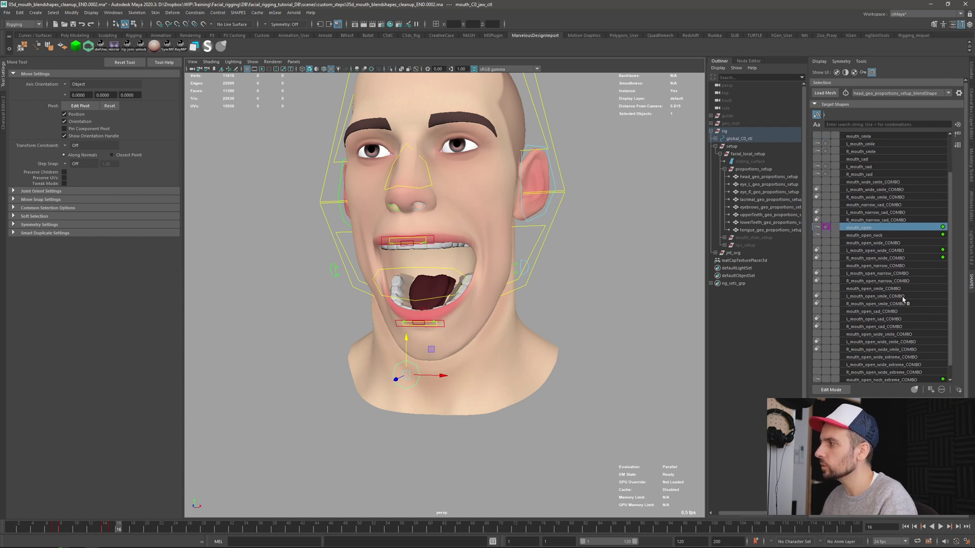
scroll(926, 270, "down", 1)
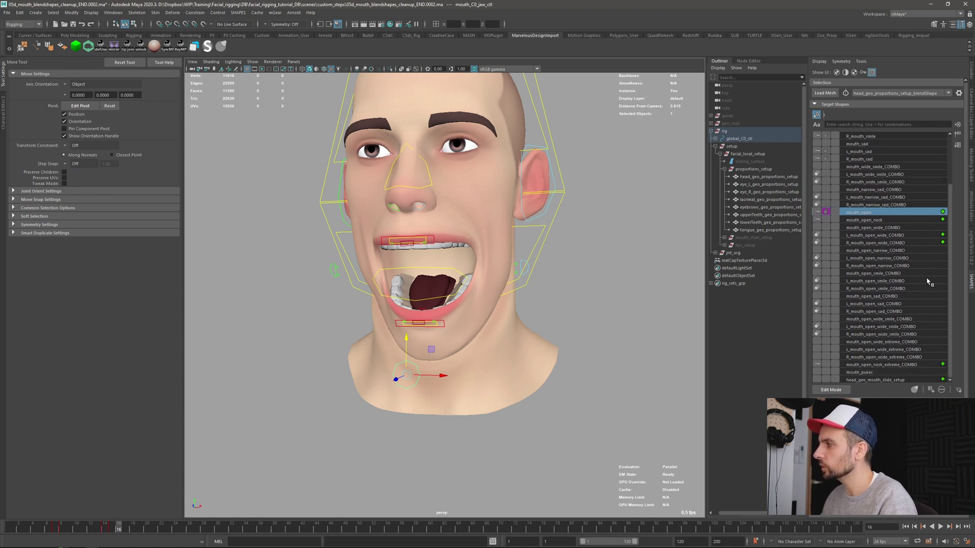
left_click(878, 365, "ctrl")
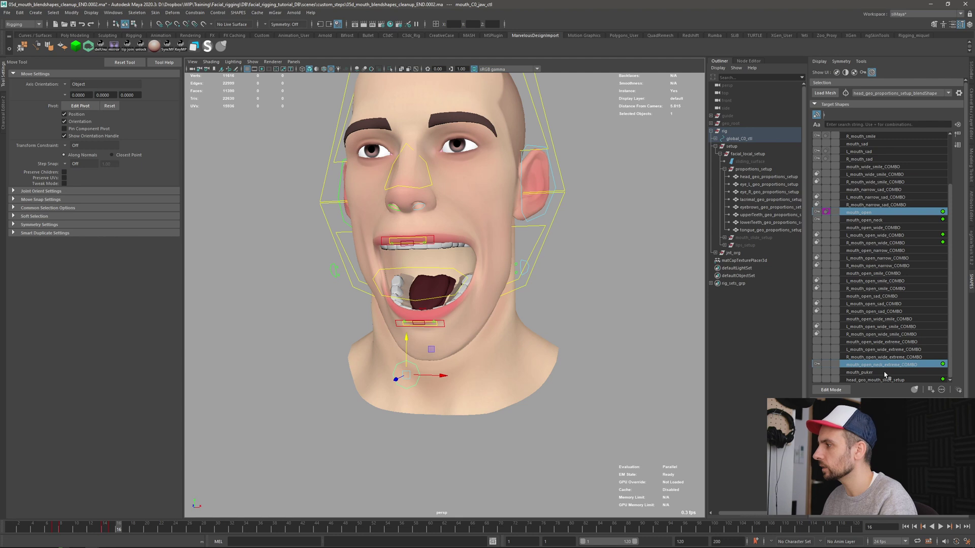
left_click(856, 350, "ctrl")
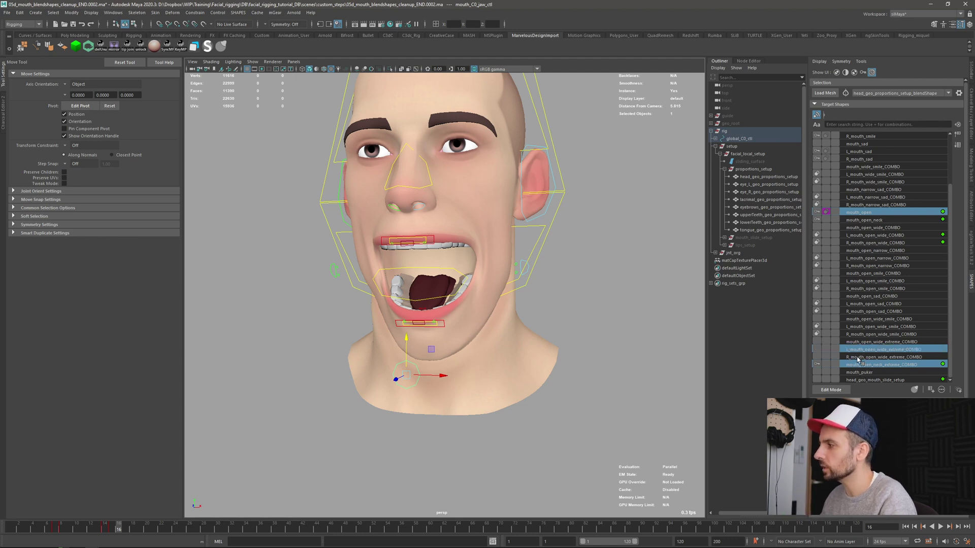
middle_click_drag(838, 355, 828, 351)
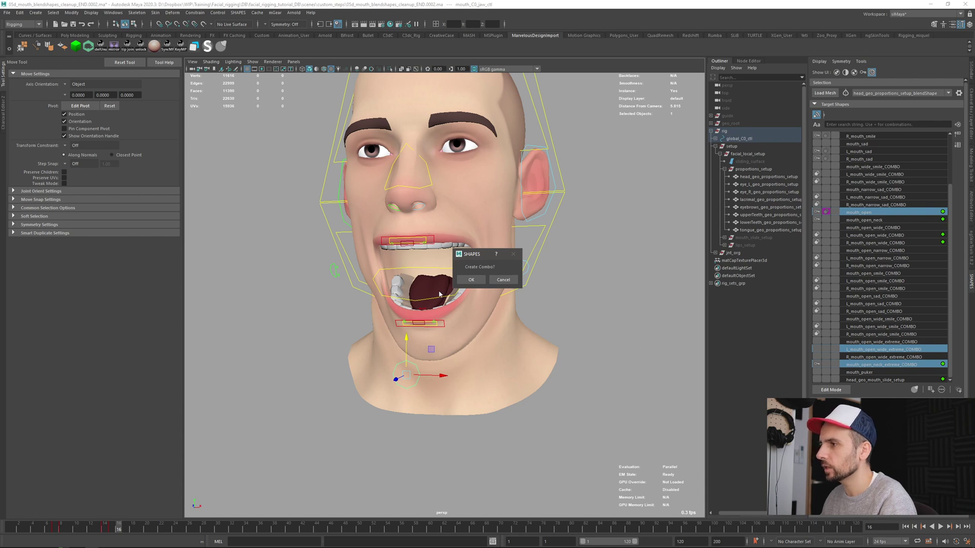
left_click(469, 280)
Step: Create the R_mouth_open_wide_extreme_COMBO combo from R_mouth_wide, mouth_open and mouth_open_neck_extreme_COMBO
left_click_drag(471, 303, 504, 297, "alt")
scroll(886, 236, "up", 3)
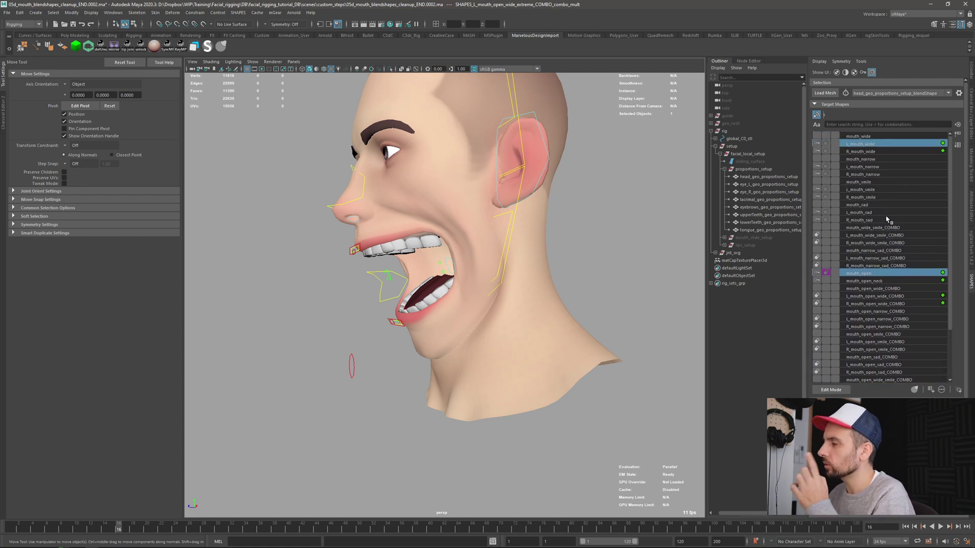
left_click(869, 151)
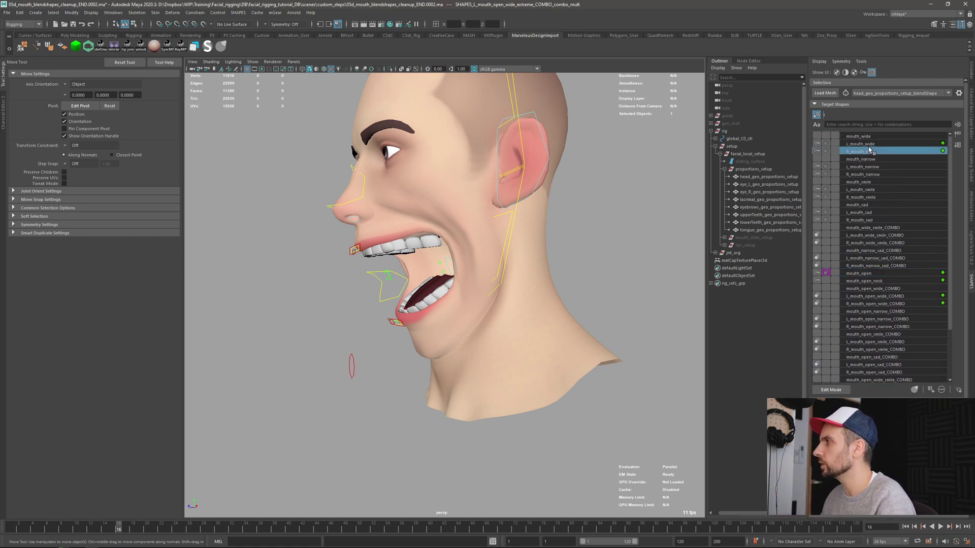
left_click(873, 274)
scroll(888, 305, "down", 3)
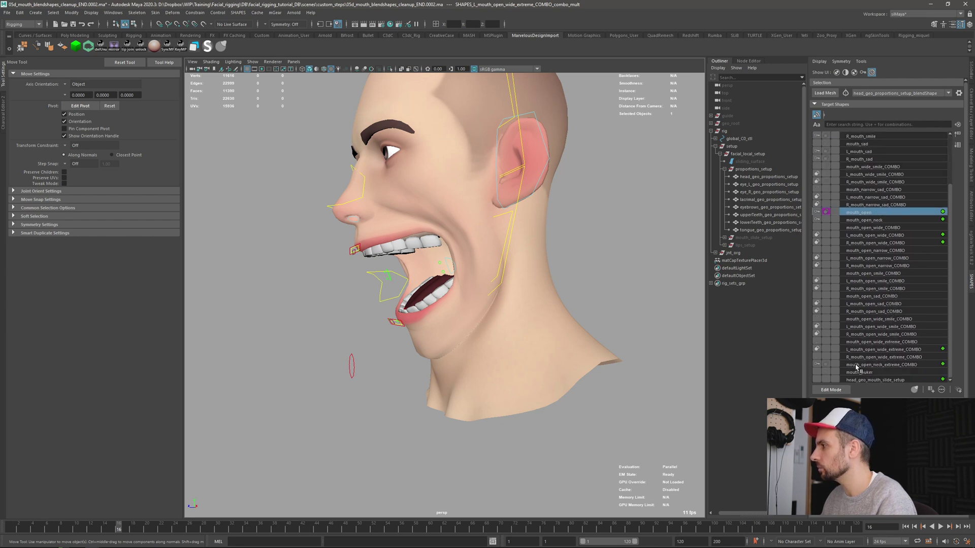
left_click(858, 366, "ctrl")
left_click(858, 358, "ctrl")
left_click(822, 357)
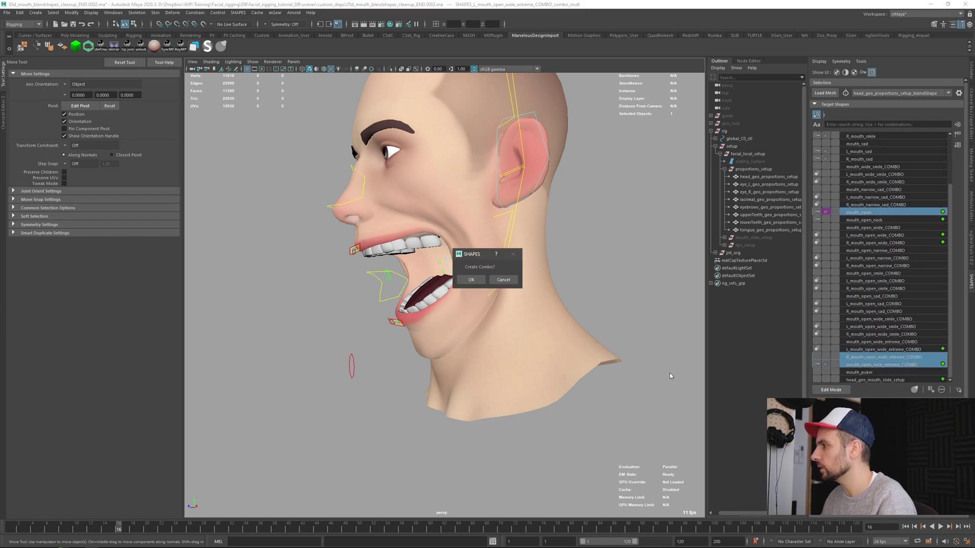
left_click(470, 280)
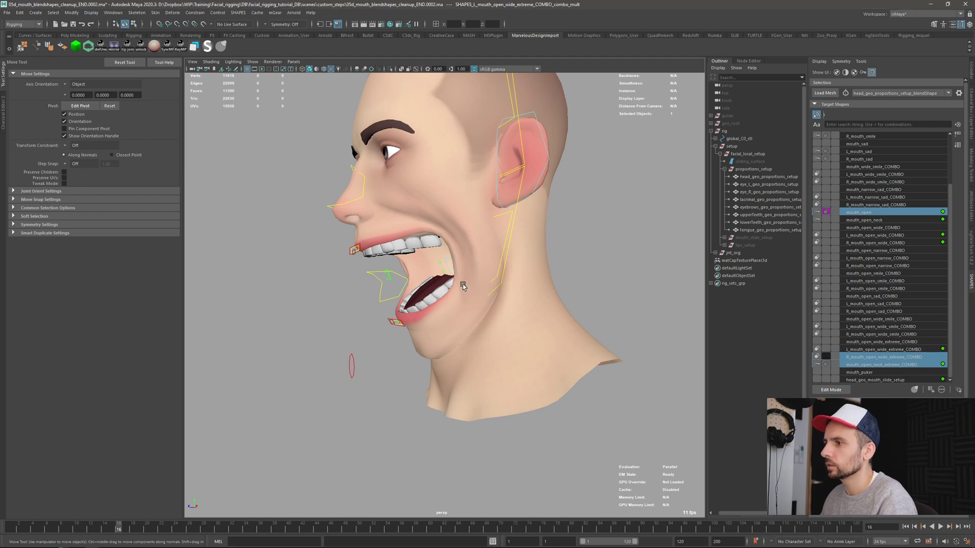
Step: Inspect the extreme open mouth from both sides and raise the jaw control to test closing it
left_click_drag(466, 273, 527, 349, "alt")
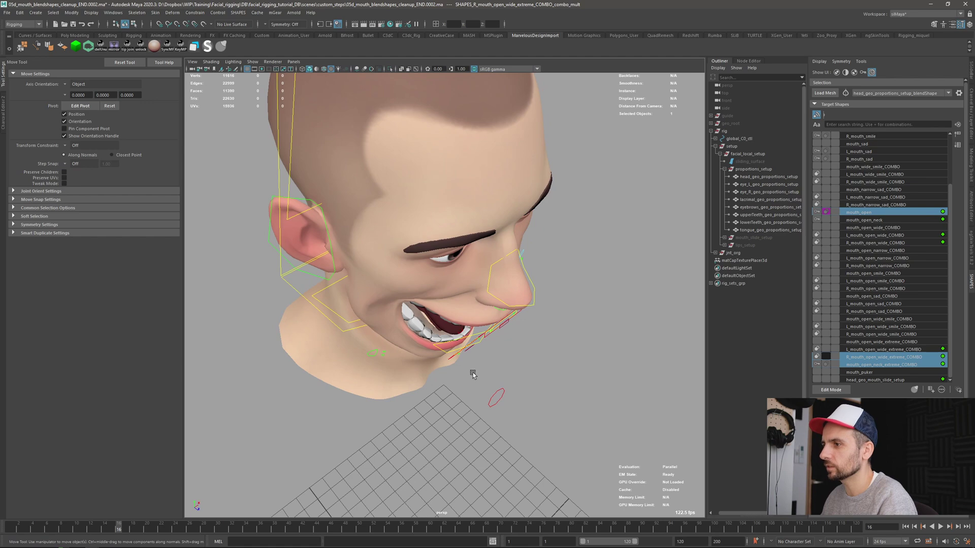
left_click_drag(472, 373, 365, 333, "alt")
key("q")
left_click(571, 301)
scroll(533, 297, "down", 4)
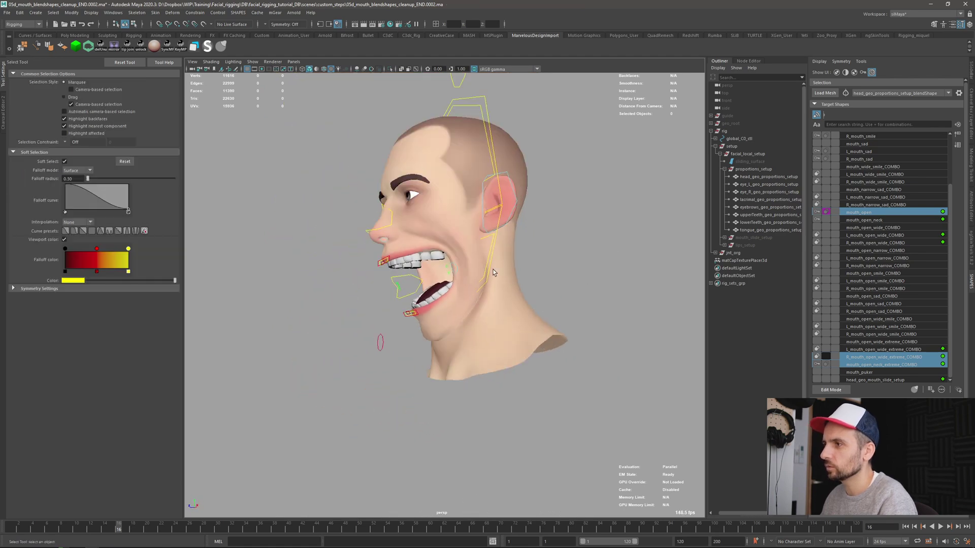
scroll(458, 341, "up", 5)
left_click(305, 388)
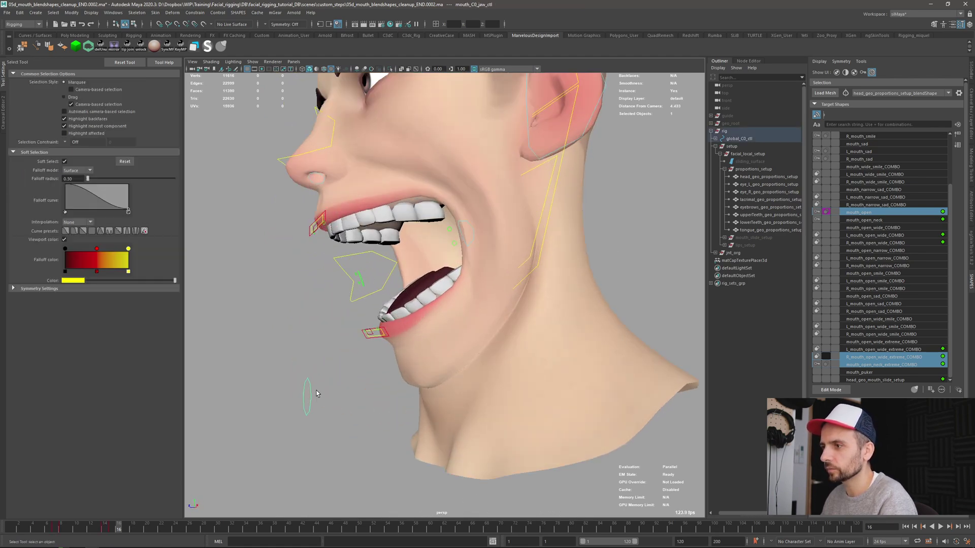
key("w")
left_click_drag(304, 379, 304, 288)
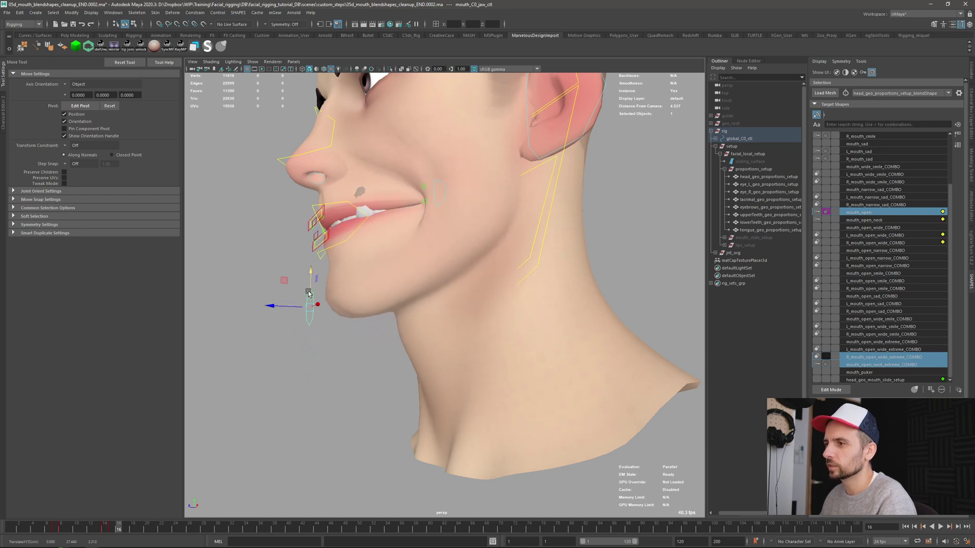
Step: Select both mouth corner controls and pull them outward to test the wide shapes with the mouth closed
right_click_drag(346, 269, 271, 253, "alt")
left_click_drag(270, 252, 315, 295, "alt")
key("q")
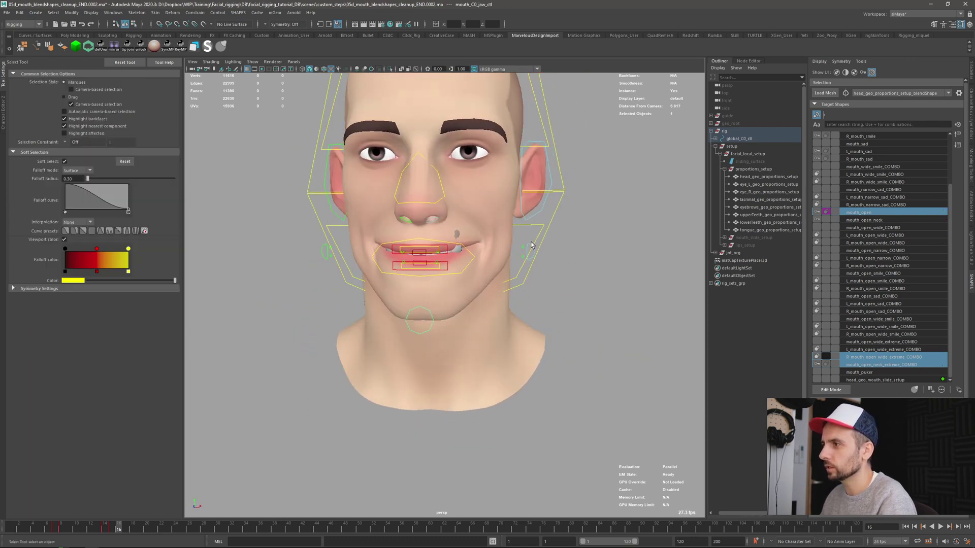
left_click(531, 249)
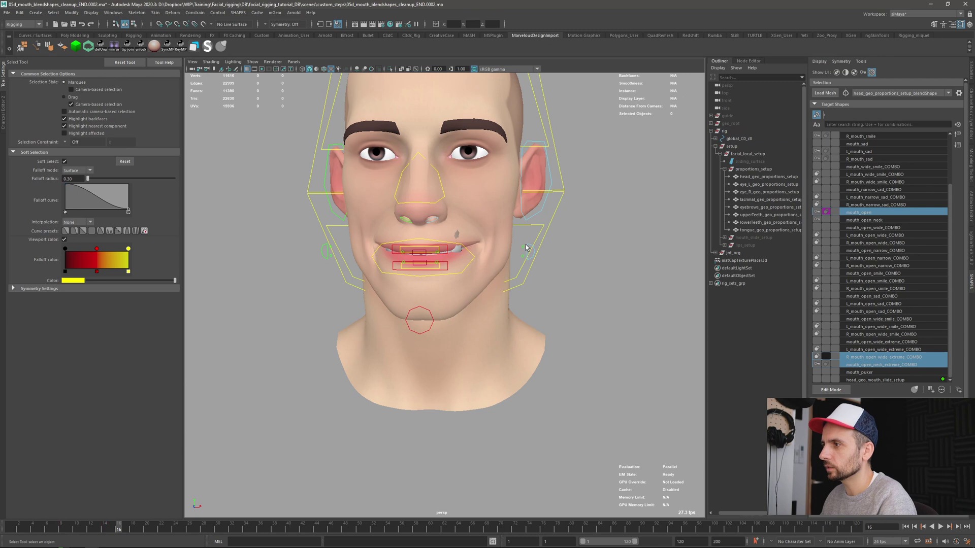
left_click(323, 254, "shift")
left_click_drag(538, 357, 370, 316, "alt")
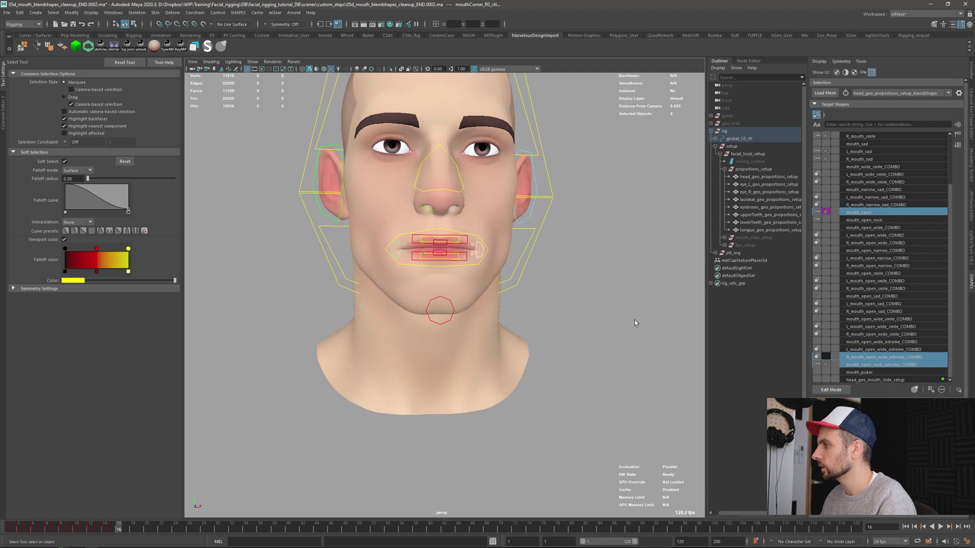
key("w")
left_click_drag(483, 252, 488, 272, "alt")
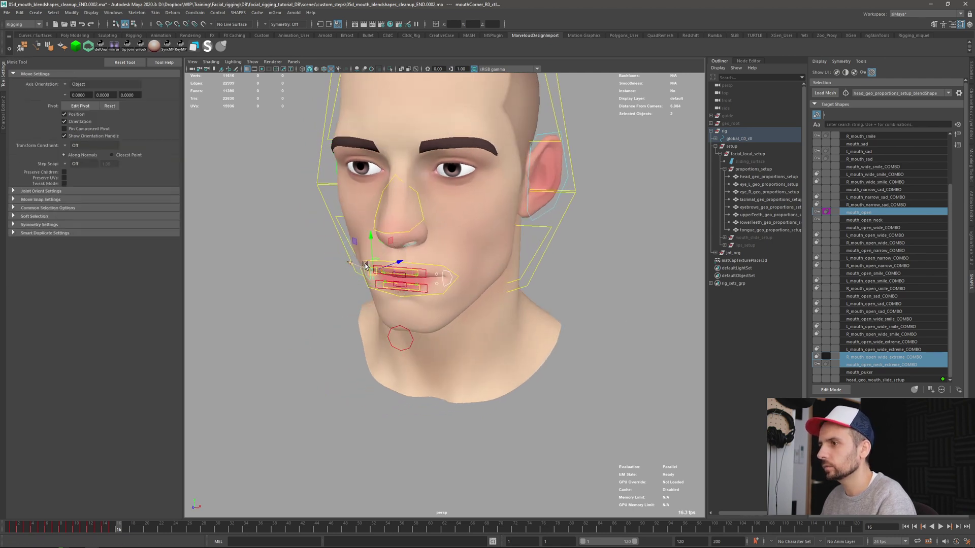
middle_click_drag(335, 269, 324, 270)
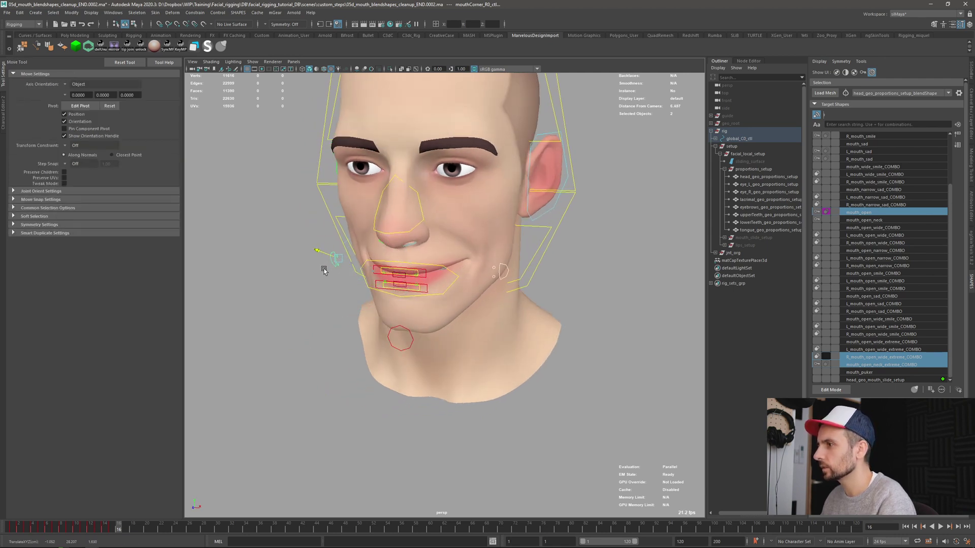
scroll(909, 293, "up", 3)
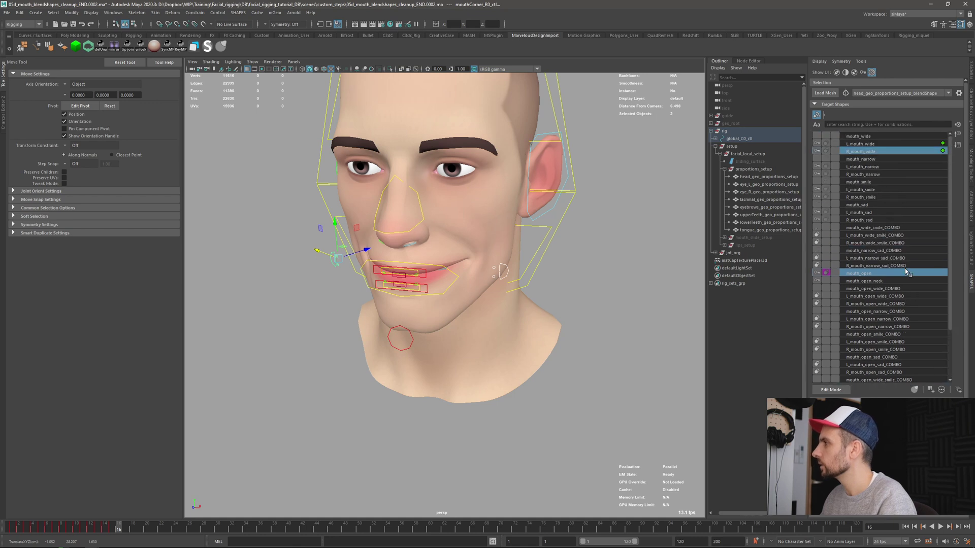
Step: Lower the jaw control and shift the left mouth corner control to test the wide extreme combos
left_click_drag(396, 317, 349, 317, "alt")
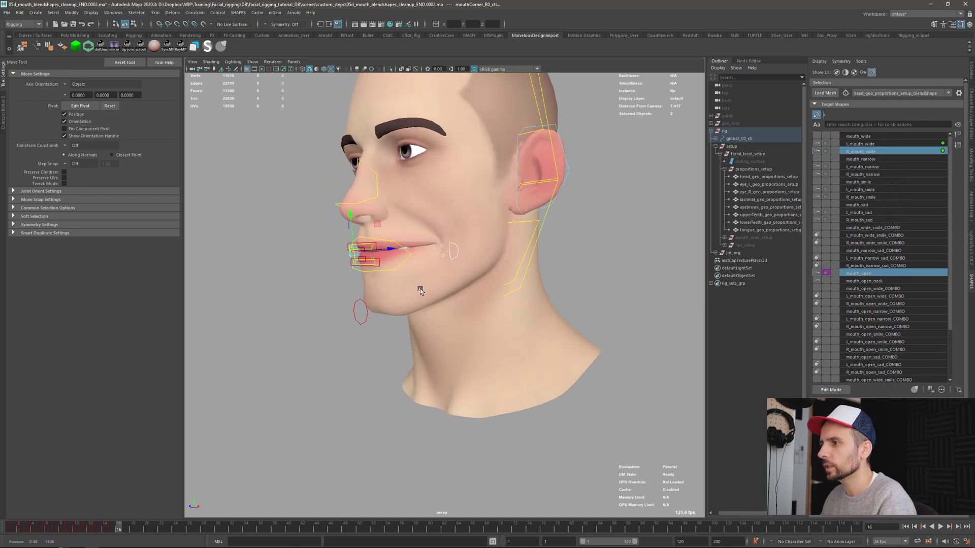
left_click(360, 300)
middle_click_drag(359, 294, 357, 352)
key("q")
left_click(472, 277)
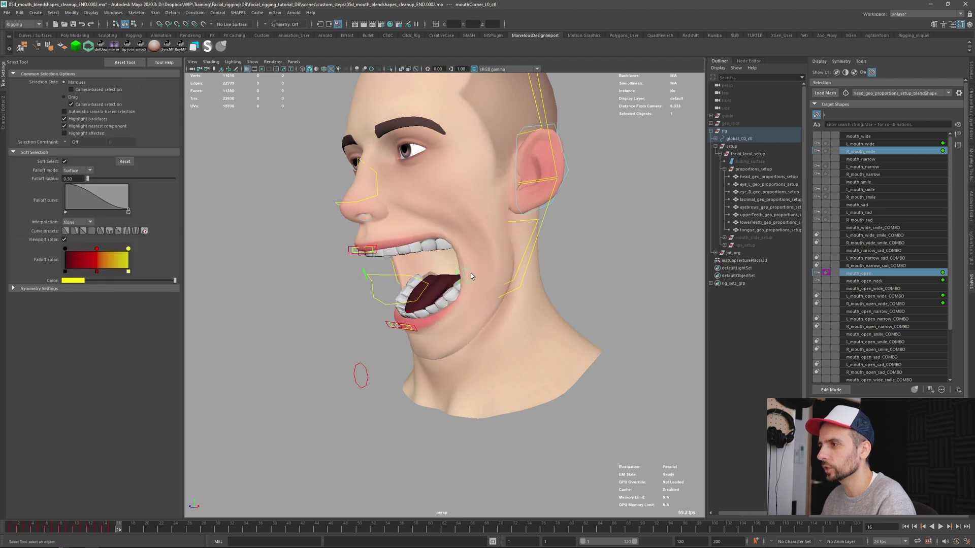
key("w")
middle_click_drag(498, 272, 438, 296)
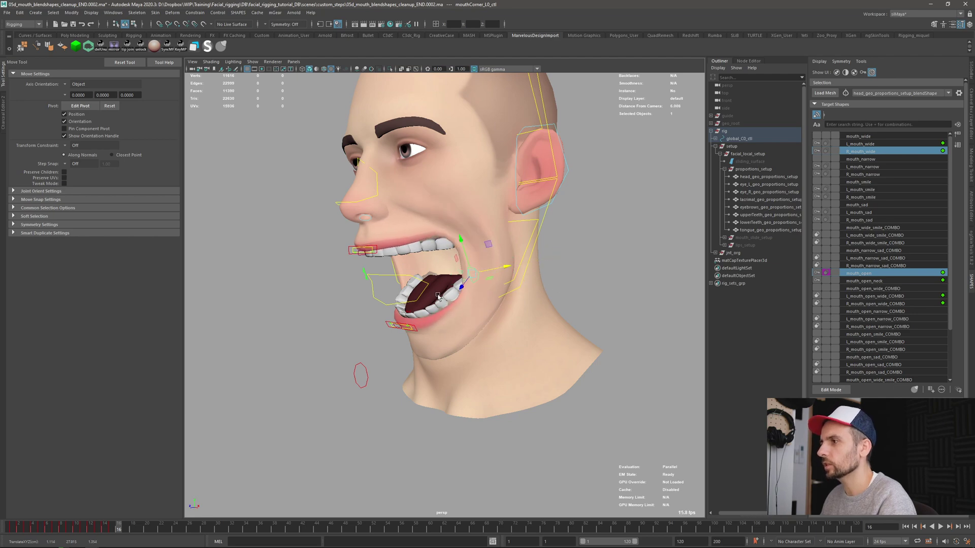
Step: Return the jaw control to close the mouth and check the wide pose from the front with the left corner control selected
left_click_drag(438, 296, 394, 345, "alt")
key("q")
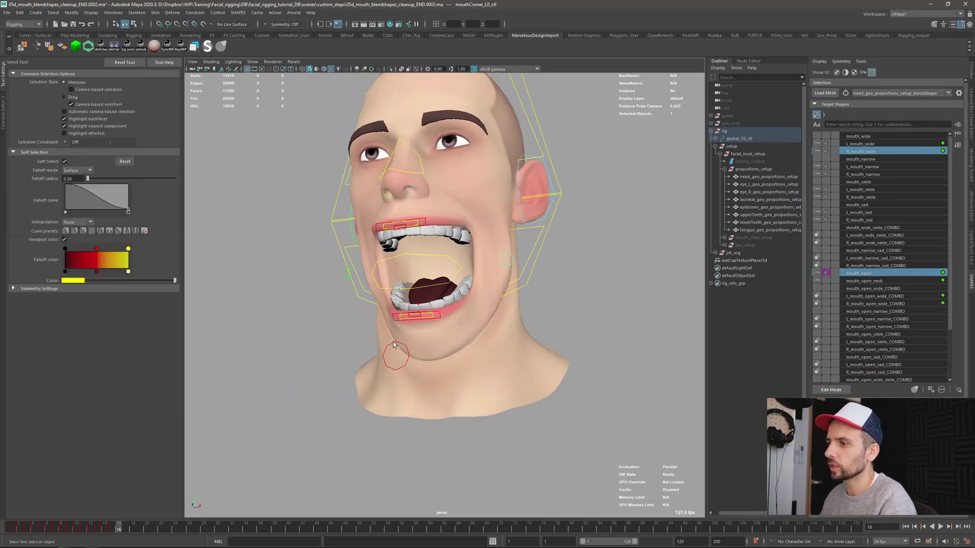
left_click(391, 347)
left_click_drag(440, 324, 452, 273, "alt")
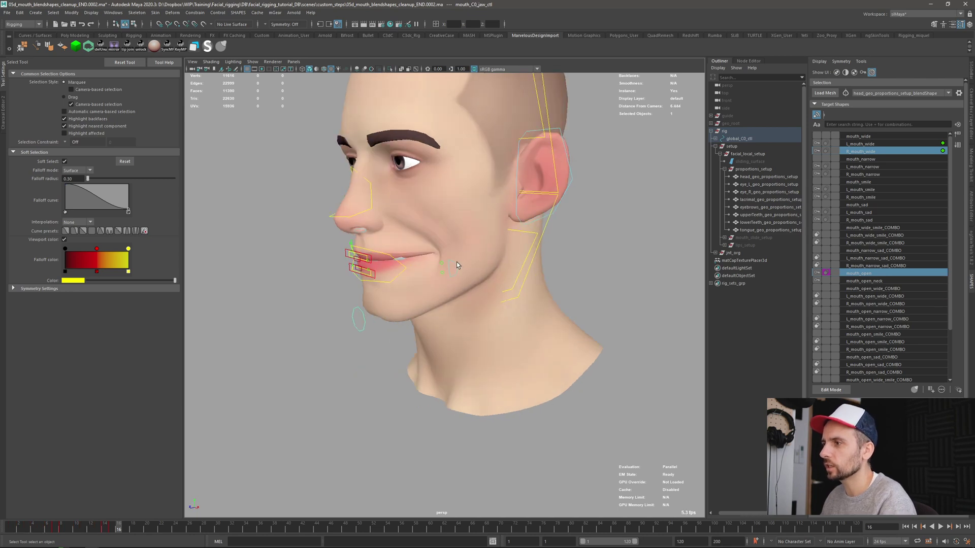
left_click(454, 261)
left_click_drag(324, 275, 272, 398, "alt")
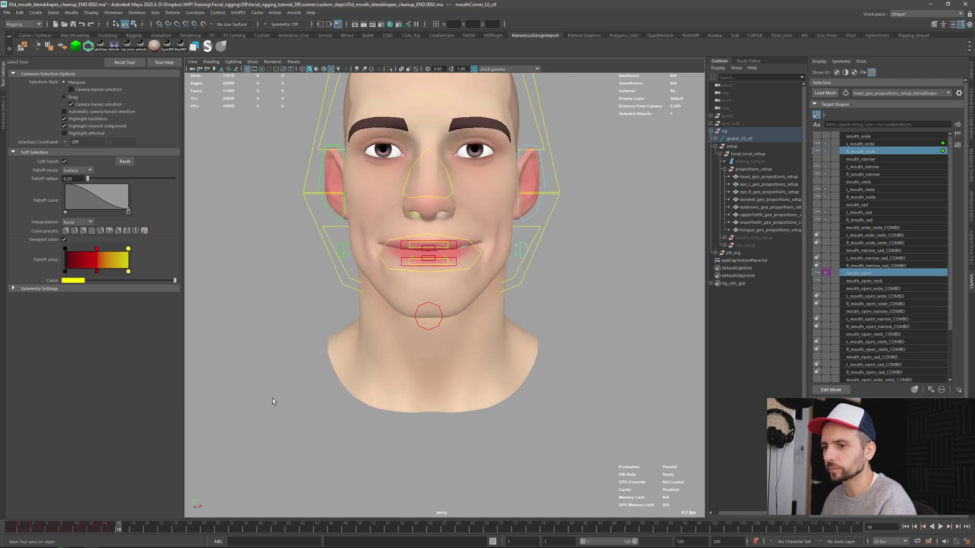
Step: Go to frame 2, try moving the left mouth corner control outward, and undo the move
left_click(18, 528)
key("alt+v")
key("alt+v")
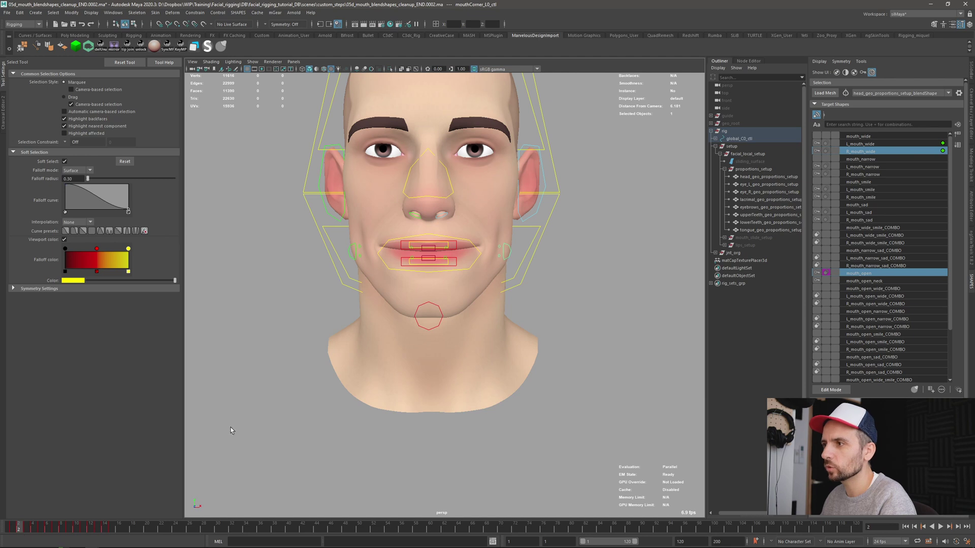
left_click_drag(231, 430, 573, 299, "alt")
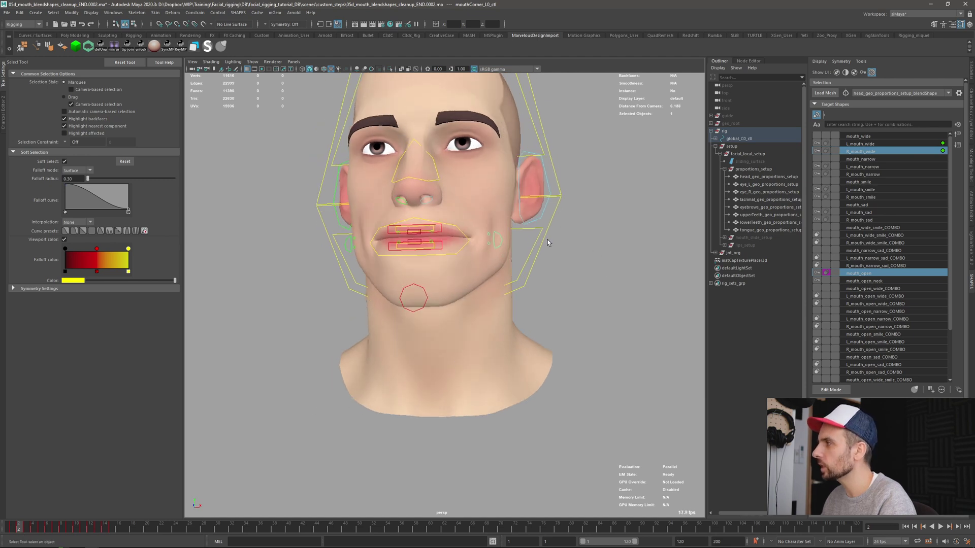
key("w")
mouse_move(498, 267)
left_mouse_down("alt")
mouse_move(506, 225)
mouse_move(580, 281)
mouse_move(553, 285)
mouse_move(498, 265)
mouse_move(508, 280)
left_mouse_up("alt")
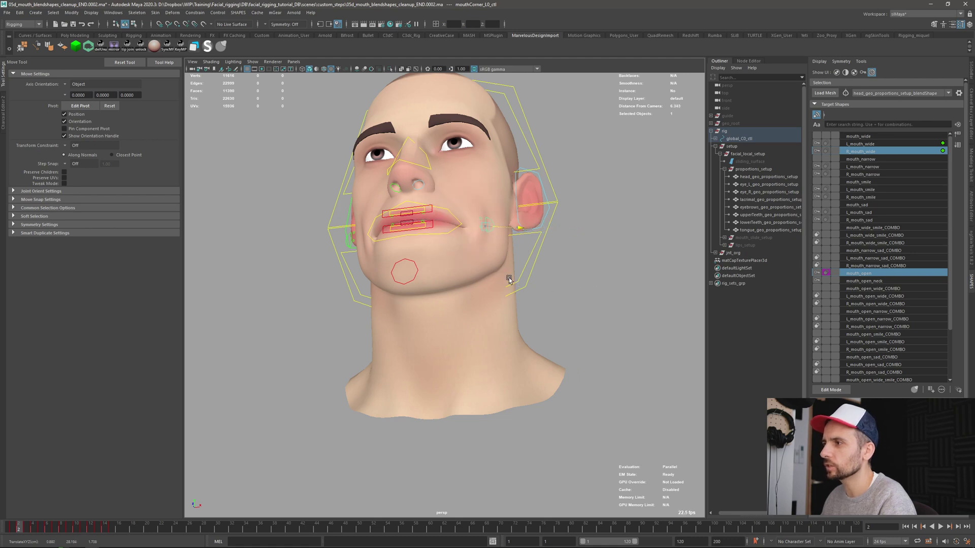
key("ctrl+z")
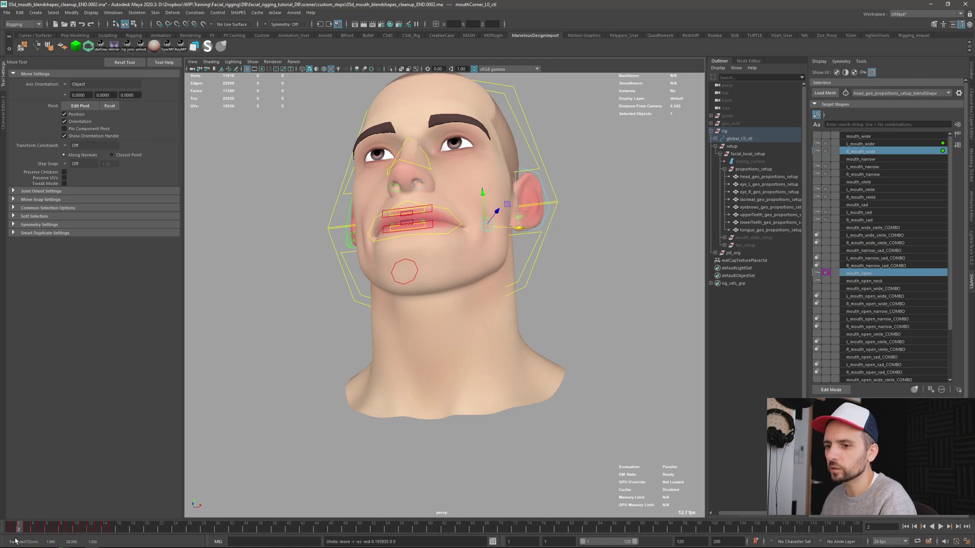
Step: Go to frame 15, select the jaw control and raise it to close the mouth in the wide pose
left_click_drag(74, 530, 112, 530)
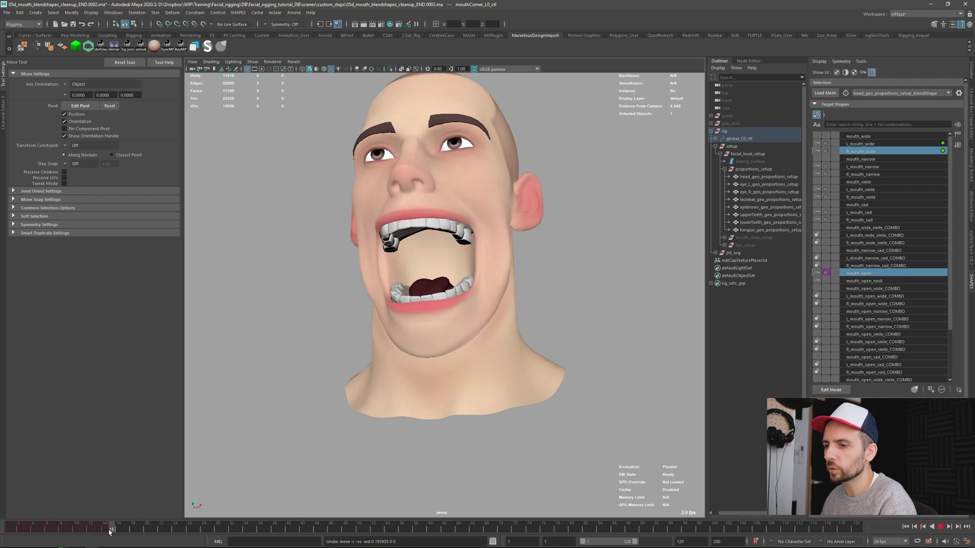
left_click_drag(414, 342, 523, 265, "alt")
key("q")
left_click(385, 359)
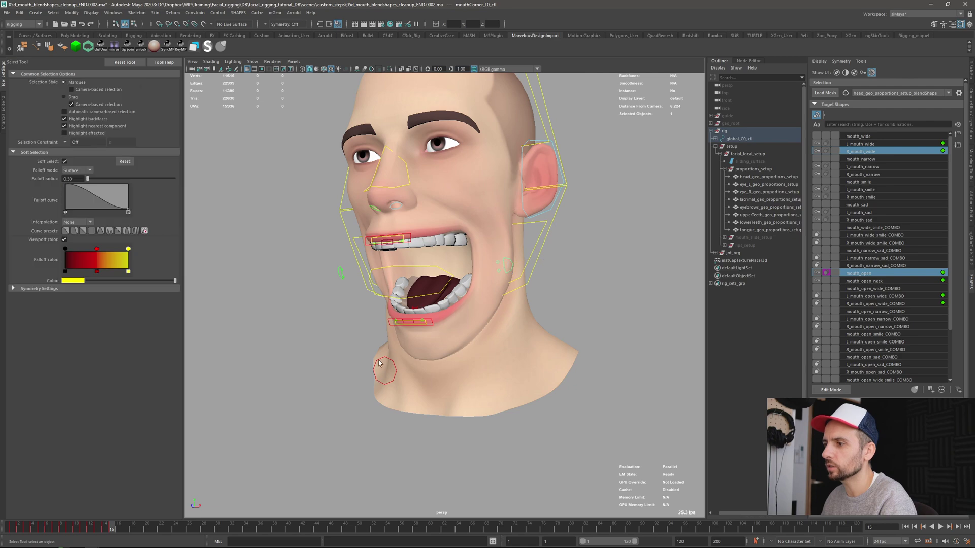
key("w")
left_click(382, 338)
key("q")
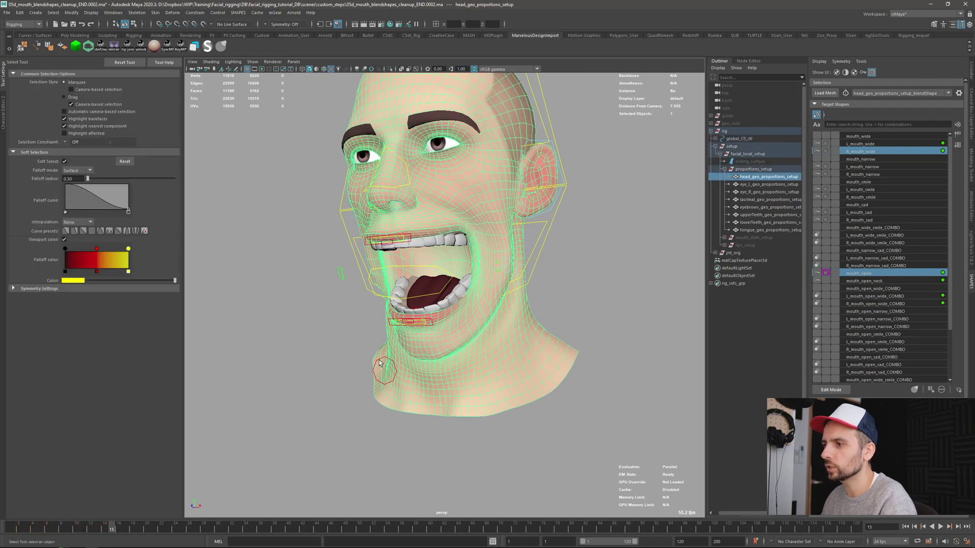
left_click(382, 364)
key("w")
left_click_drag(385, 350, 383, 281)
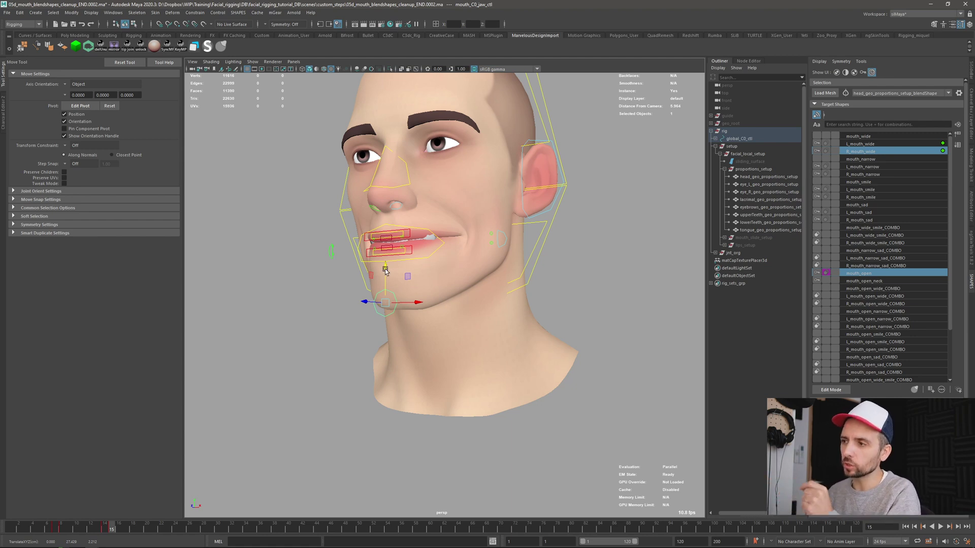
Step: Lower the jaw control and pull the left mouth corner control inward to test the left open wide combos
left_click_drag(386, 272, 364, 329)
key("q")
key("w")
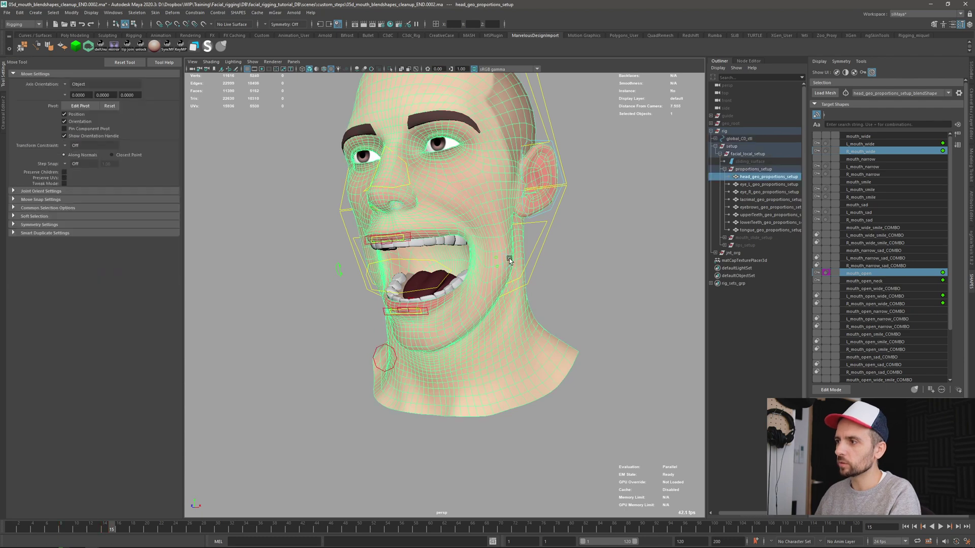
left_click(510, 257)
left_click_drag(514, 261, 490, 270)
left_click_drag(486, 274, 482, 277)
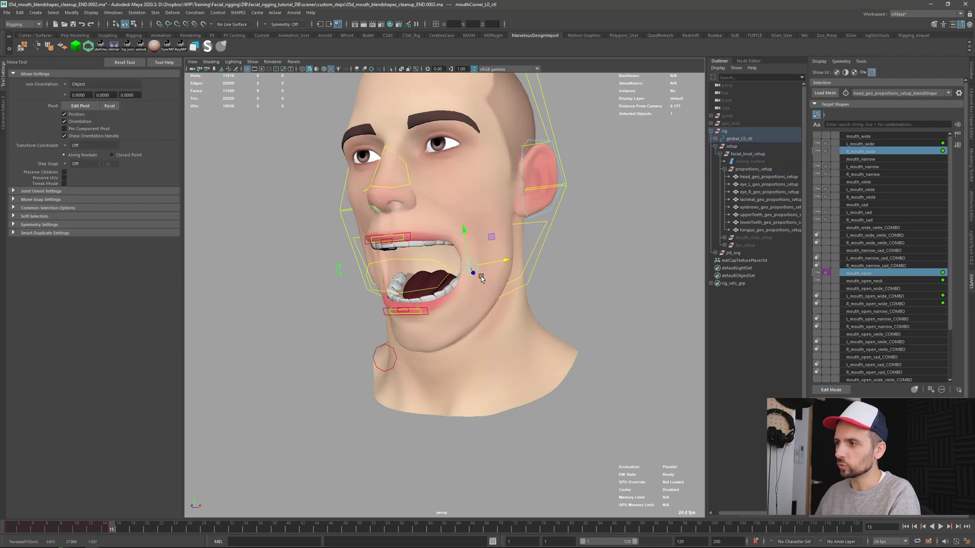
Step: Raise the jaw control to close the mouth and bring the right mouth corner control inward out of the wide shape
left_click(390, 345)
left_click(381, 347)
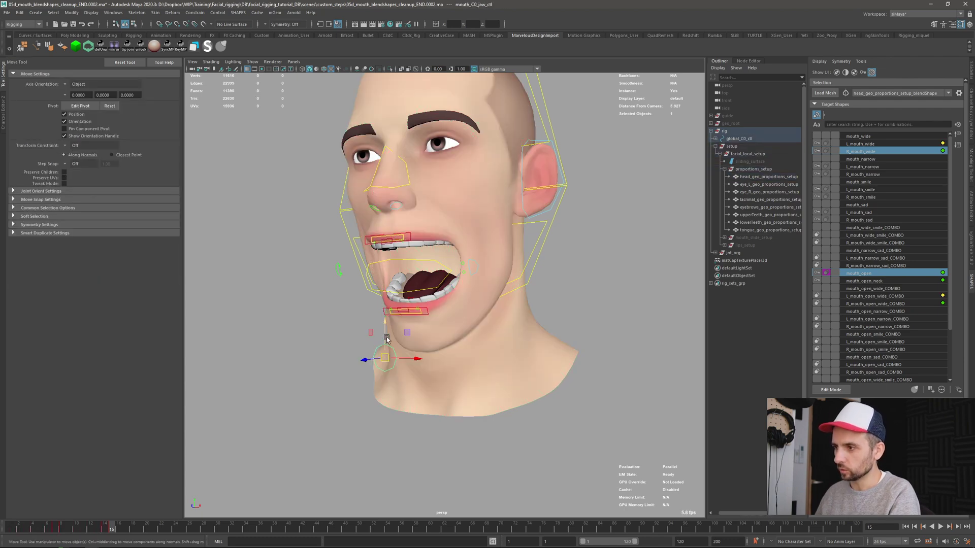
left_click_drag(384, 333, 385, 276)
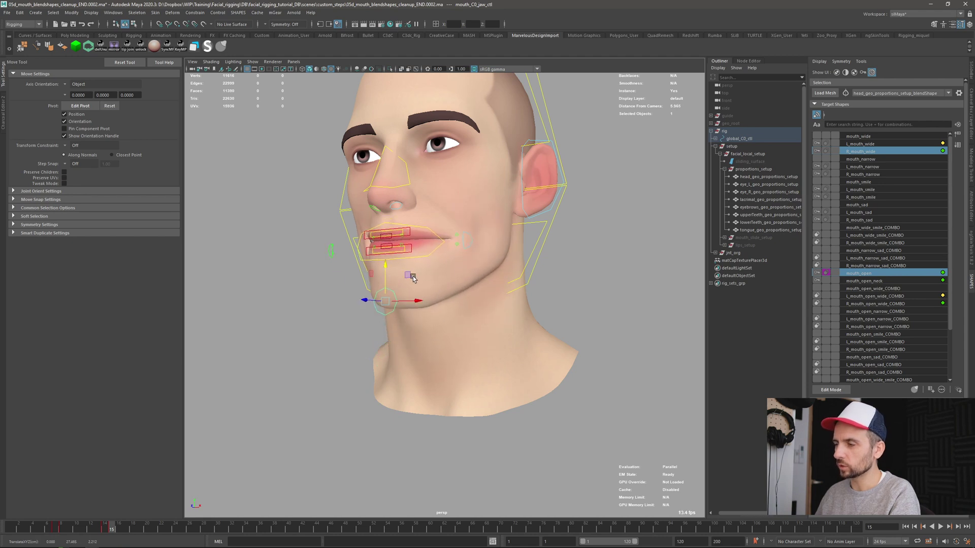
left_click_drag(468, 247, 382, 239, "alt")
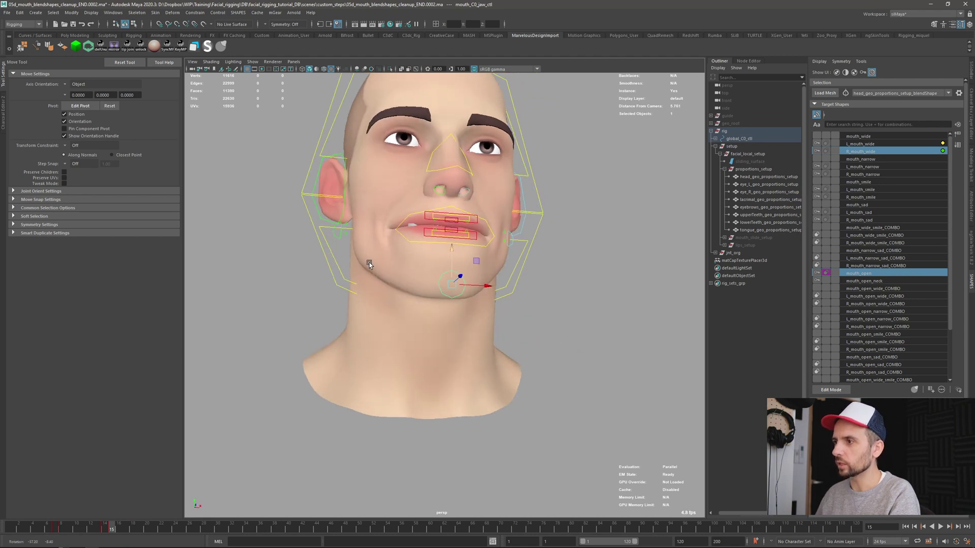
left_click(339, 238)
left_click_drag(447, 285, 417, 295, "alt")
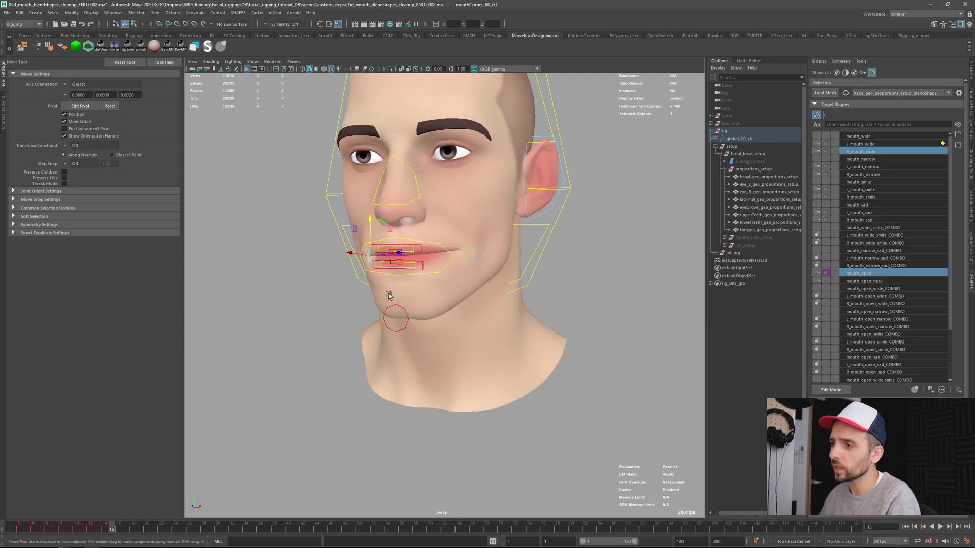
Step: Lower the jaw control and move the left mouth corner control inward to leave only the mouth open shapes active
left_click(396, 307)
left_click_drag(396, 318, 383, 380)
key("q")
left_click(480, 278)
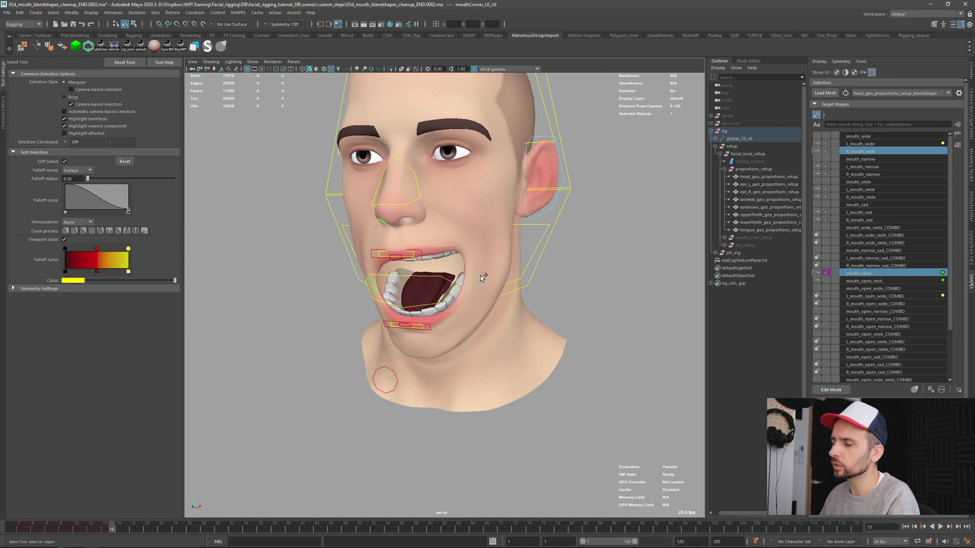
left_click_drag(480, 278, 406, 282)
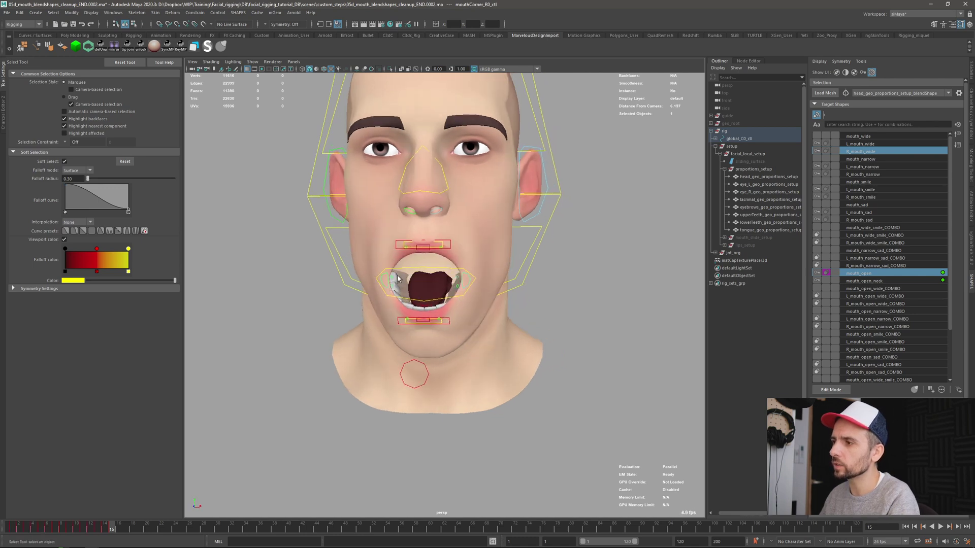
Step: Select both mouth corner controls with the mouth open, try moving them, and undo the moves
left_click(414, 364)
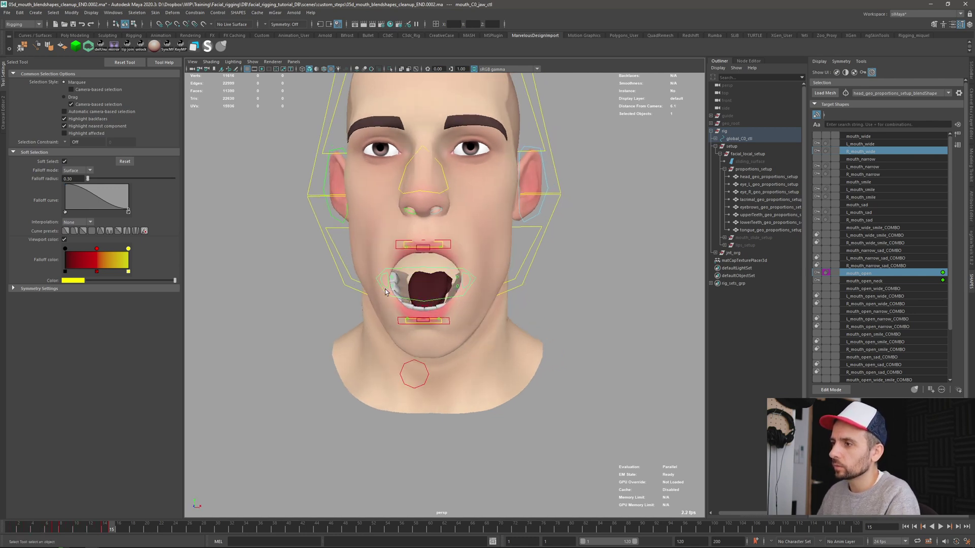
left_click(468, 283, "shift")
key("w")
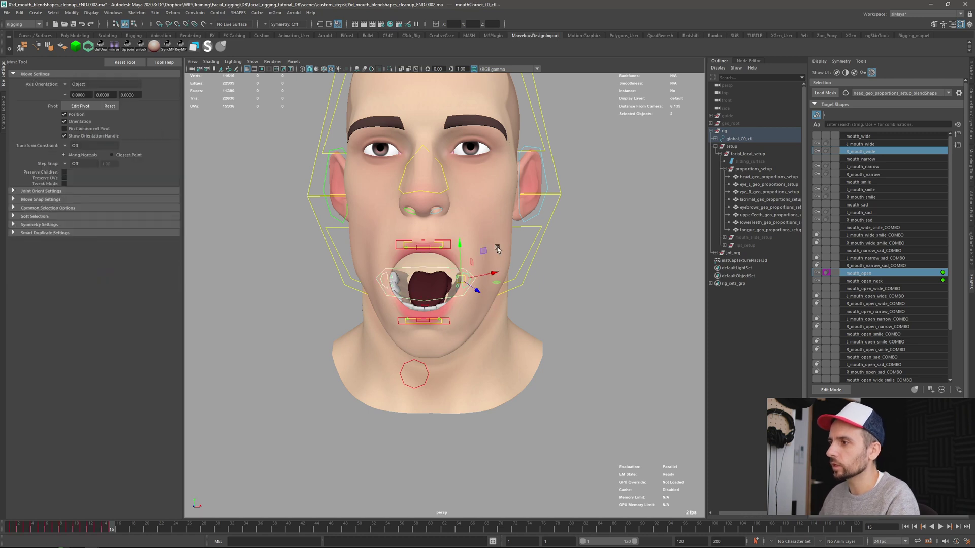
mouse_move(487, 250)
left_mouse_down()
mouse_move(509, 254)
mouse_move(477, 246)
left_mouse_up()
key("ctrl+z")
key("q")
left_click(465, 289)
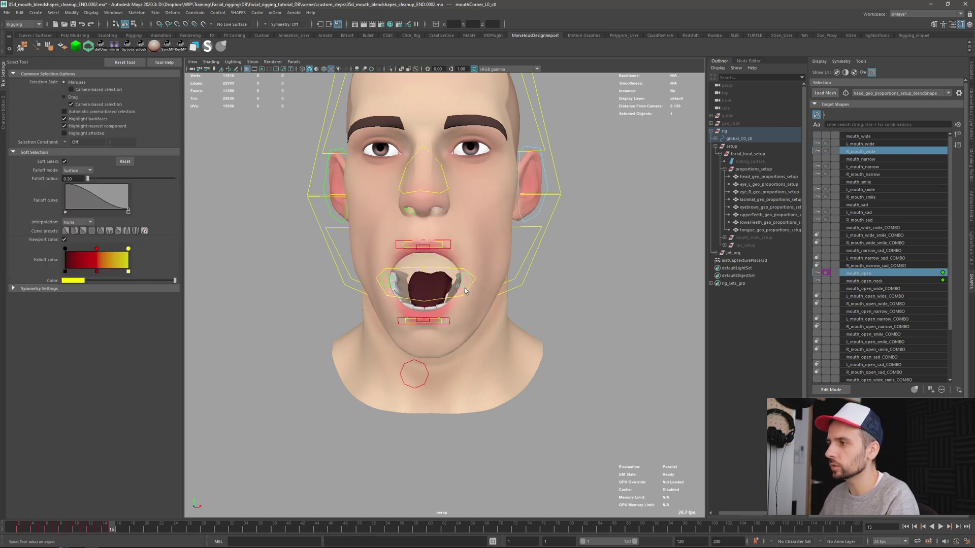
key("w")
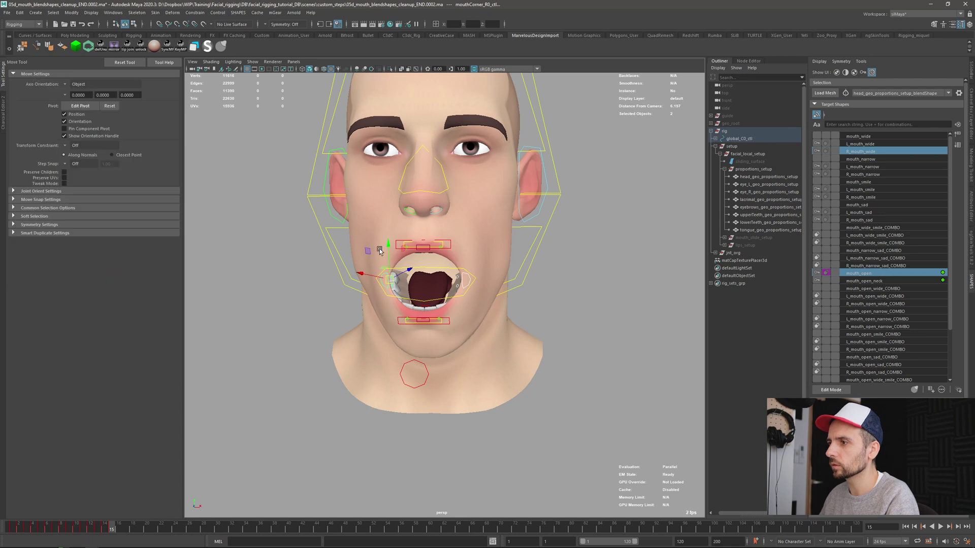
left_click_drag(381, 274, 345, 278)
key("ctrl+z")
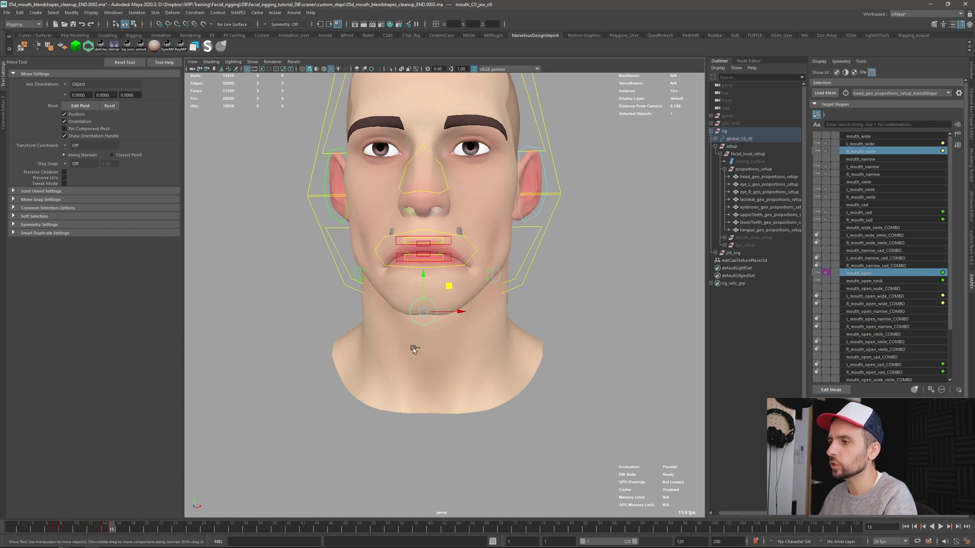
Step: Select both mouth corner controls, pull them inward into a narrow sad pose, and lower the jaw control to test the combos
key("q")
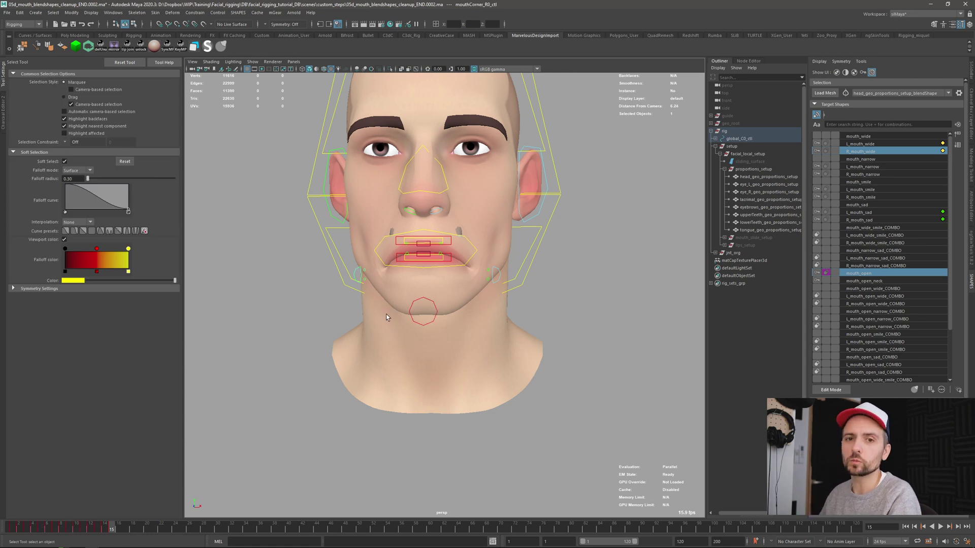
left_click(499, 272, "shift")
left_click_drag(499, 272, 398, 348, "alt")
key("w")
left_click(427, 305)
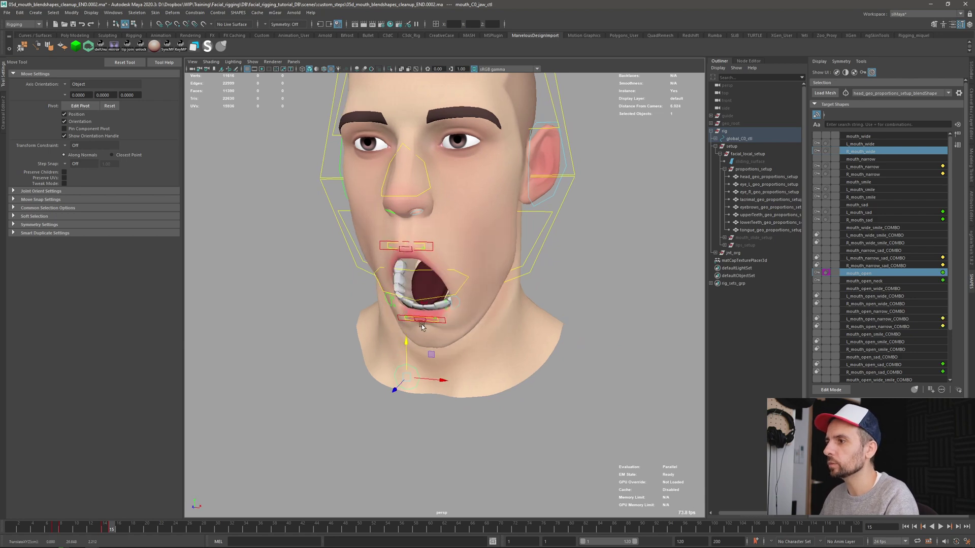
Step: Check the open narrow sad pose up close and raise the jaw control to close the mouth
scroll(466, 304, "up", 6)
left_click_drag(441, 264, 355, 251, "alt")
mouse_move(449, 253)
left_mouse_down("alt")
mouse_move(437, 239)
mouse_move(443, 312)
mouse_move(451, 264)
left_mouse_up("alt")
scroll(446, 223, "down", 6)
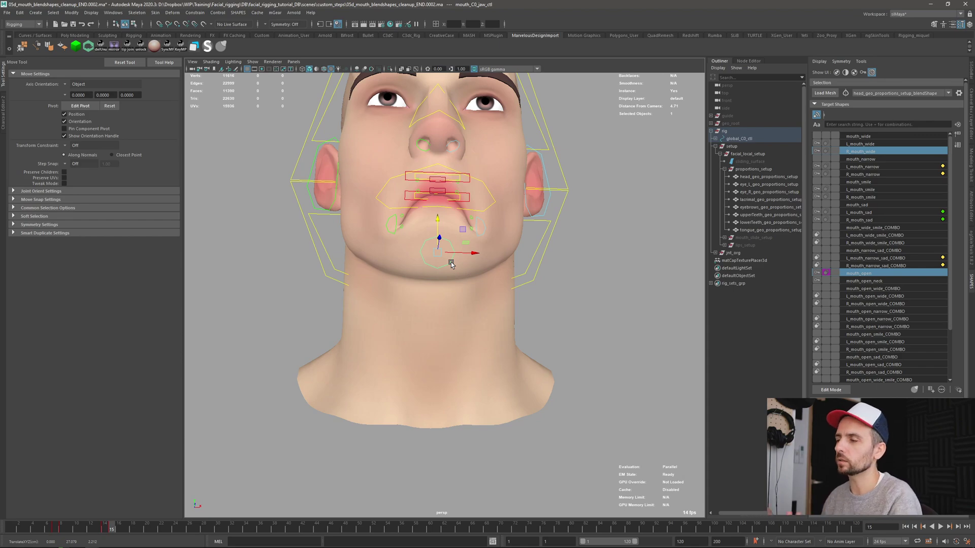
Step: Show the head in wireframe to reach the right mouth corner control, restore shaded display, and select that control
left_click_drag(493, 234, 474, 210, "alt")
key("4")
left_click_drag(509, 267, 419, 273, "alt")
key("q")
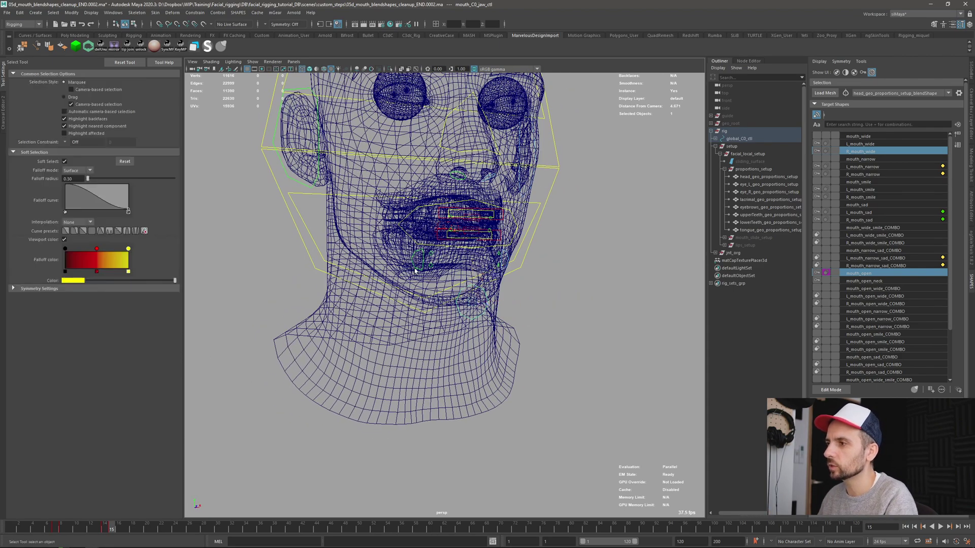
left_click(417, 273)
key("5")
left_click(421, 271)
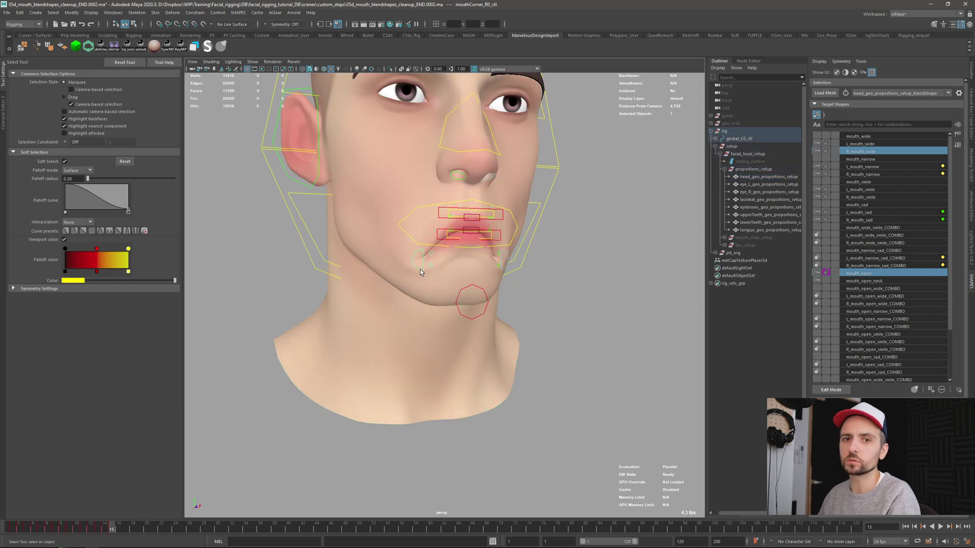
Step: Return to frame 1 and pull the mouth slide control forward from the face in a side view
left_click_drag(518, 285, 440, 359, "alt")
left_click(10, 532)
right_click_drag(440, 359, 500, 366, "alt")
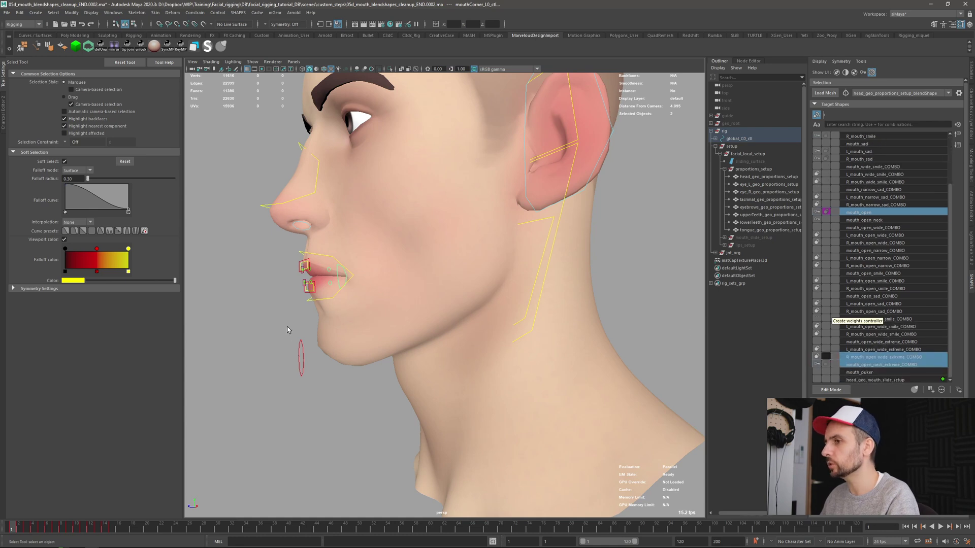
key("w")
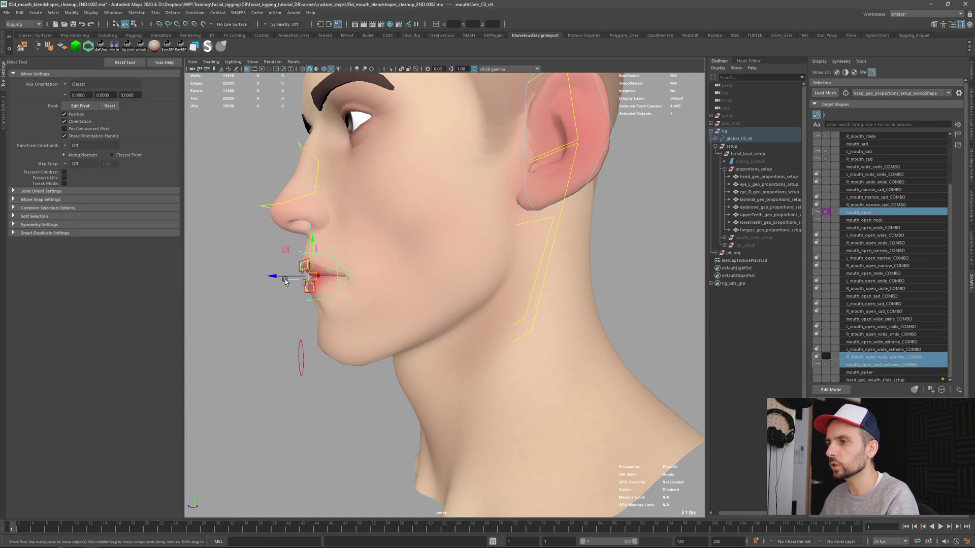
left_click(284, 279)
left_click(289, 283)
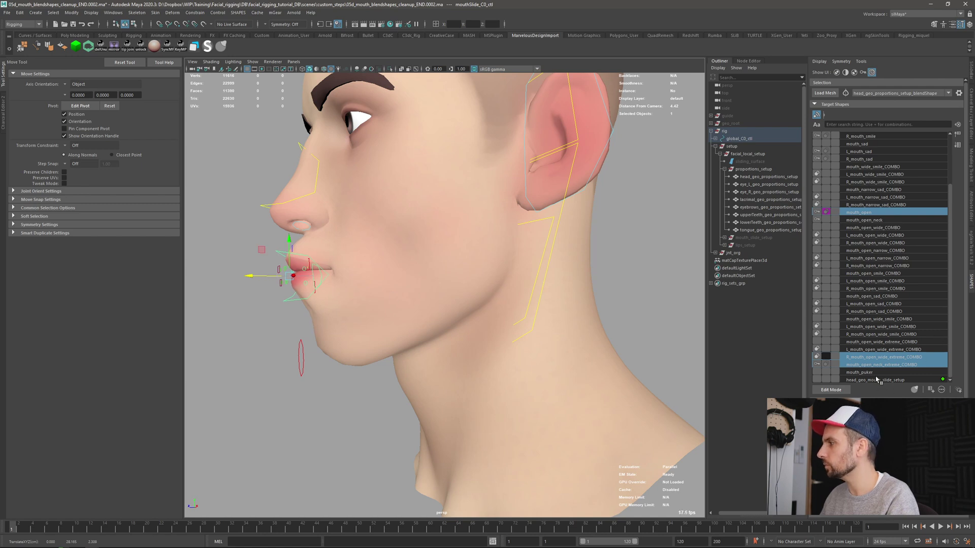
Step: Create a shape driver for the mouth_puker target using the mouth slide control's forward translation
left_click(859, 372)
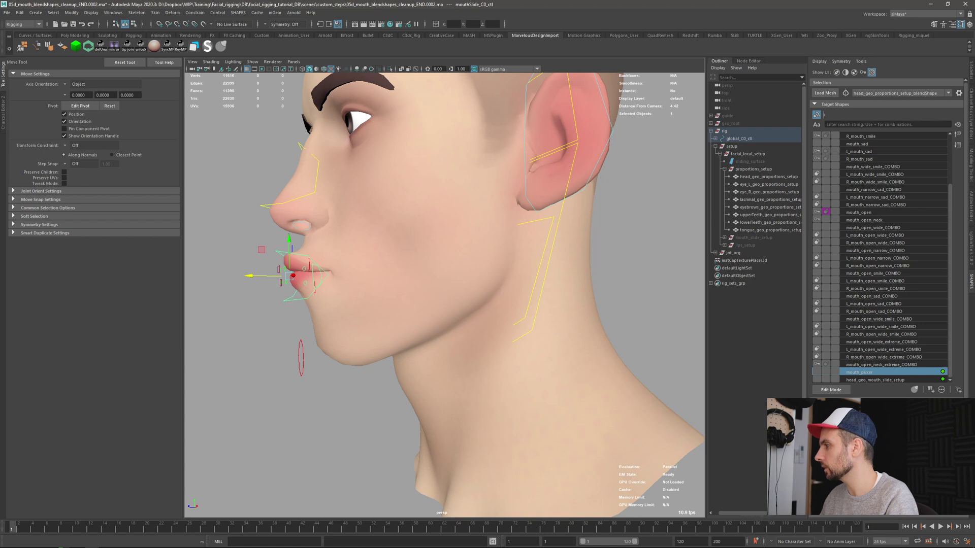
scroll(886, 254, "down", 2)
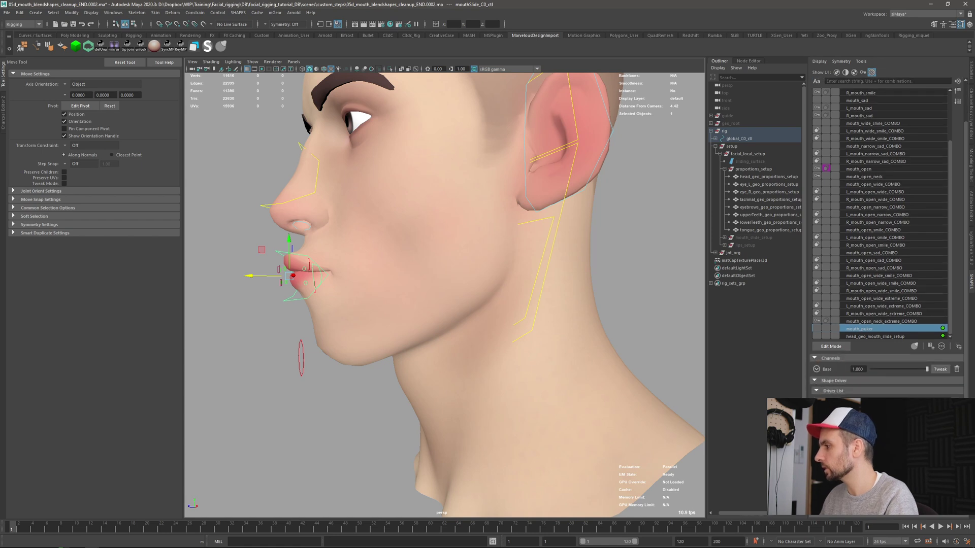
scroll(886, 239, "down", 1)
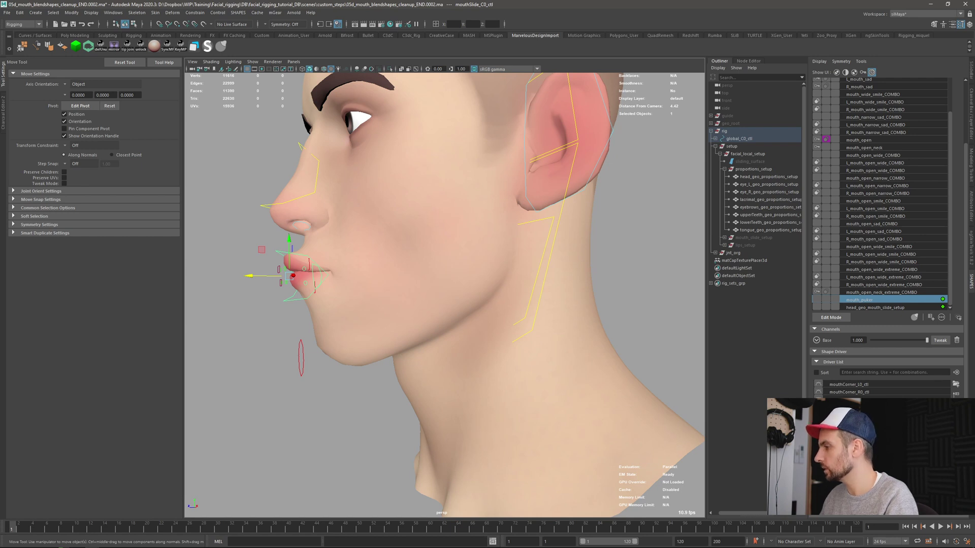
left_click(866, 487)
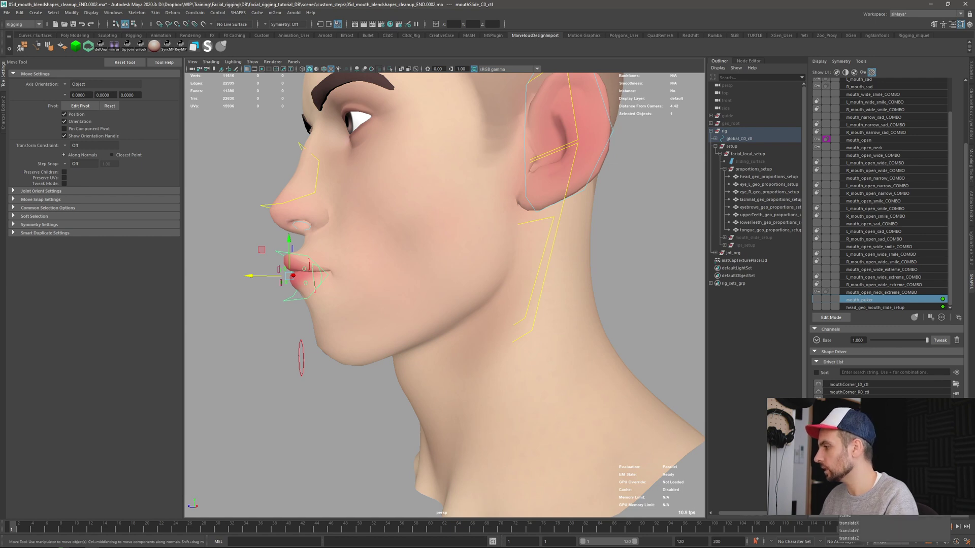
left_click(863, 531)
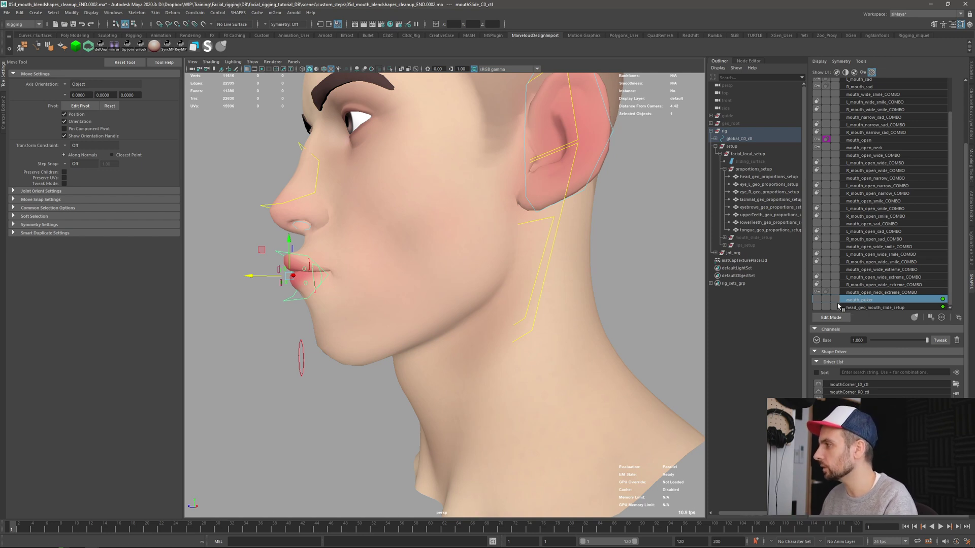
left_click(820, 304)
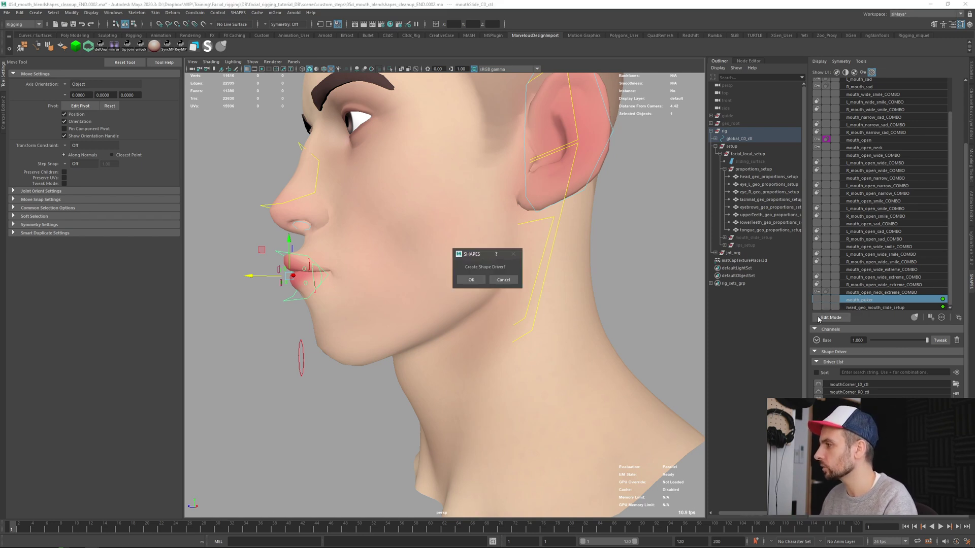
left_click(471, 280)
Step: Move the mouth slide control forward and back to test the mouth_puker shape, viewing the lips from below
left_click(447, 340)
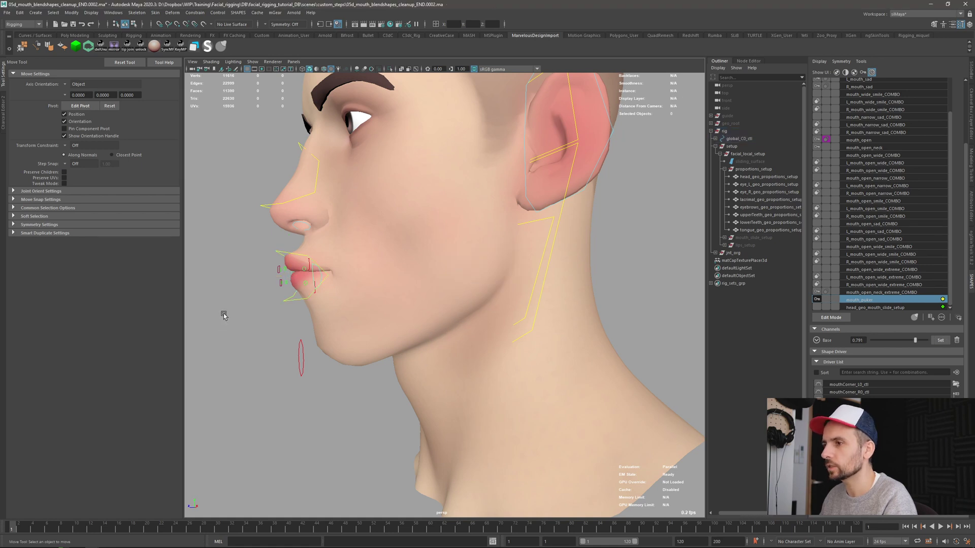
left_click(288, 313)
left_click_drag(282, 273, 406, 150)
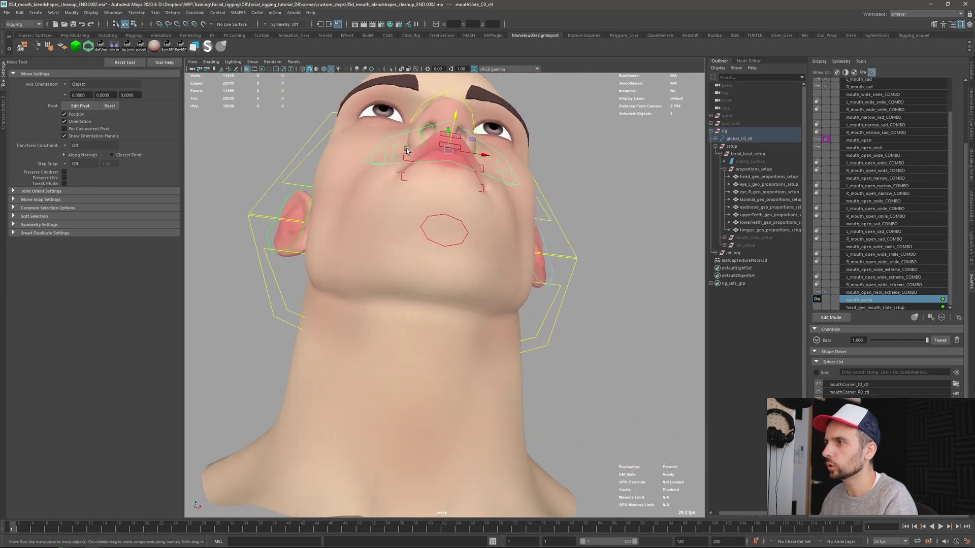
Step: Lower the jaw control to test the pucker with the mouth open, and return the mouth slide control to bring mouth_puker to 0
left_click(438, 216)
left_click_drag(444, 208, 446, 261)
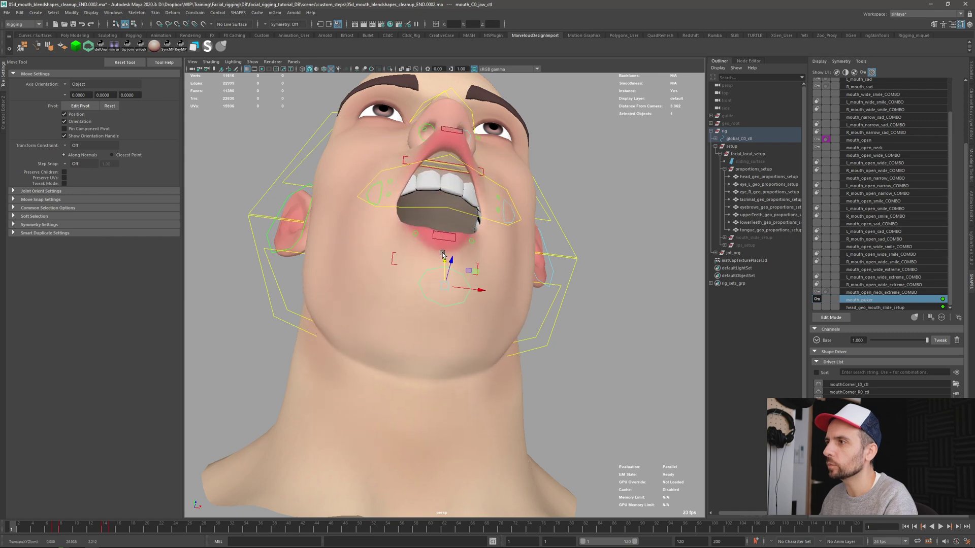
right_click_drag(443, 223, 426, 210, "alt")
left_click_drag(426, 210, 488, 363, "alt")
left_click(577, 294)
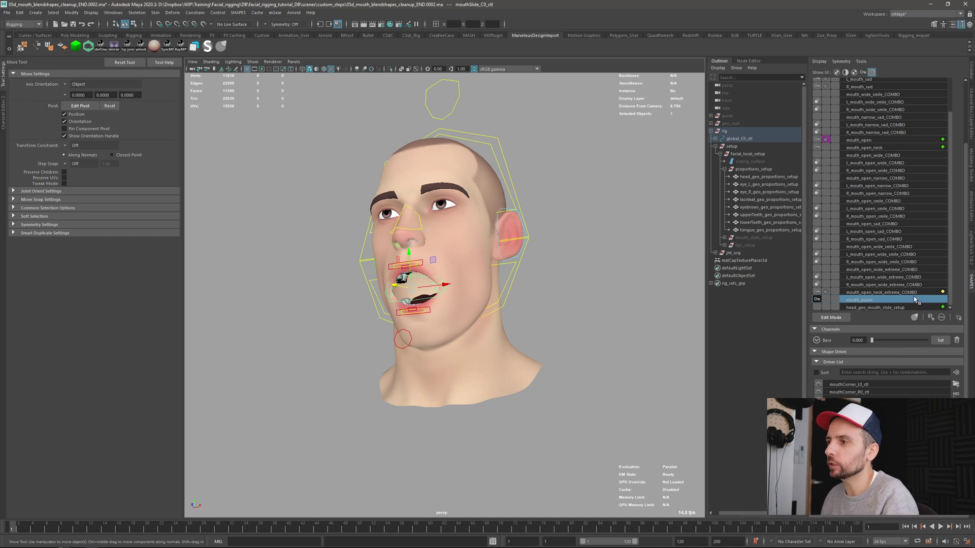
Step: Move the jaw control up to close the mouth, working from a front view
left_click_drag(463, 386, 480, 389, "alt")
scroll(480, 389, "up", 3)
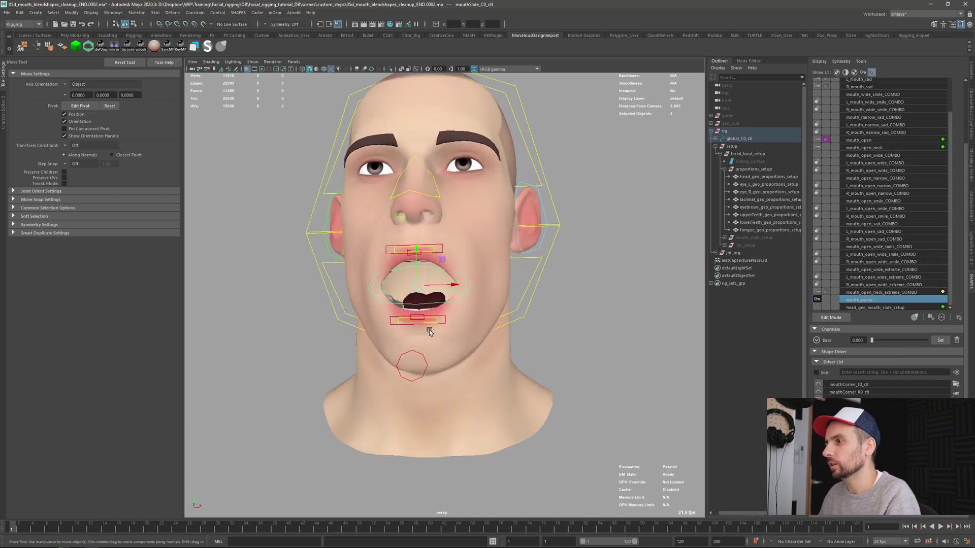
key("q")
left_click(410, 354)
key("w")
left_click_drag(411, 354, 391, 282)
key("q")
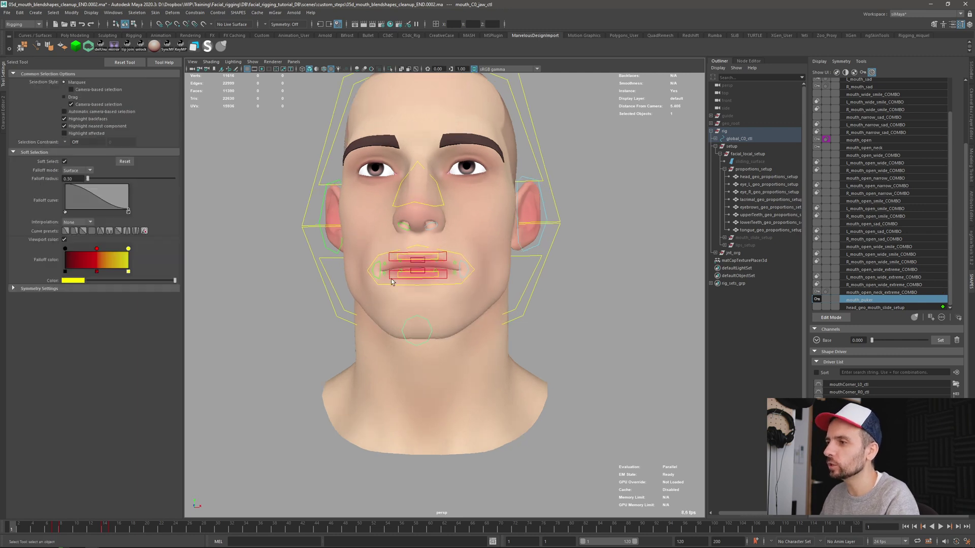
Step: Select both mouth corner controls and review the list of mouth shapes and combos
left_click(381, 274)
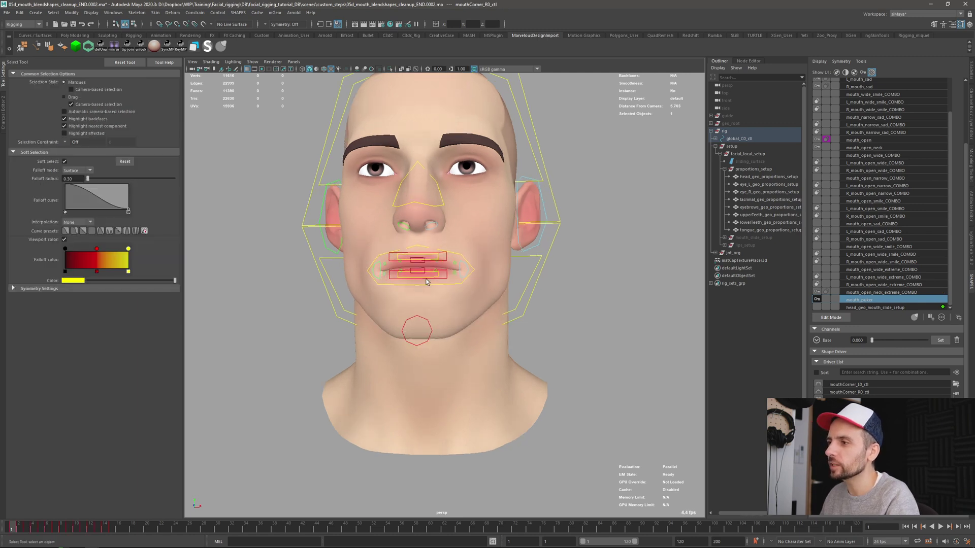
left_click(459, 274, "shift")
left_click_drag(471, 310, 504, 304, "alt")
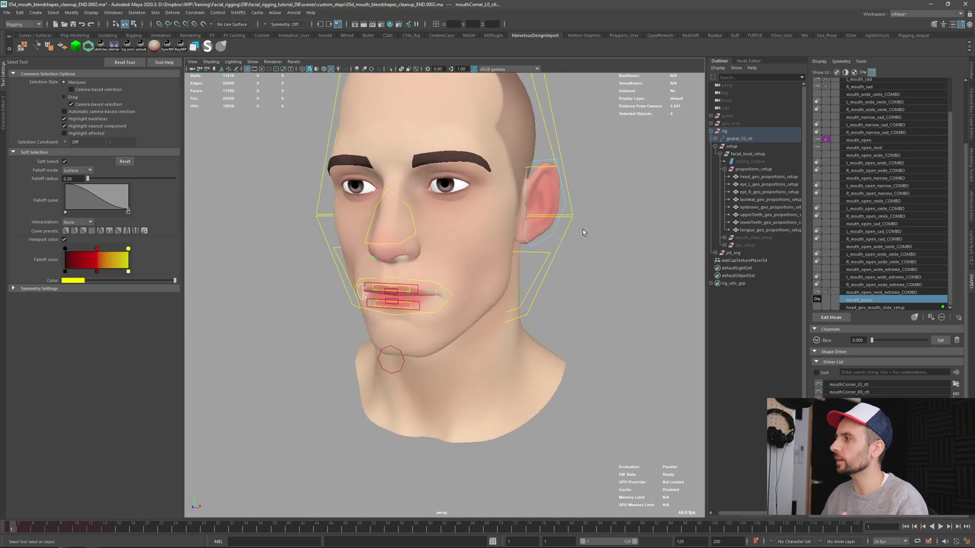
scroll(920, 194, "up", 3)
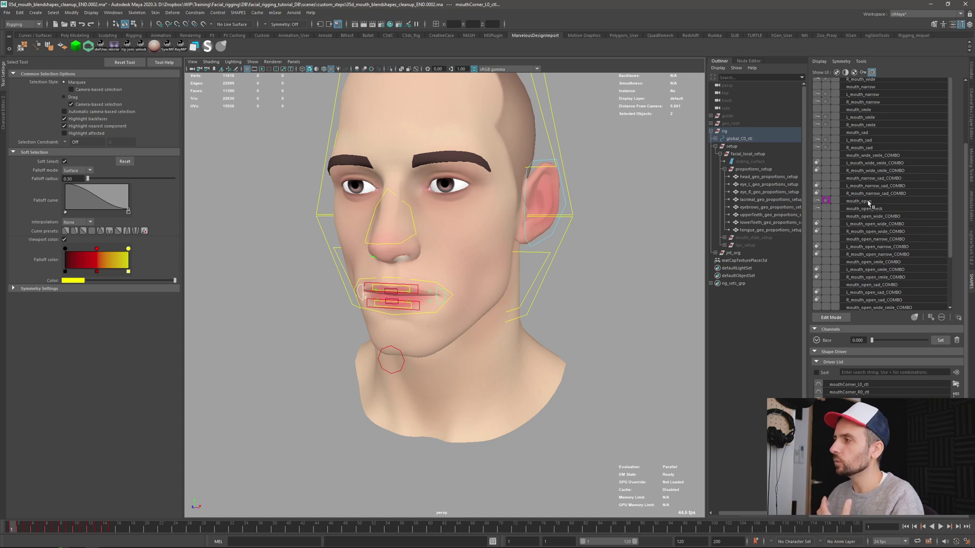
scroll(869, 202, "down", 2)
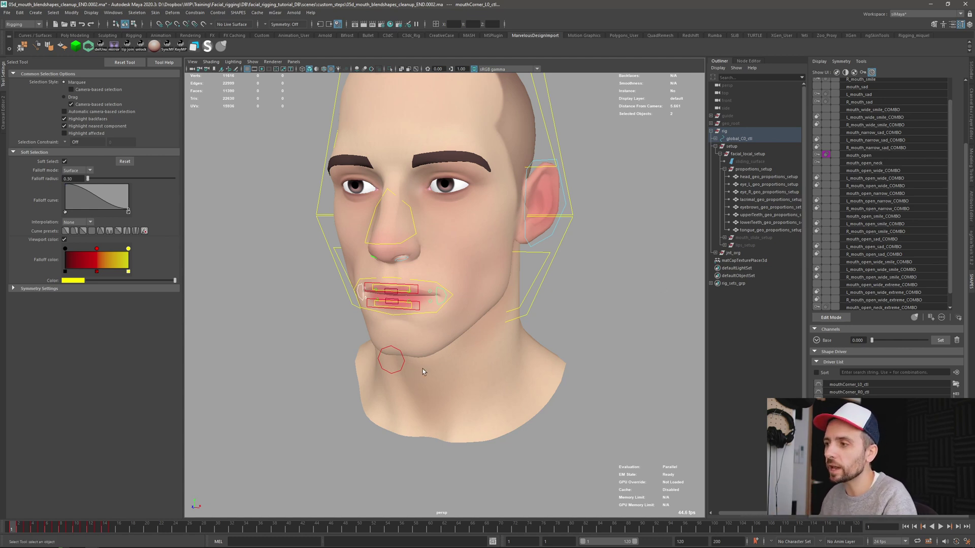
Step: Move the mouth slide control around with the jaw closed to test how the lips follow
left_click(429, 313)
left_click_drag(428, 312, 401, 322, "alt")
key("w")
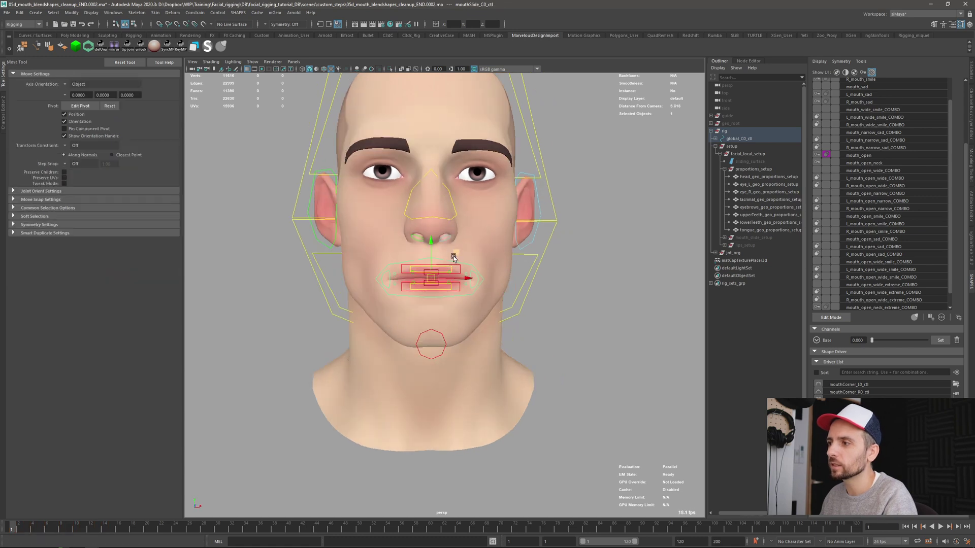
left_click_drag(470, 253, 457, 274)
Step: Pose the left mouth corner control outward and up, and lower the jaw control for a one-sided open smile
key("q")
left_click(486, 276)
key("w")
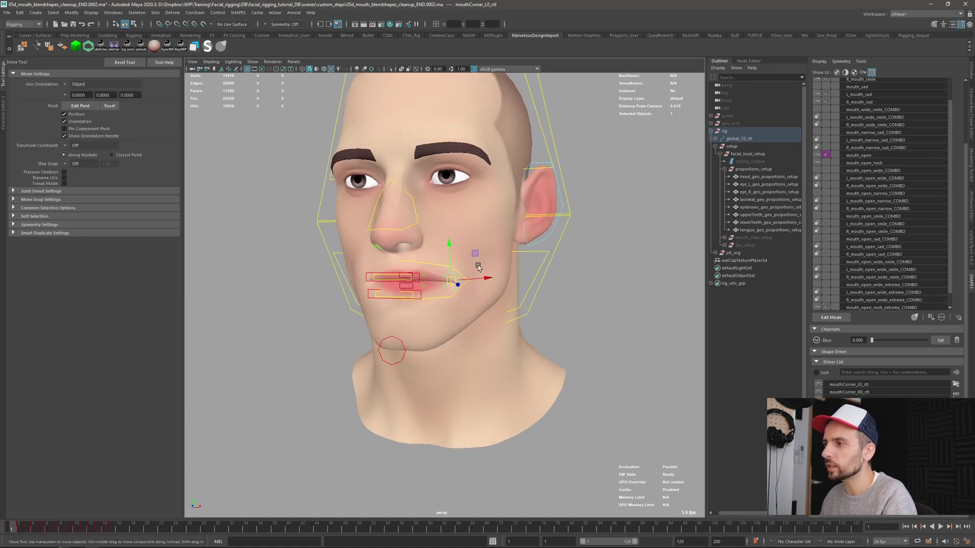
left_click(391, 345)
left_click_drag(390, 344, 389, 362)
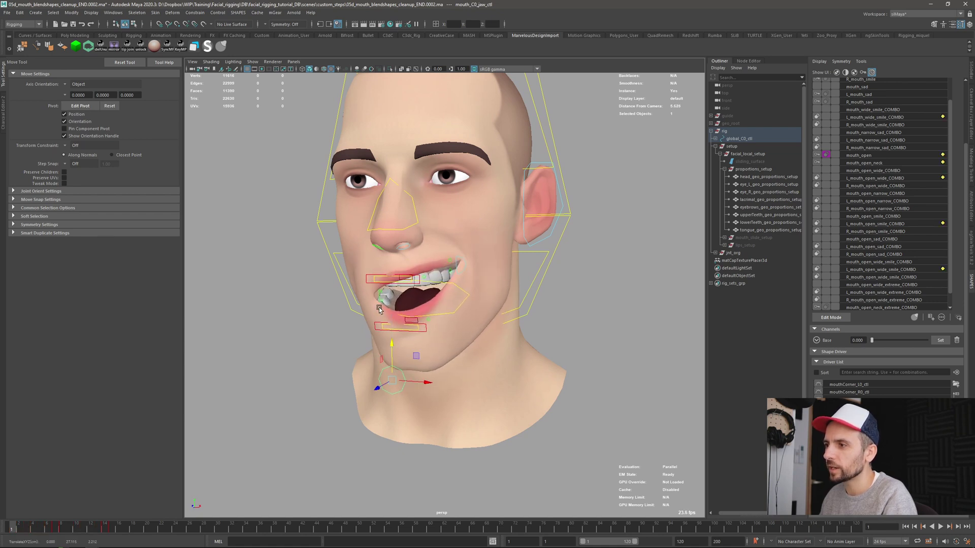
Step: Raise the right mouth corner control outward to complete the open wide smile, and inspect it from several angles
left_click_drag(370, 295, 372, 235, "alt")
key("q")
key("w")
left_click(403, 286)
left_click_drag(457, 310, 469, 323, "alt")
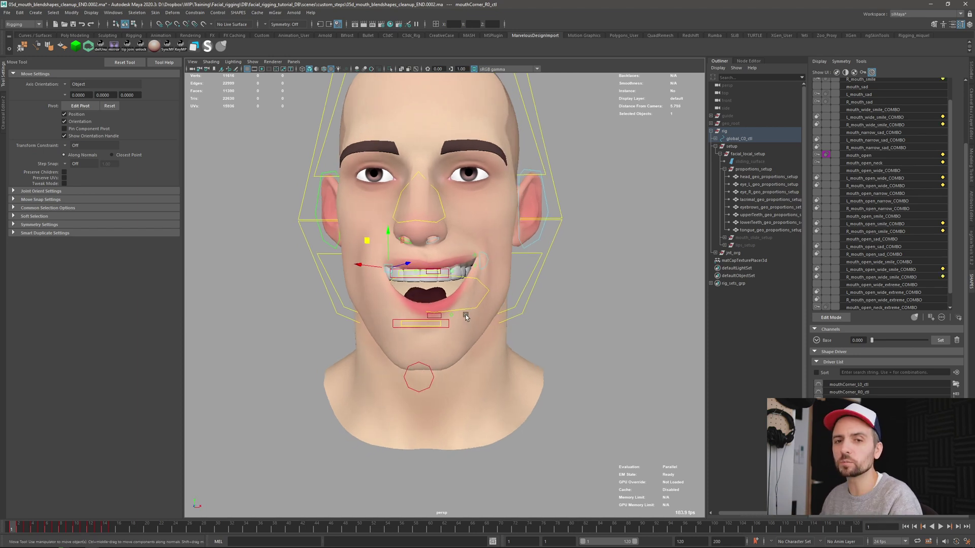
left_click_drag(466, 318, 447, 299, "alt")
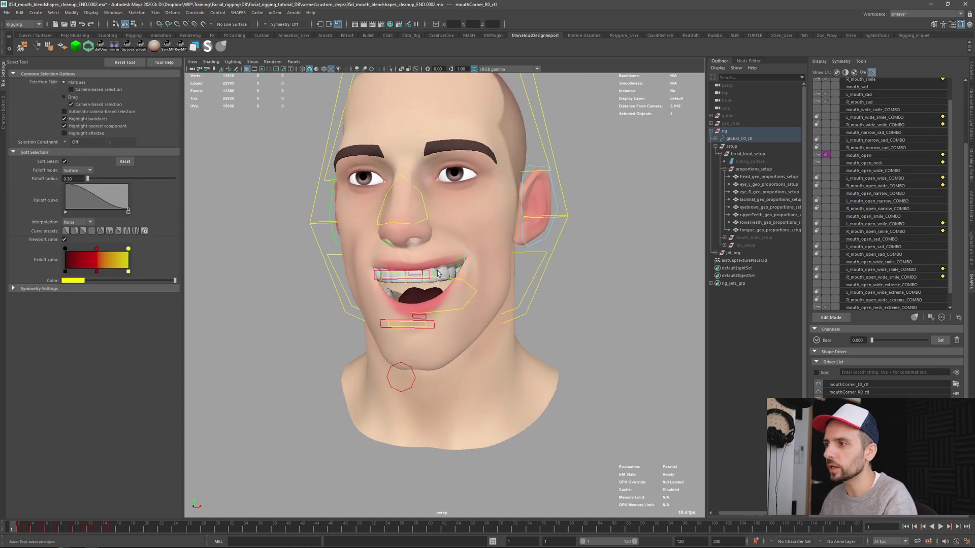
Step: Offset the left upper inner and left lower inner lip controls to test fine lip adjustments on the open smile
left_click(433, 272)
left_click(459, 256)
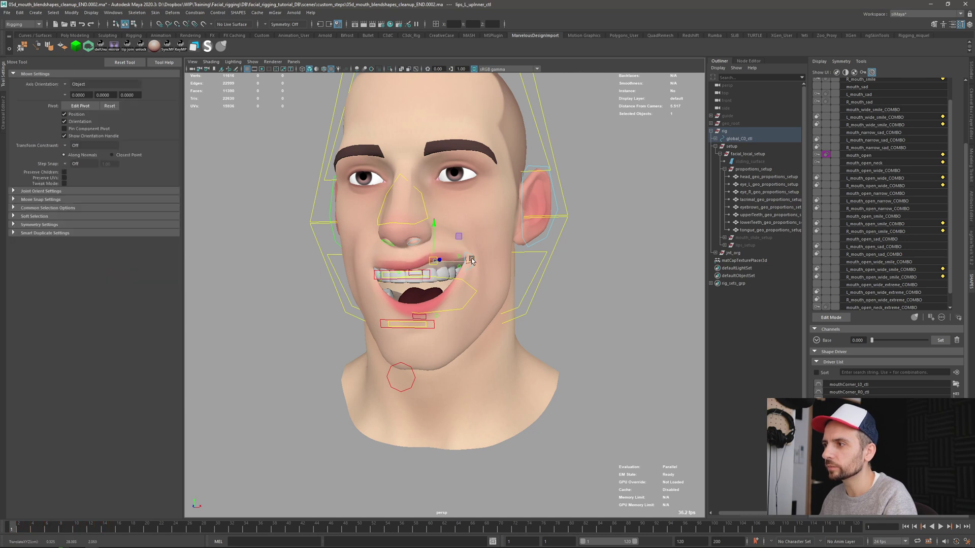
left_click_drag(459, 257, 438, 298)
key("q")
left_click(440, 318)
key("w")
key("q")
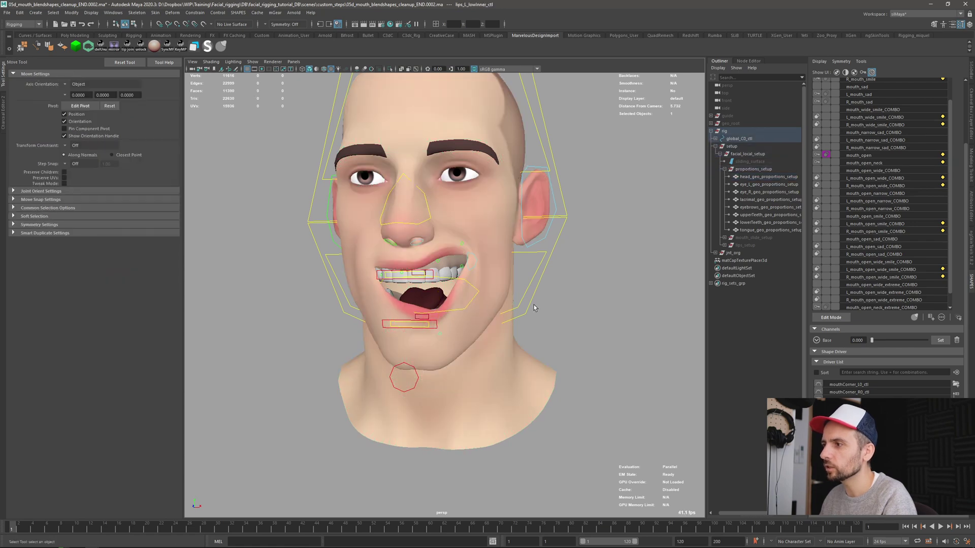
Step: Scale, rotate and move the lip control at the left mouth corner to reshape that corner of the smile
left_click(529, 290)
key("r")
left_click_drag(428, 262, 456, 346)
key("e")
key("w")
key("r")
key("q")
Step: Select all the facial controls and reset them to the neutral pose
left_click(458, 360)
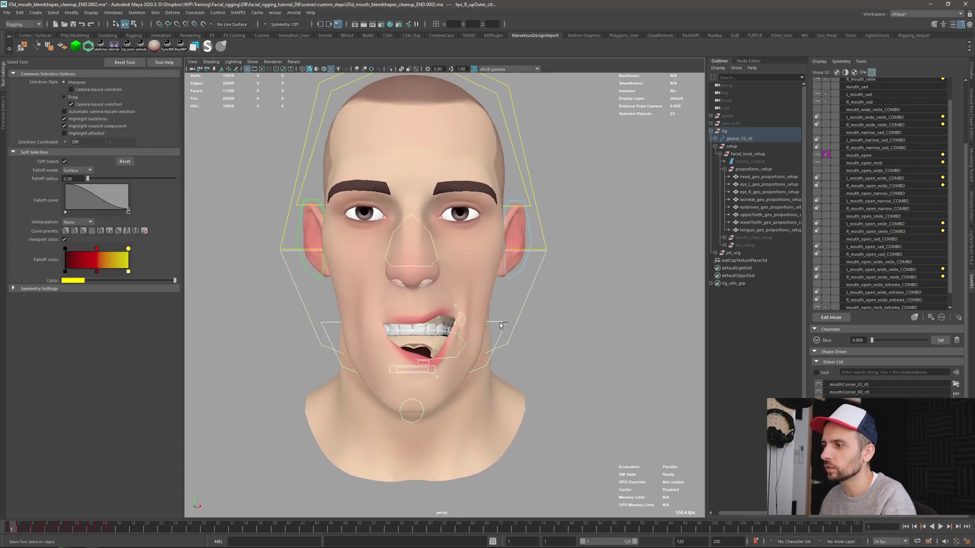
key("ctrl+shift+r")
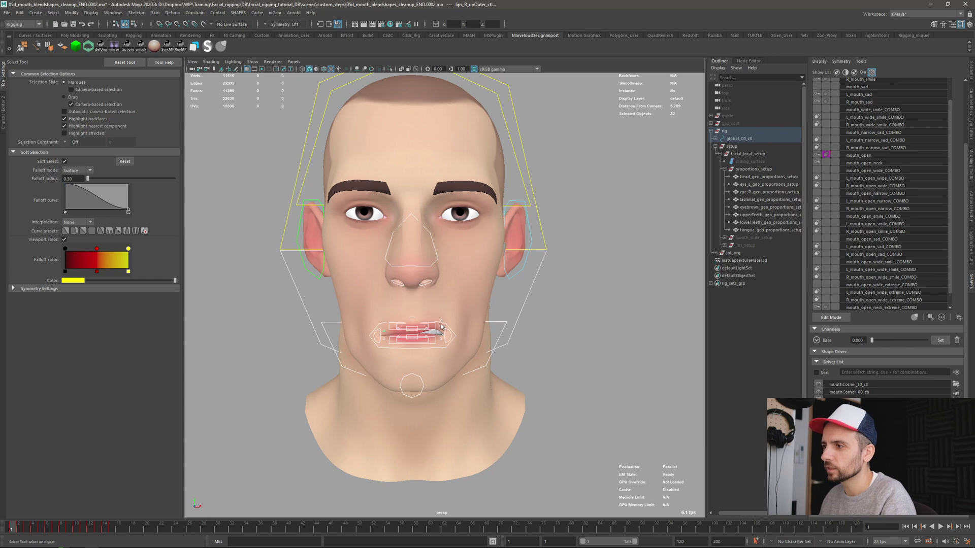
Step: Move the mouth slide control up and forward until the mouth_puker shape is fully on at 1.000
key("w")
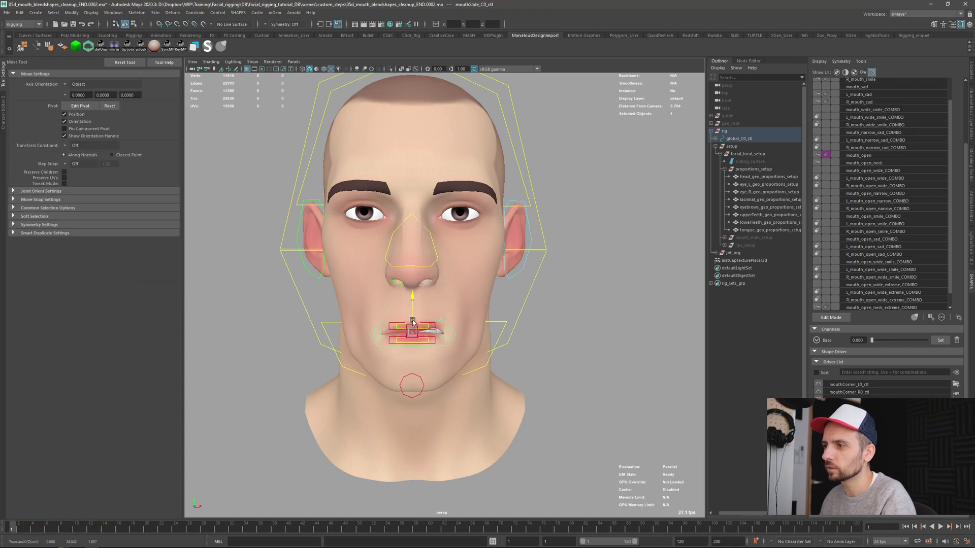
left_click(411, 293)
left_click_drag(410, 293, 394, 325, "alt")
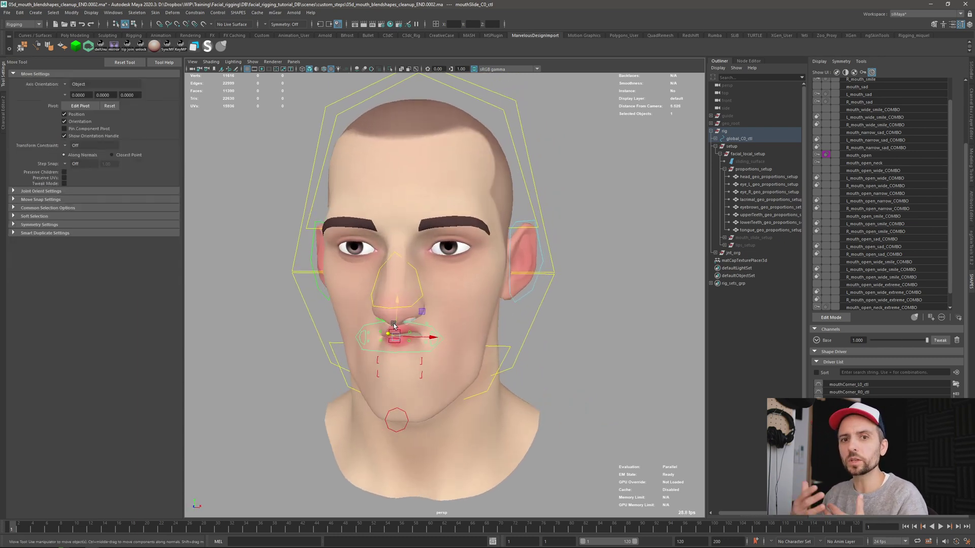